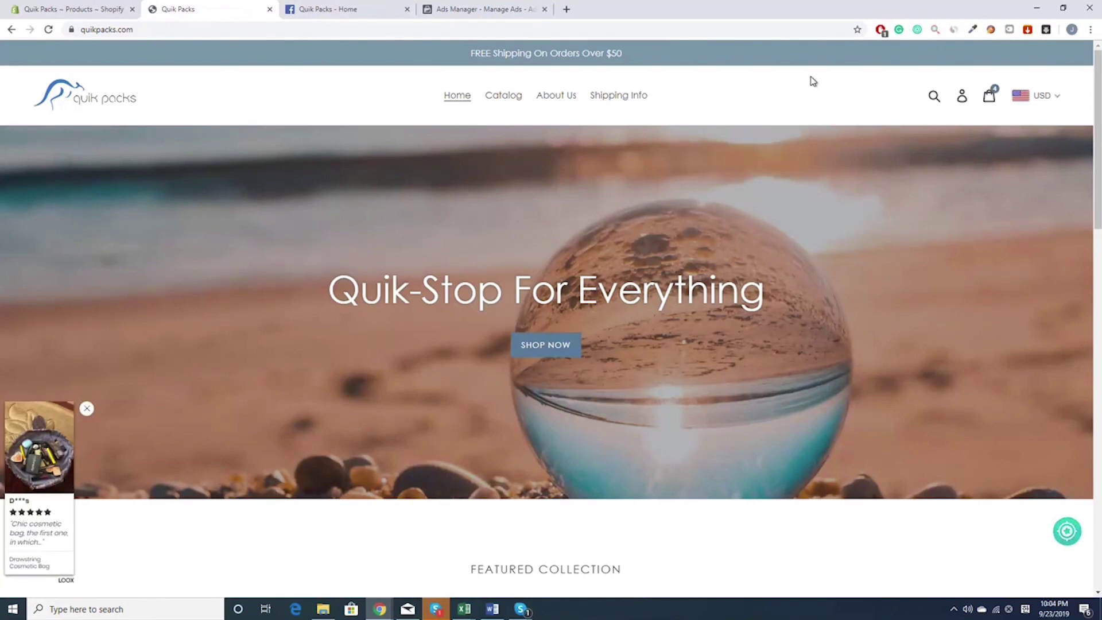
Dismiss the customer review pop-up and look through the products in the homepage's Featured Collection.
left_click(87, 408)
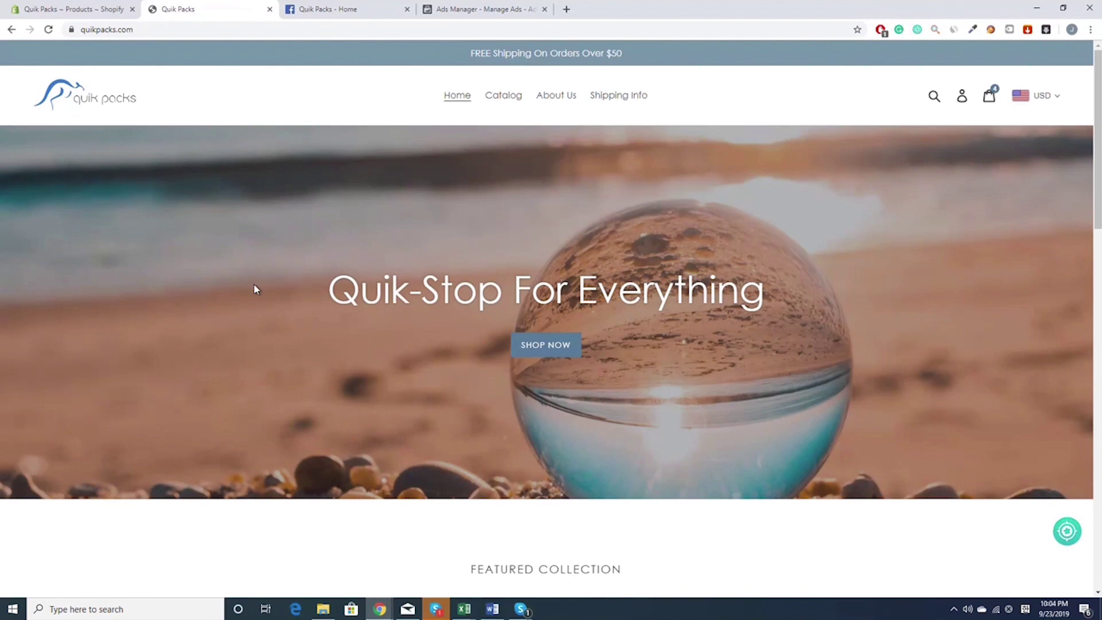
scroll(255, 295, "down", 4)
scroll(252, 296, "down", 5)
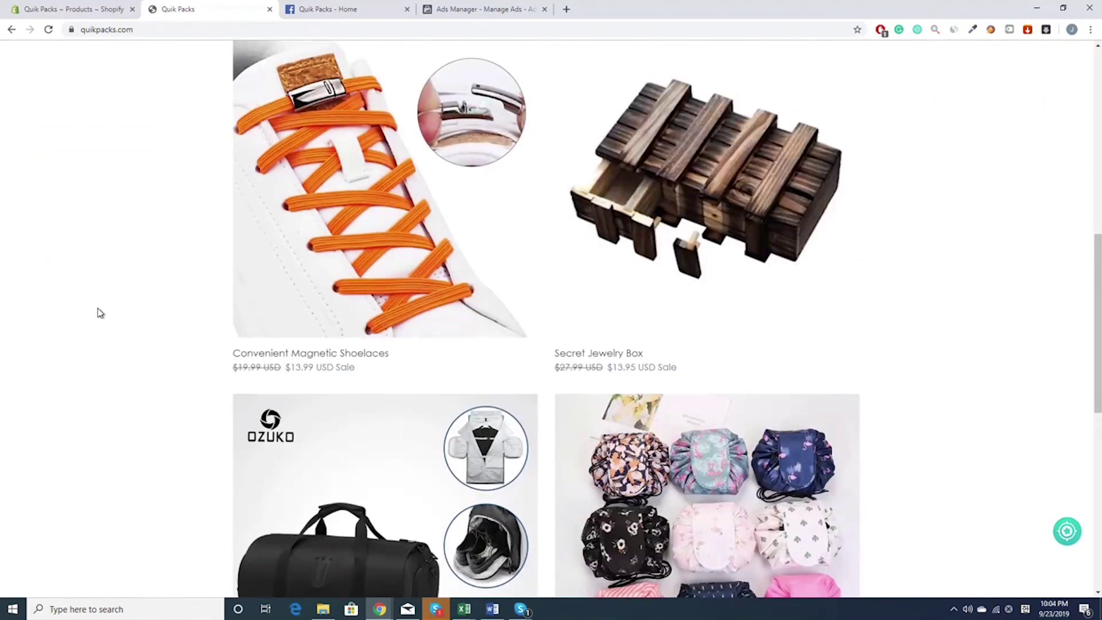
scroll(100, 315, "down", 1)
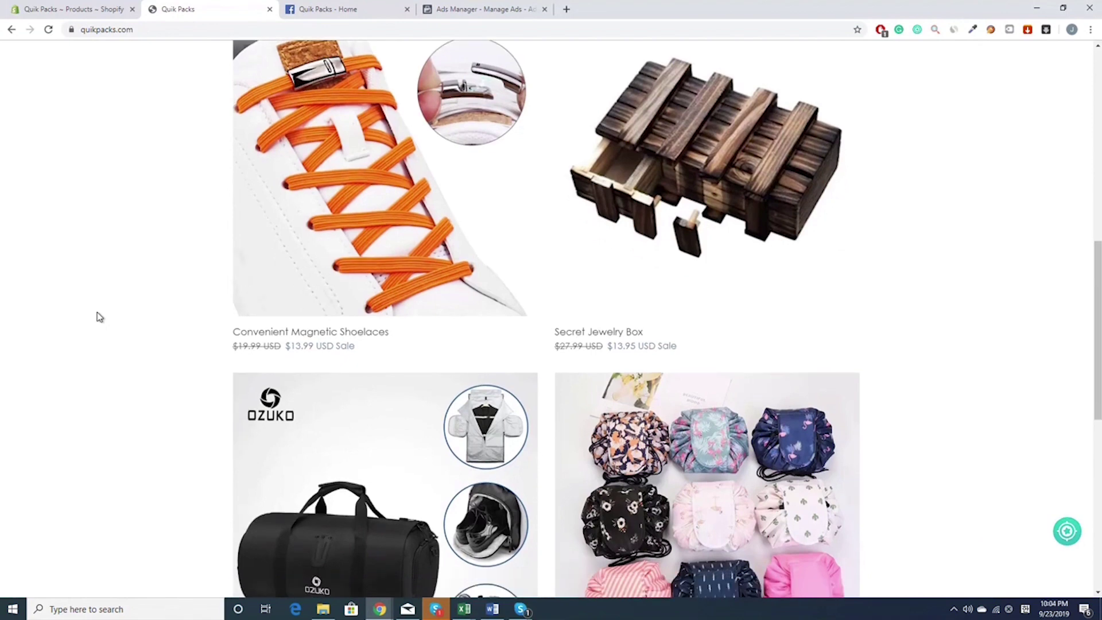
scroll(99, 316, "down", 3)
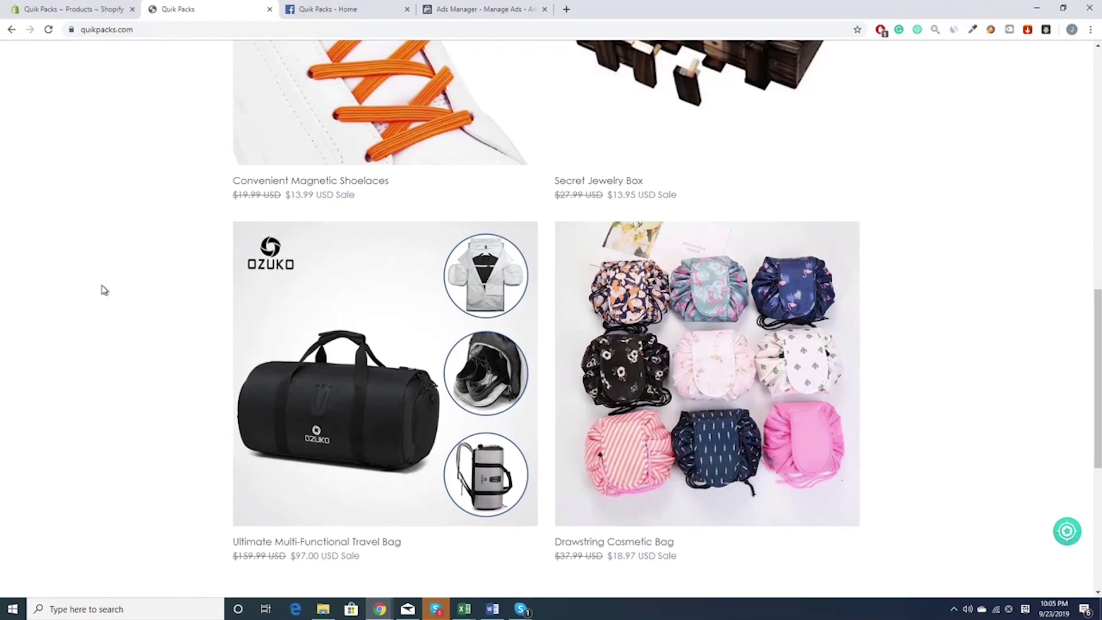
scroll(104, 289, "down", 1)
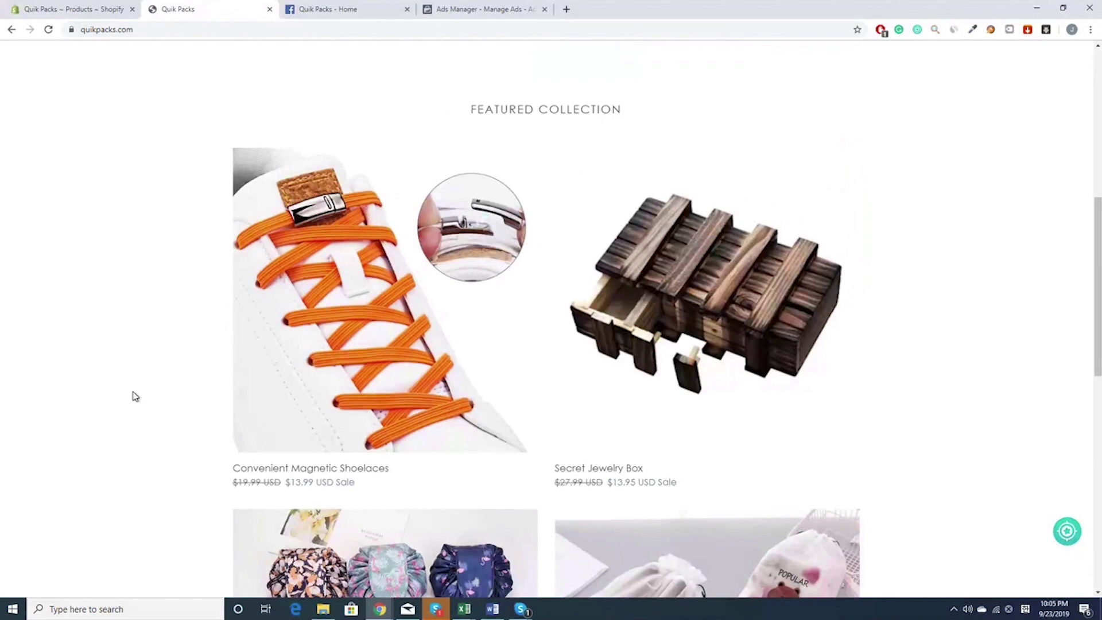
scroll(135, 397, "down", 1)
scroll(135, 400, "down", 4)
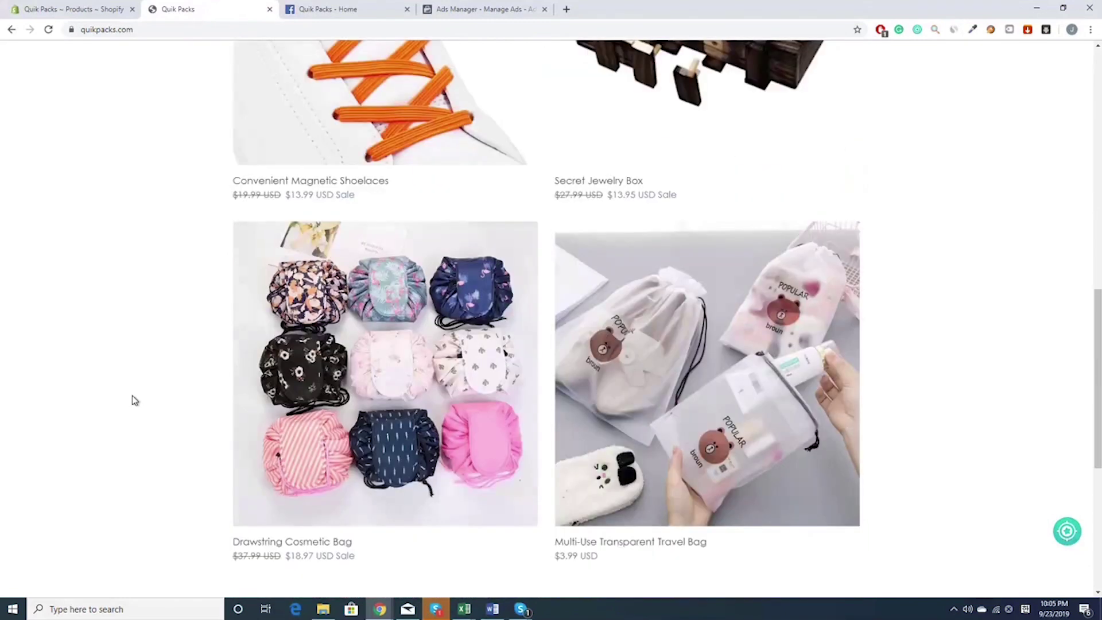
scroll(137, 396, "up", 5)
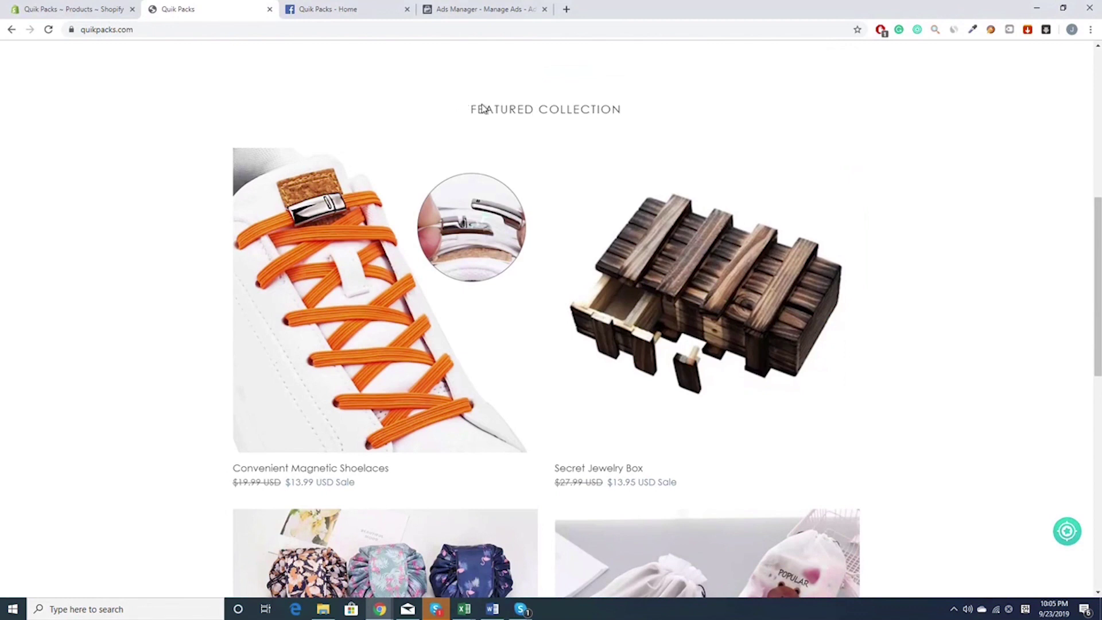
Open the Secret Jewelry Box product in the Shopify admin and view its images and pricing.
left_click(65, 11)
left_click(294, 386)
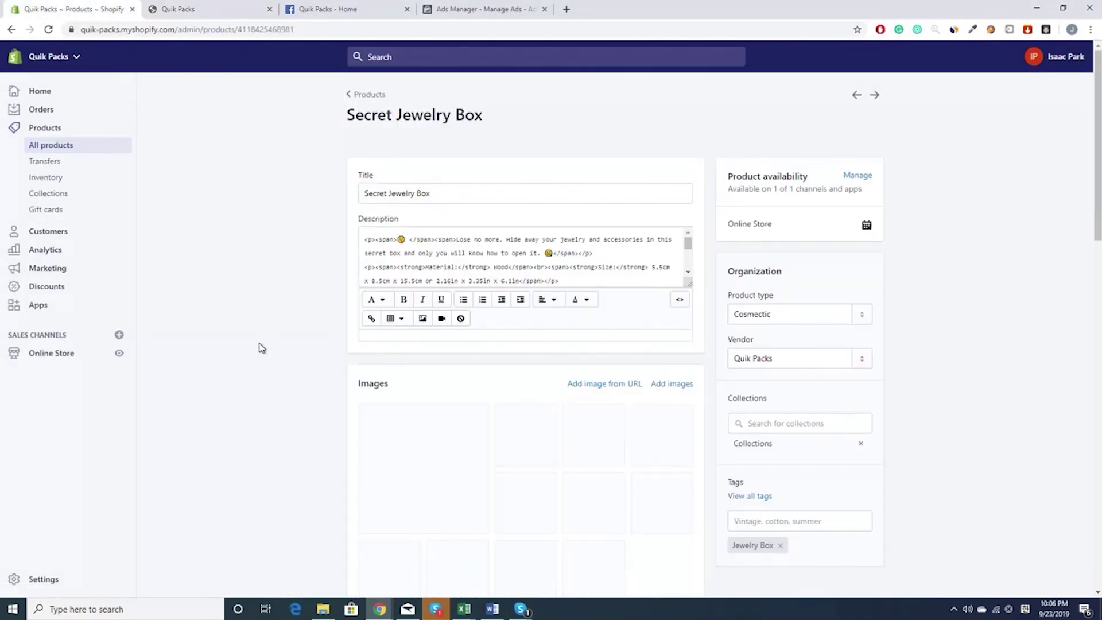
scroll(256, 330, "down", 6)
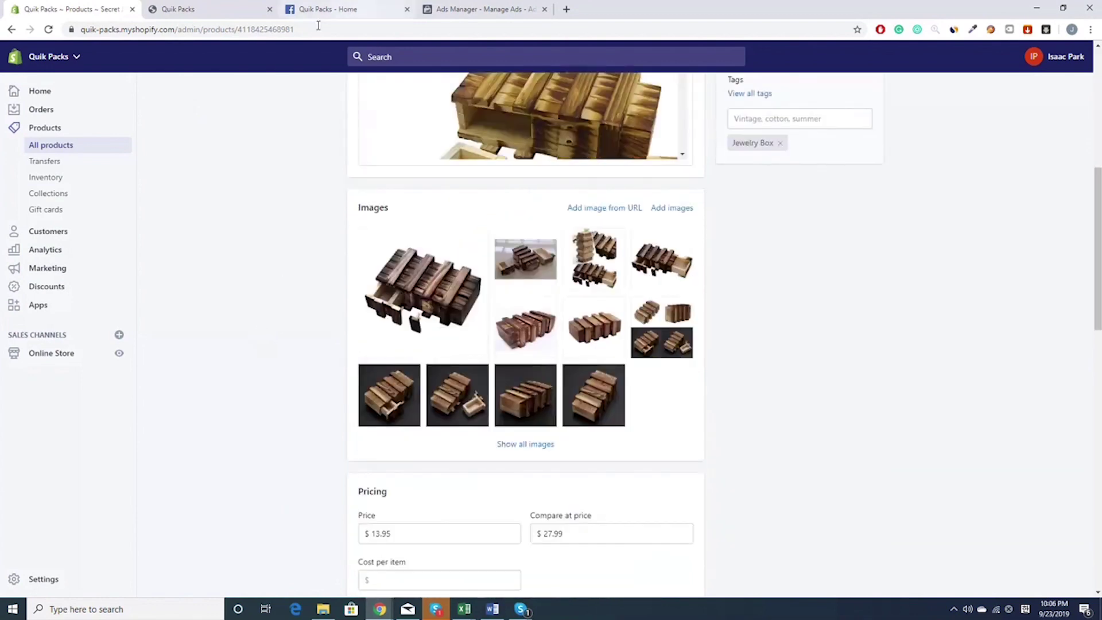
Open the Secret Jewelry Box page in the storefront and look through its gallery photos.
left_click(206, 9)
left_click(838, 325)
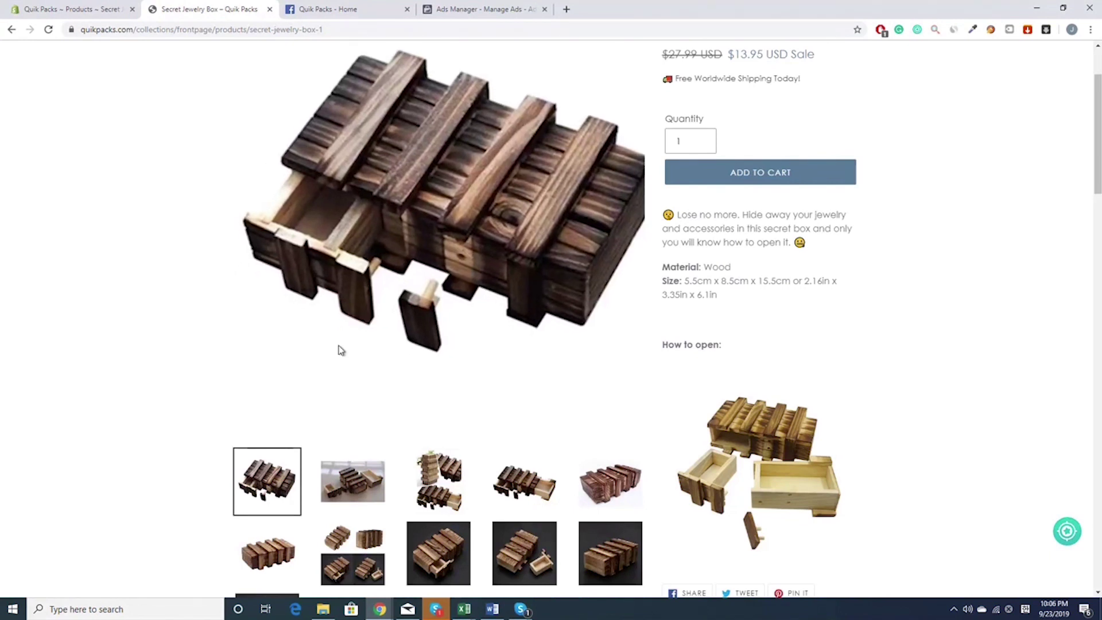
left_click(362, 481)
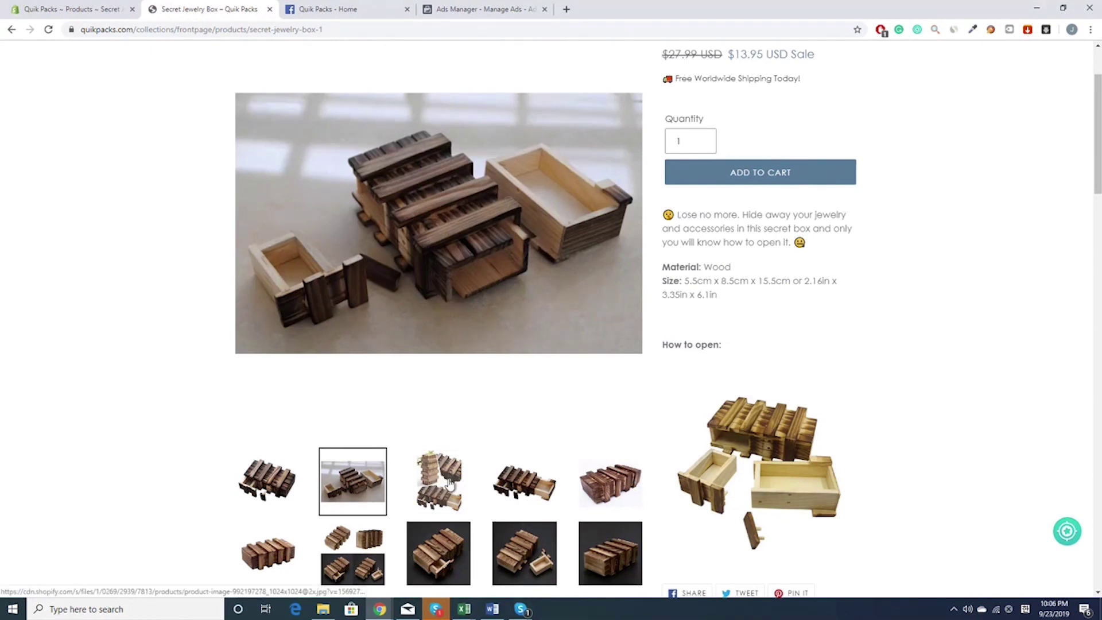
left_click(524, 482)
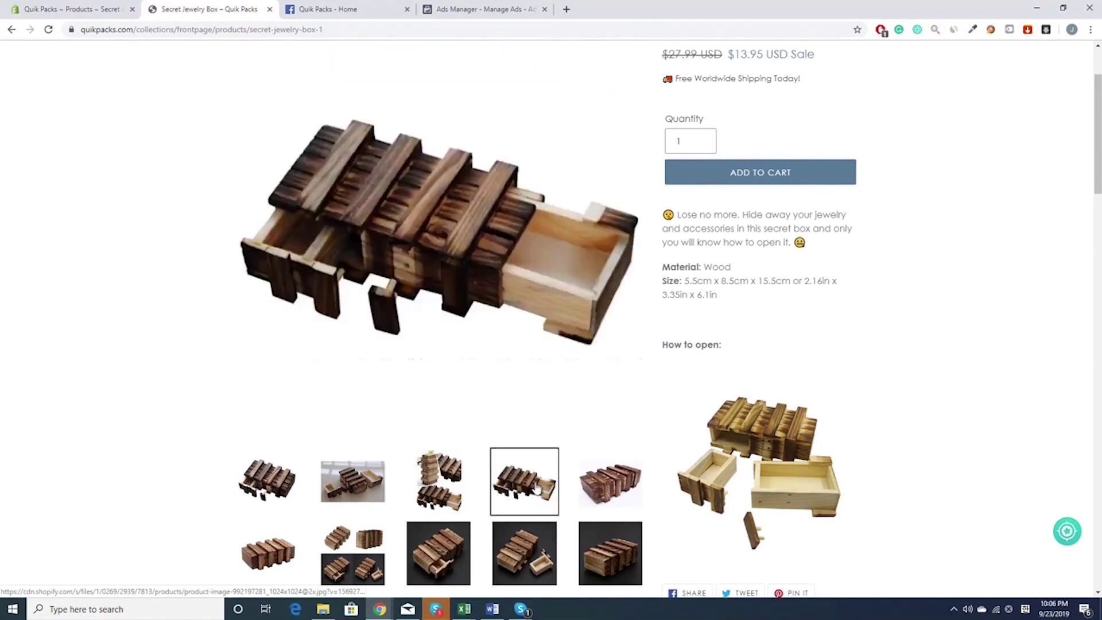
left_click(624, 491)
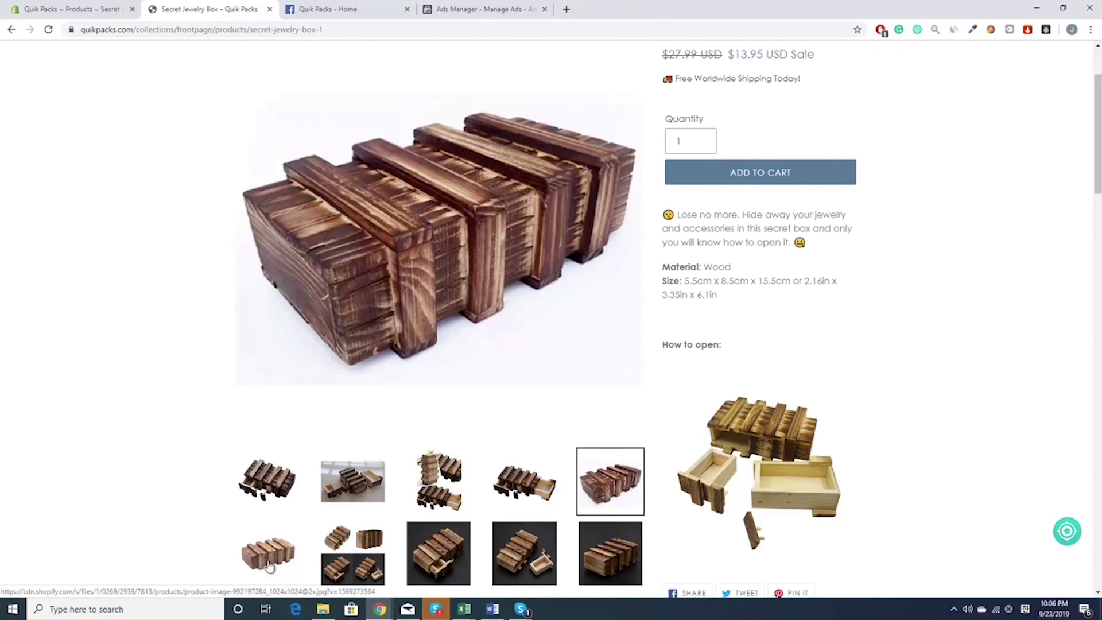
left_click(269, 565)
left_click(365, 527)
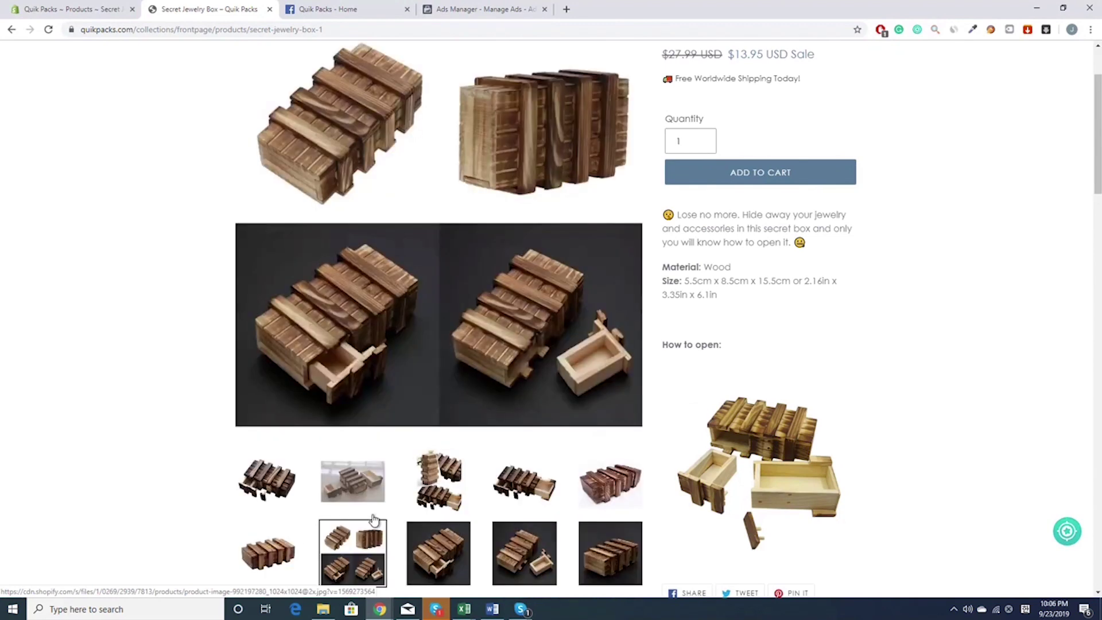
left_click(443, 550)
left_click(524, 551)
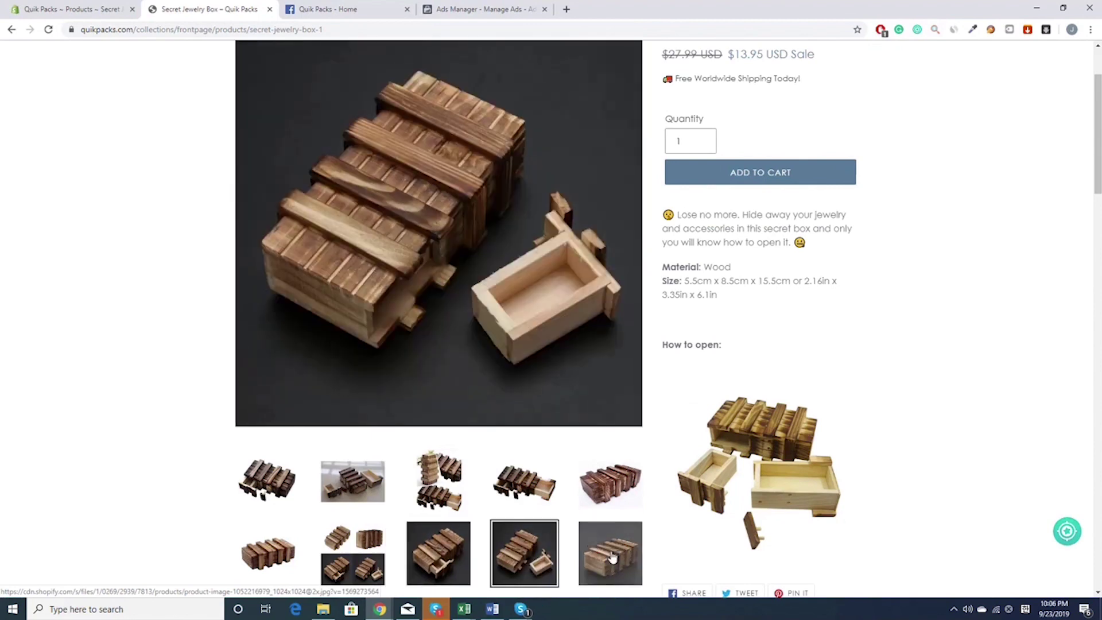
left_click(611, 557)
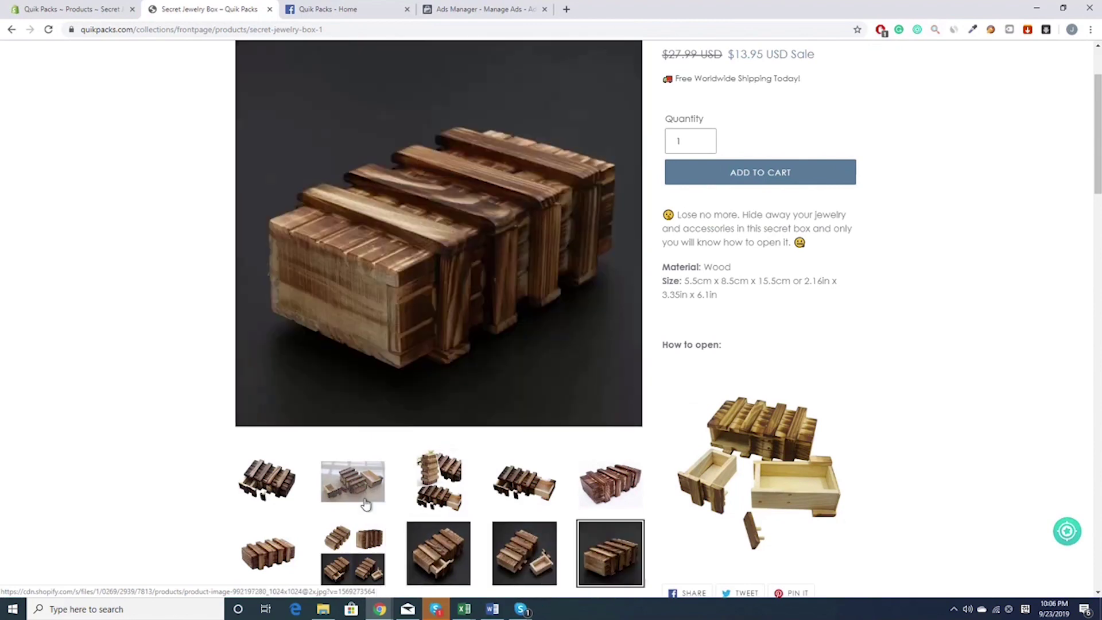
Examine the jewelry box's dimensions image, the collage image and the photo with both drawers open.
scroll(366, 504, "down", 1)
left_click(370, 568)
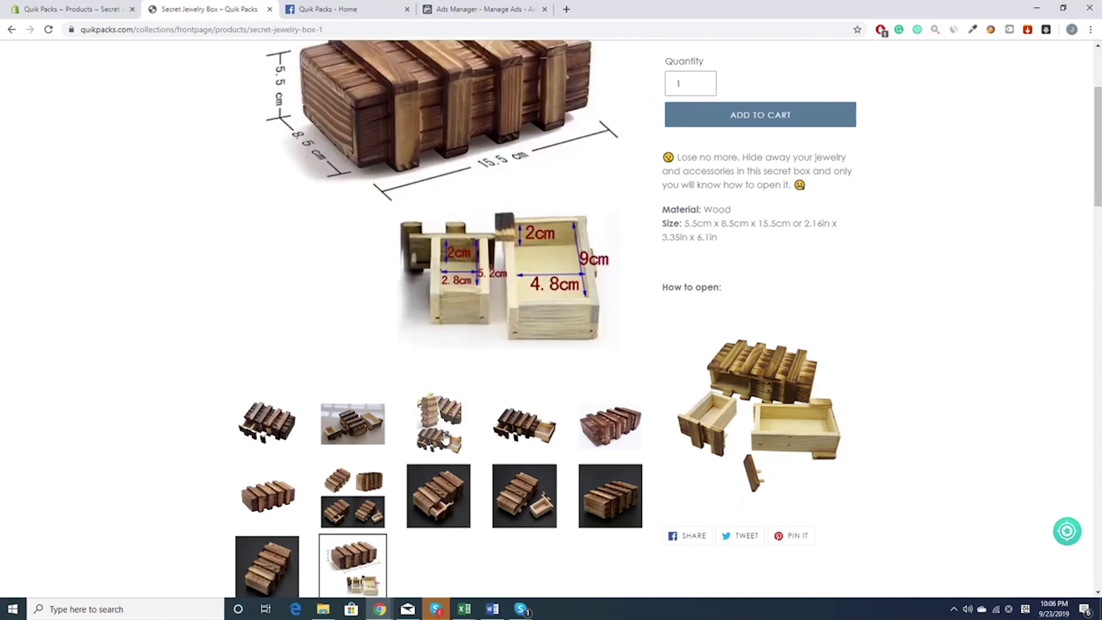
left_click(443, 451)
scroll(870, 389, "up", 2)
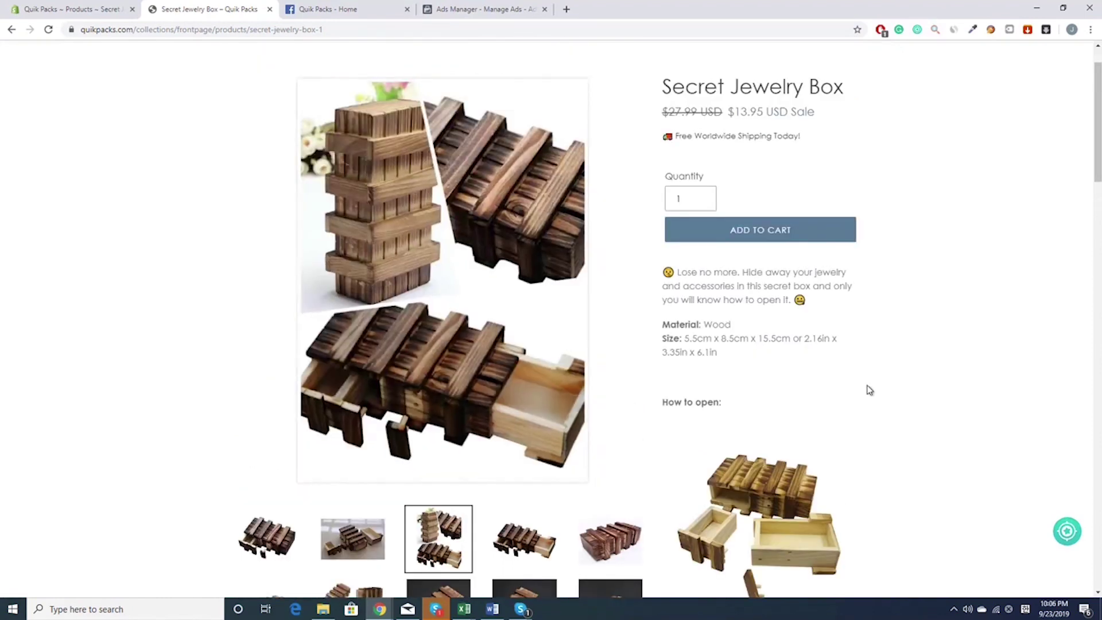
left_click(537, 533)
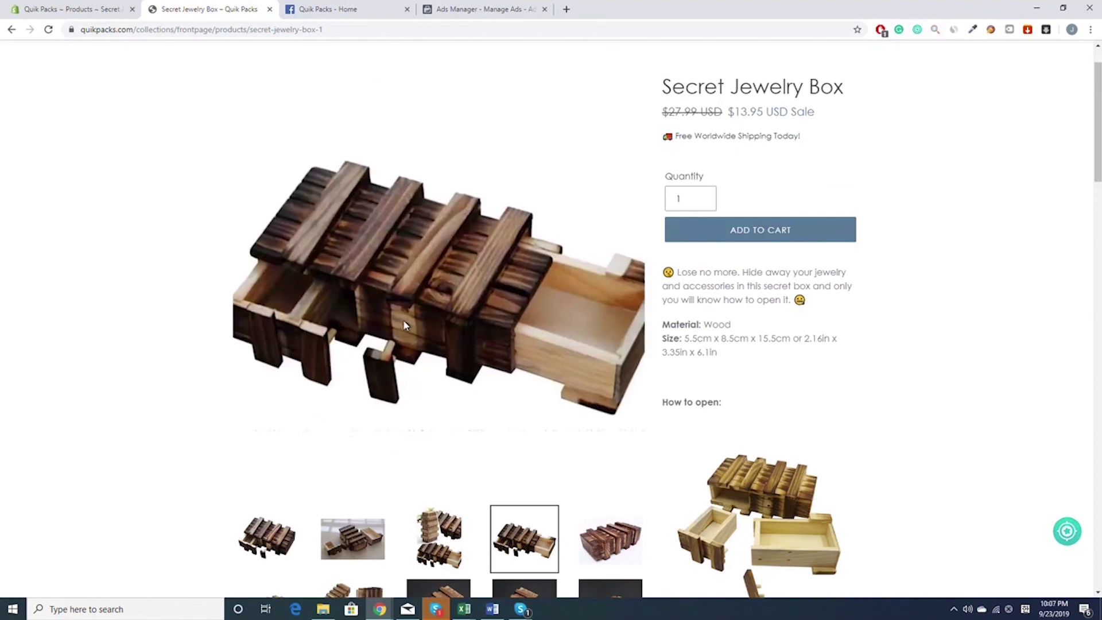
Make the photo with both drawers open the Secret Jewelry Box's first image in the Shopify admin and return to its storefront page.
left_click(49, 7)
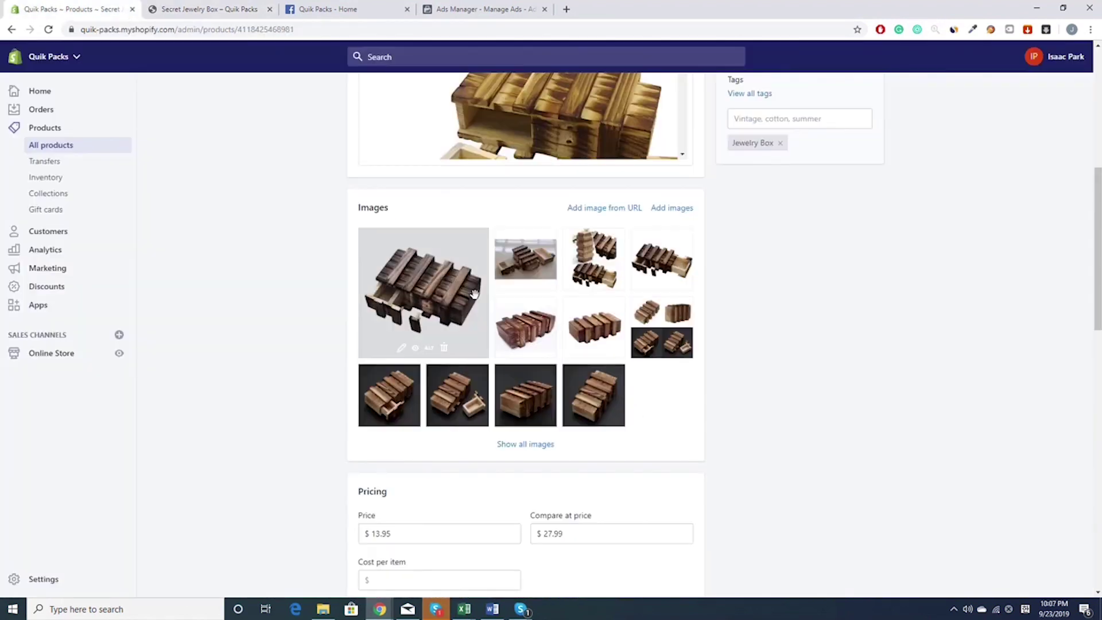
key("ctrl+Tab")
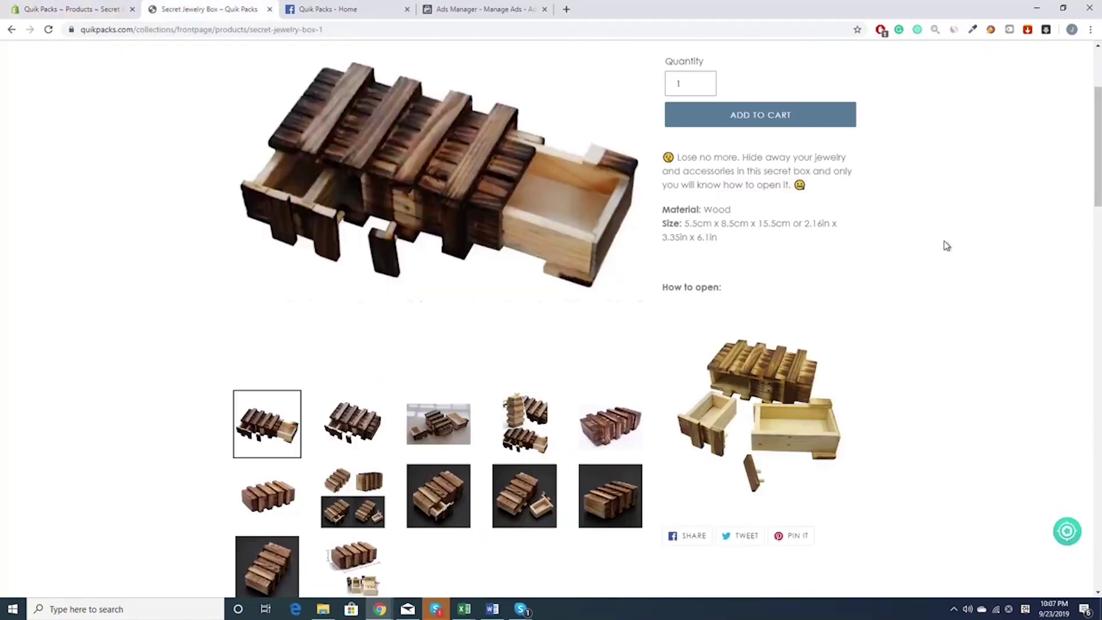
scroll(944, 246, "up", 3)
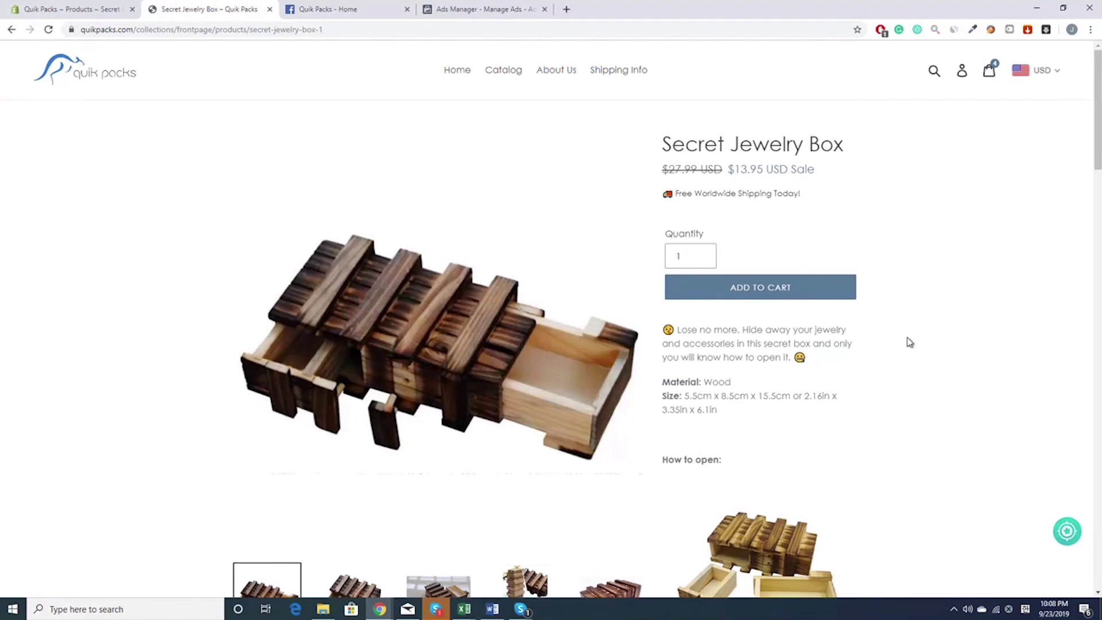
Review the Secret Jewelry Box storefront page's price, purchase section and product description.
scroll(907, 339, "down", 1)
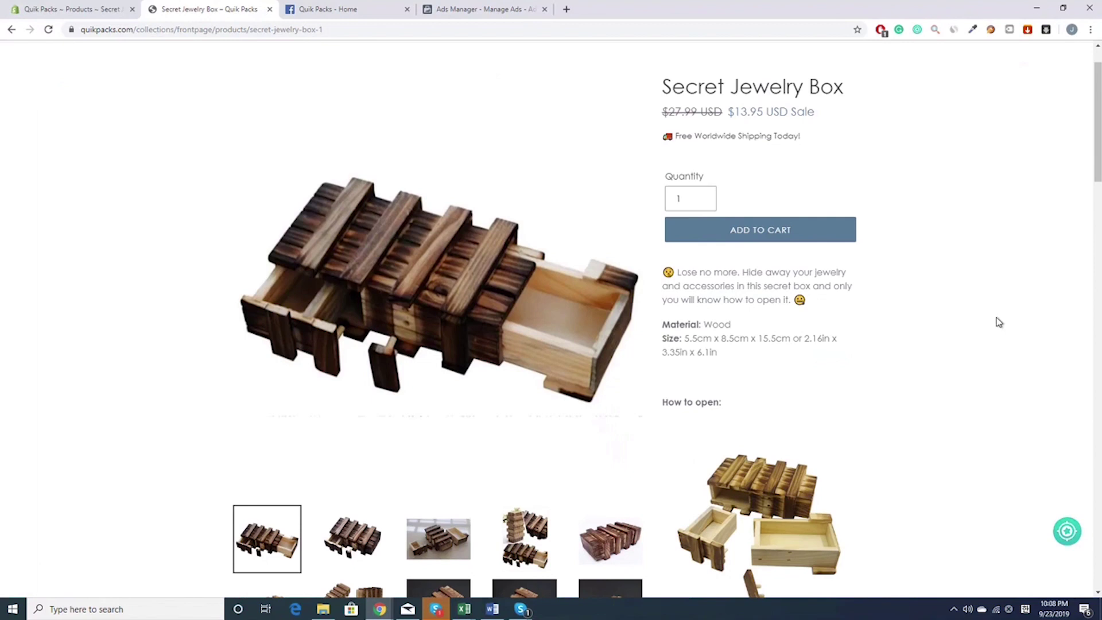
scroll(993, 323, "up", 1)
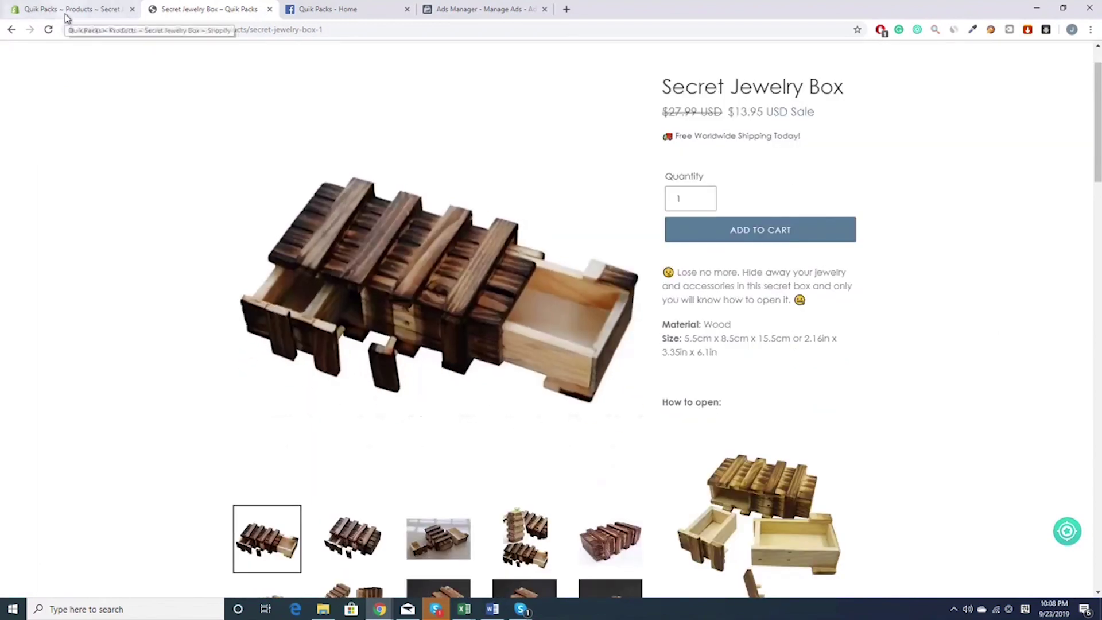
scroll(1027, 255, "up", 1)
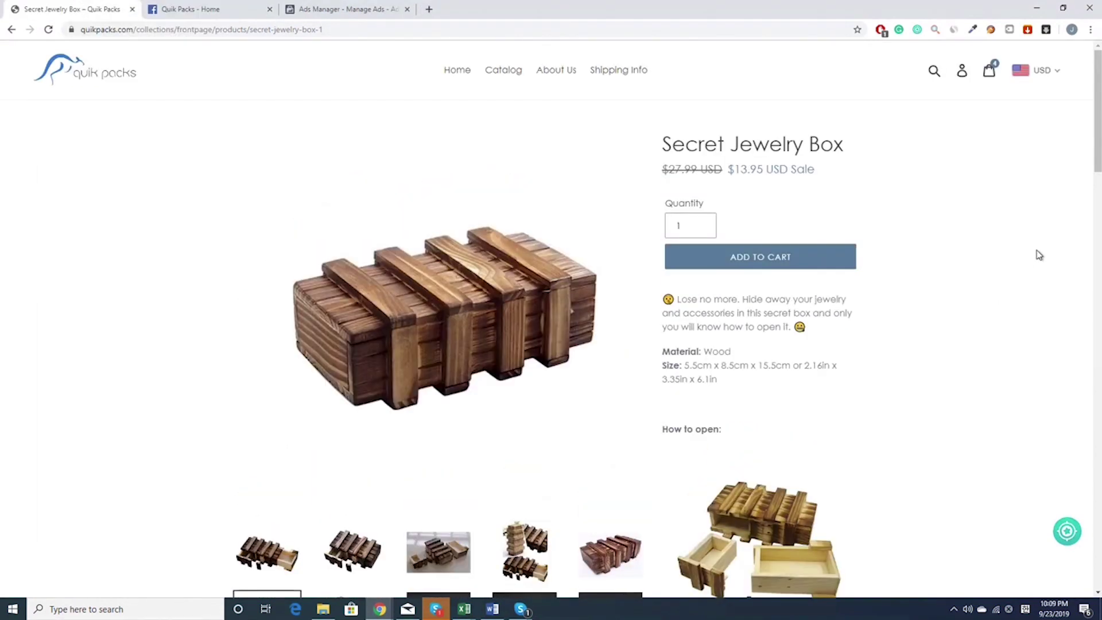
scroll(1039, 255, "down", 1)
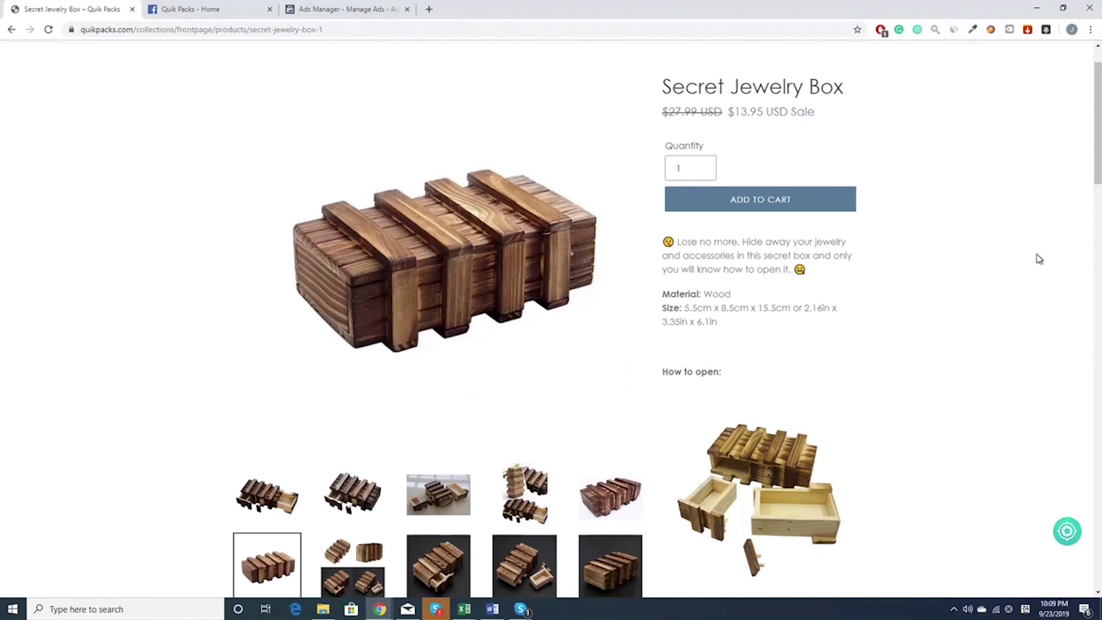
scroll(1039, 259, "down", 1)
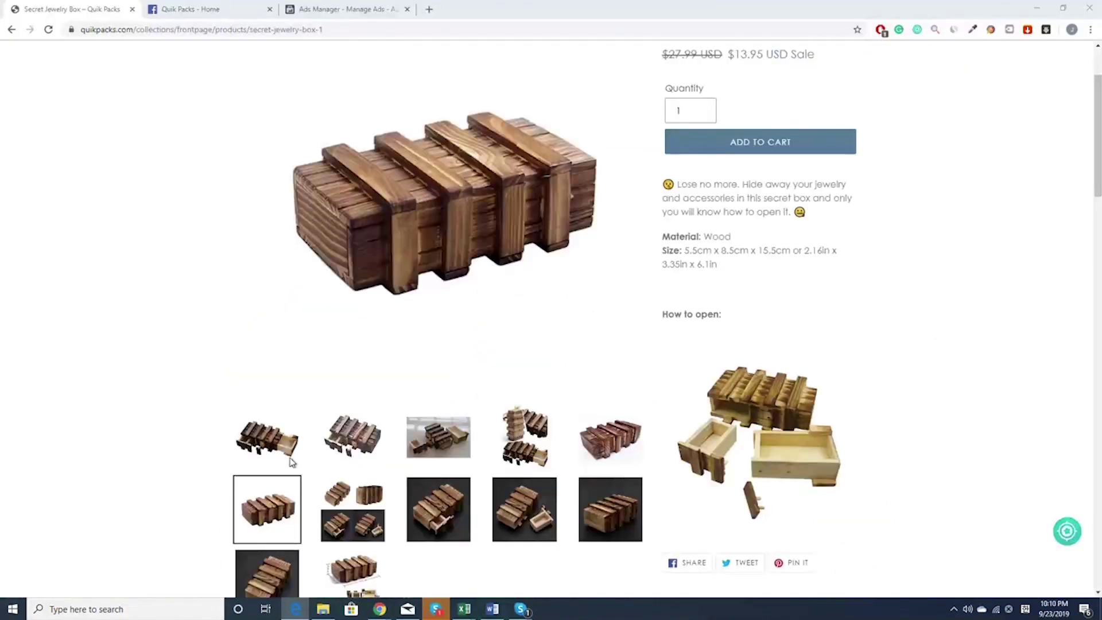
Examine the first gallery photo, the "How to open" section and the customer reviews of the Secret Jewelry Box.
left_click(289, 458)
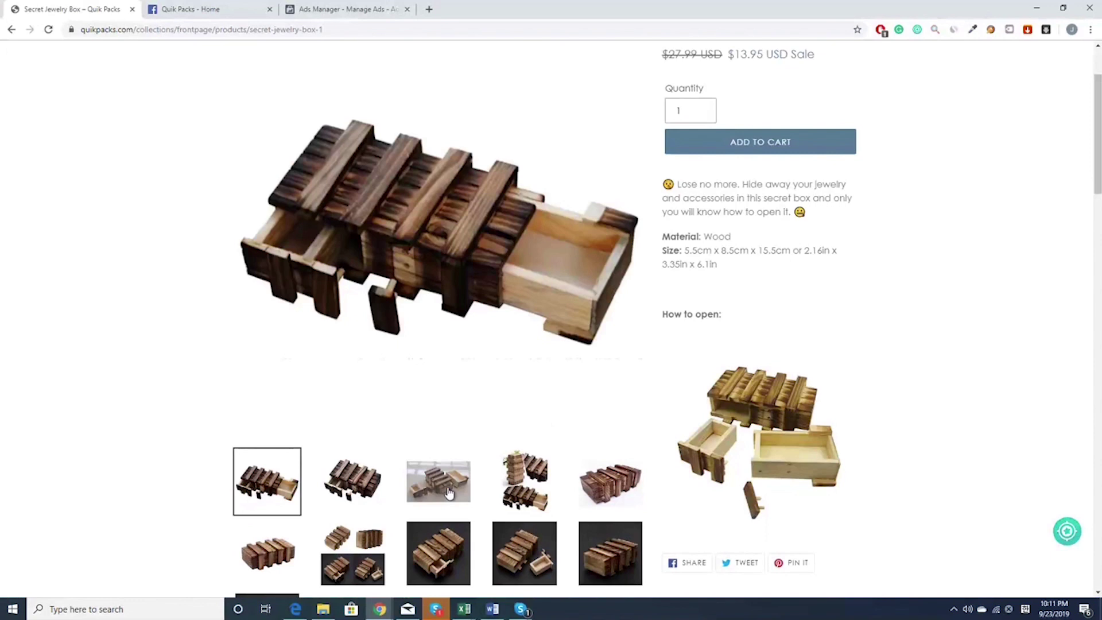
scroll(449, 493, "down", 2)
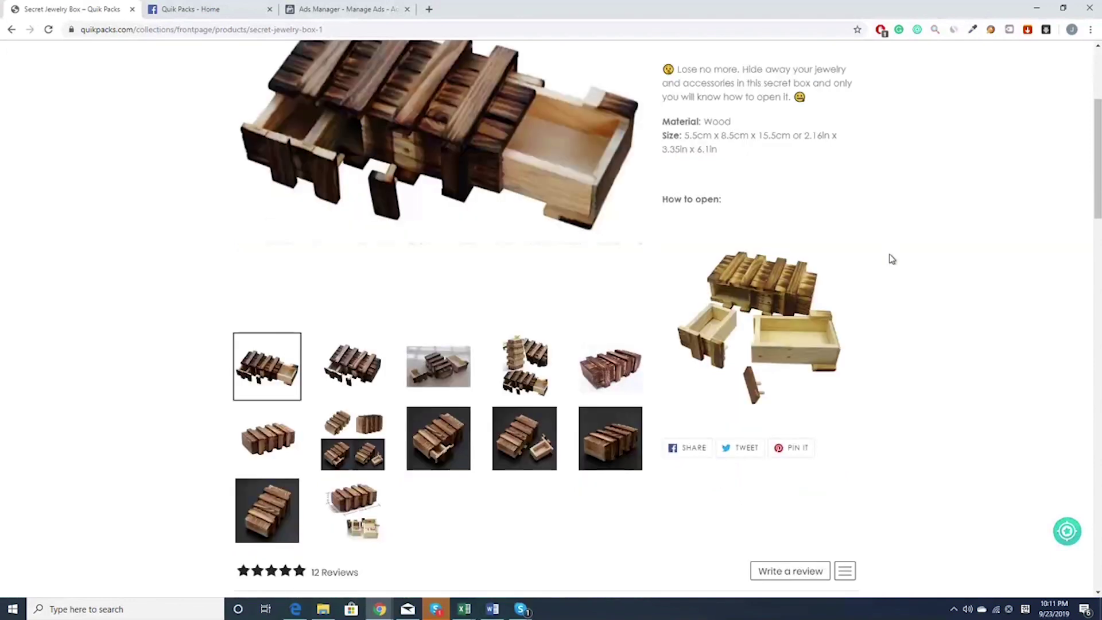
scroll(891, 259, "up", 2)
left_click_drag(752, 280, 769, 453)
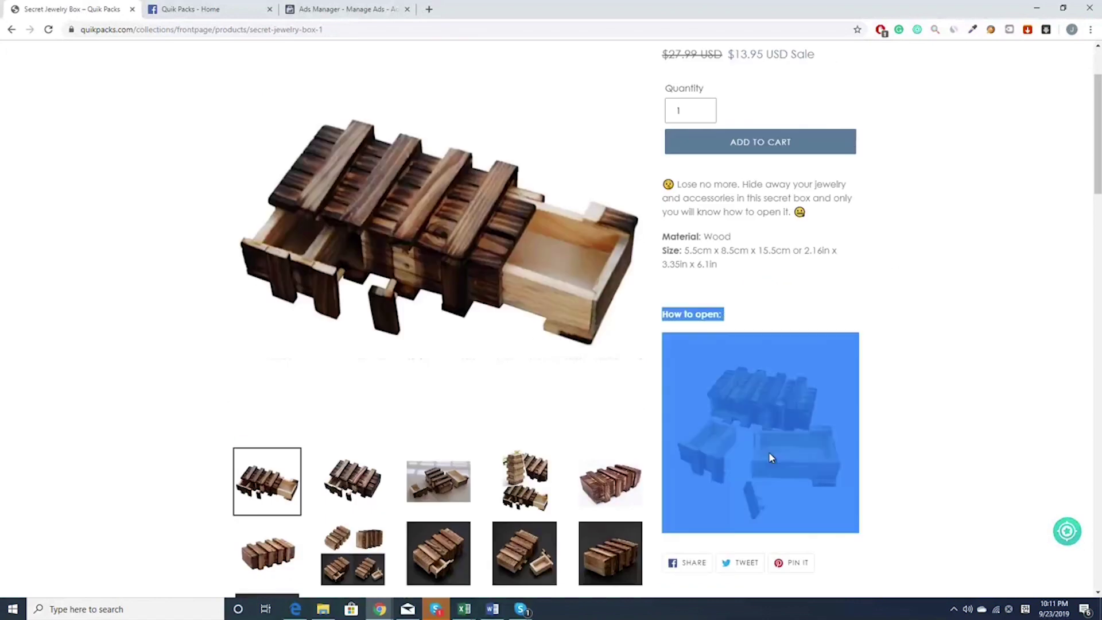
left_click(962, 371)
scroll(973, 374, "down", 5)
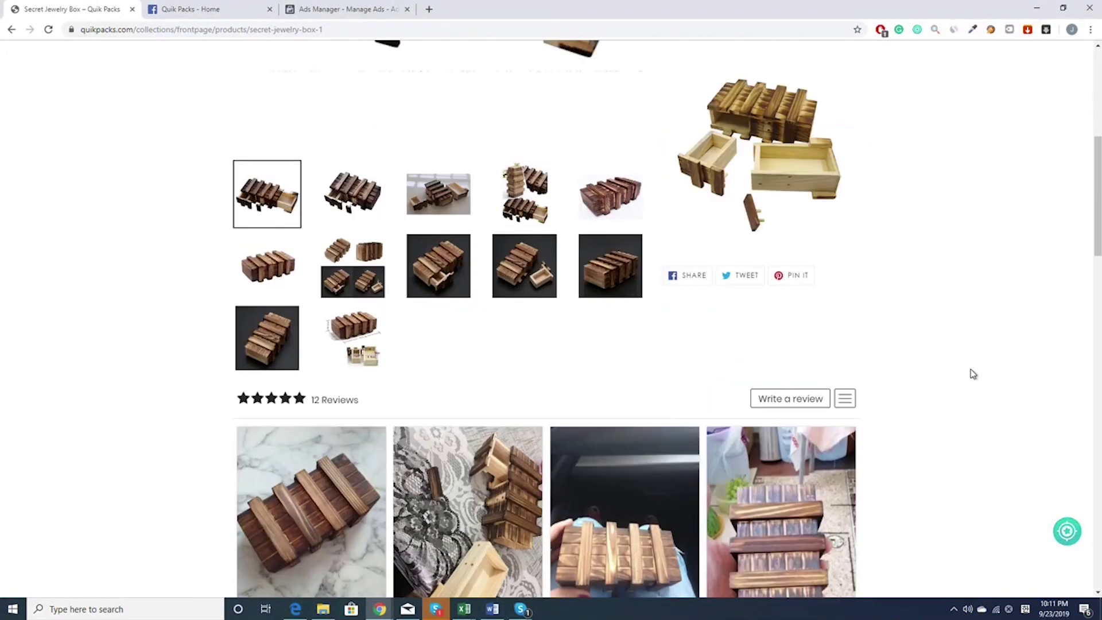
scroll(973, 374, "down", 5)
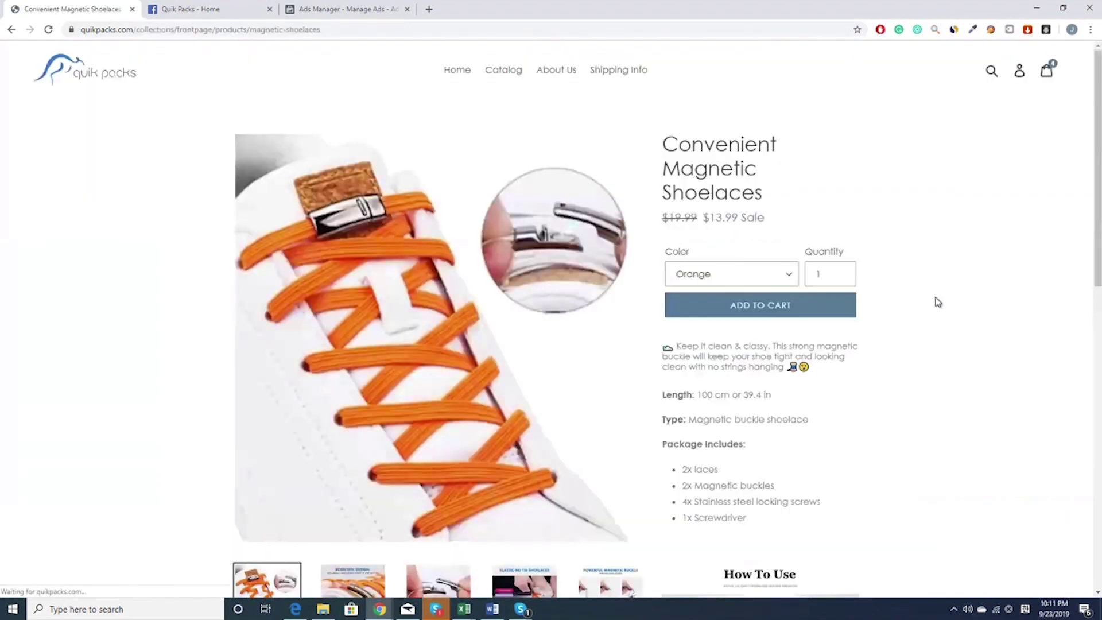
Review the Convenient Magnetic Shoelaces page's quantity discounts, description, package contents and "How To Use" image.
scroll(948, 218, "down", 1)
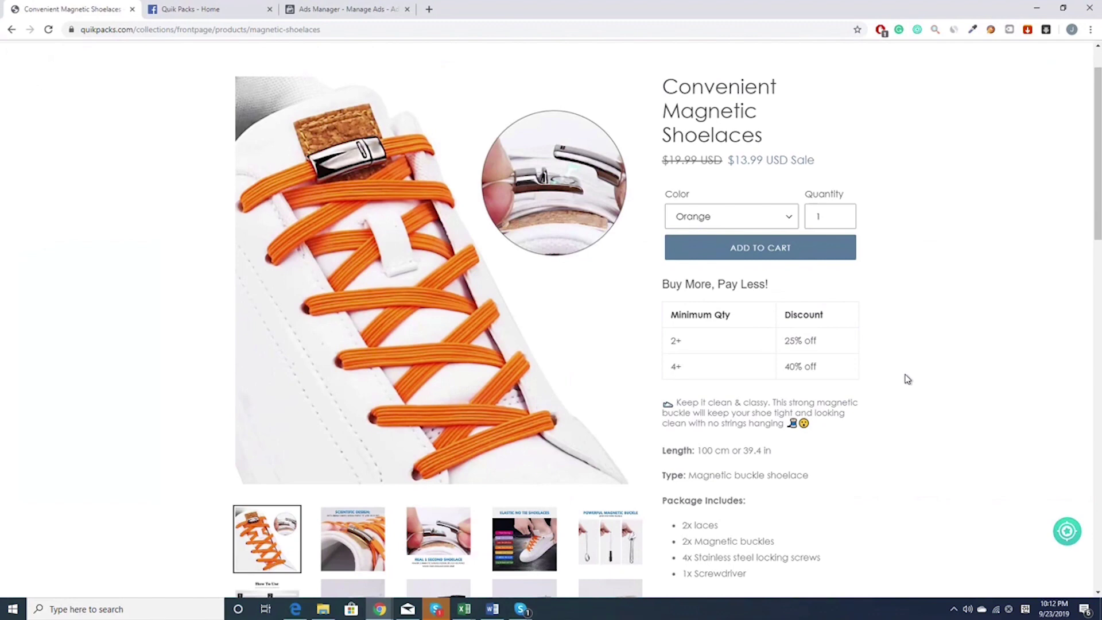
scroll(907, 380, "down", 1)
scroll(907, 381, "down", 1)
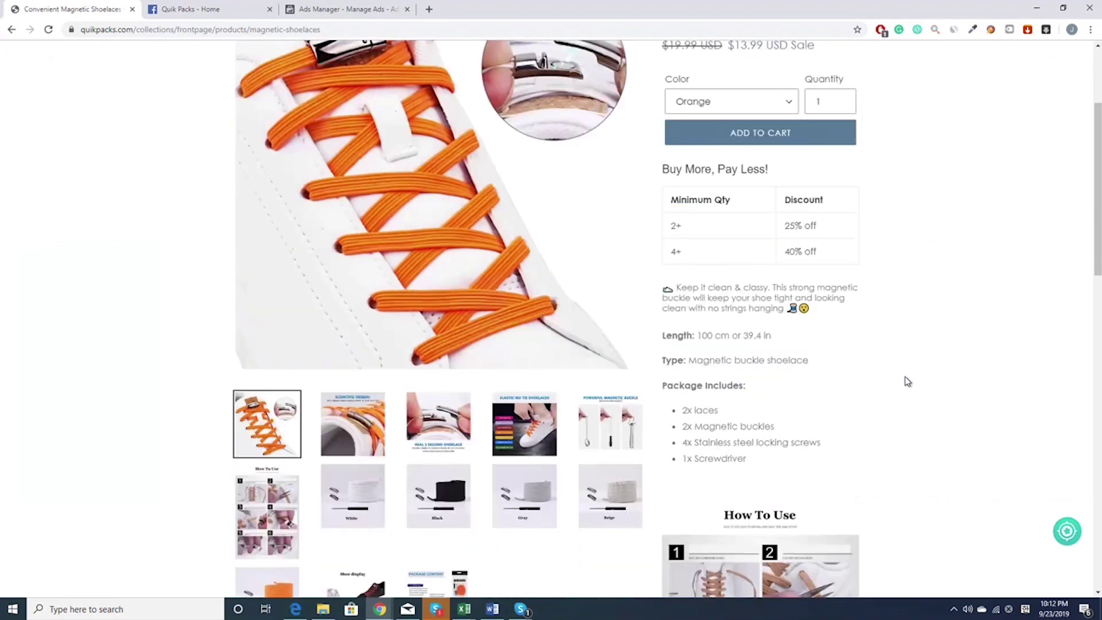
scroll(907, 381, "down", 3)
scroll(932, 381, "down", 1)
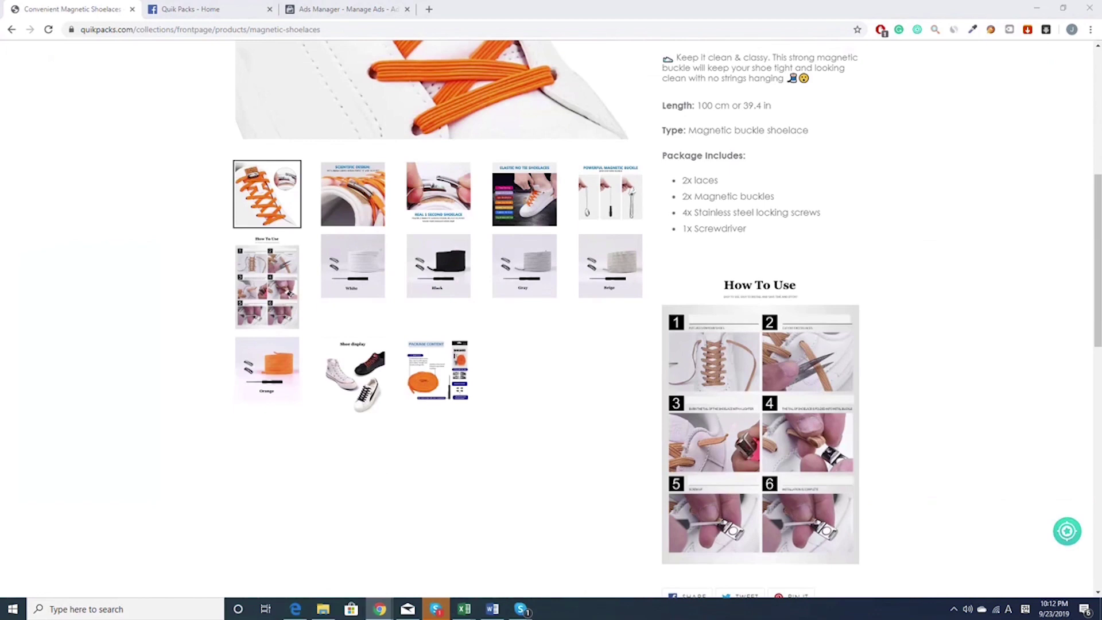
Return to the Convenient Magnetic Shoelaces page's main photo and examine its price and purchase section.
scroll(122, 346, "up", 5)
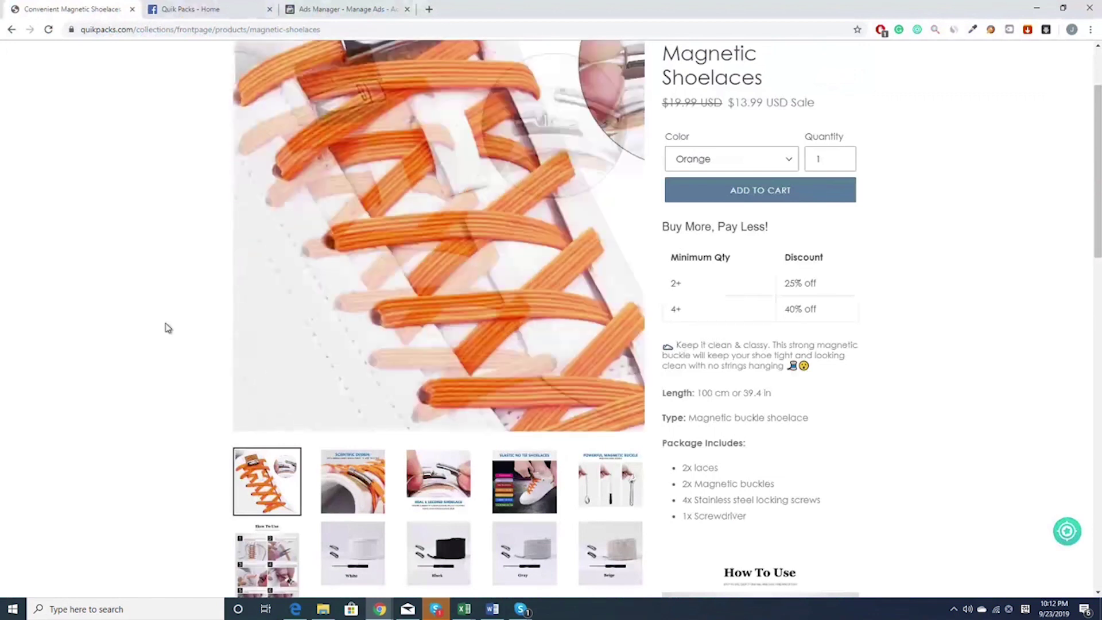
scroll(275, 309, "up", 1)
scroll(84, 357, "up", 1)
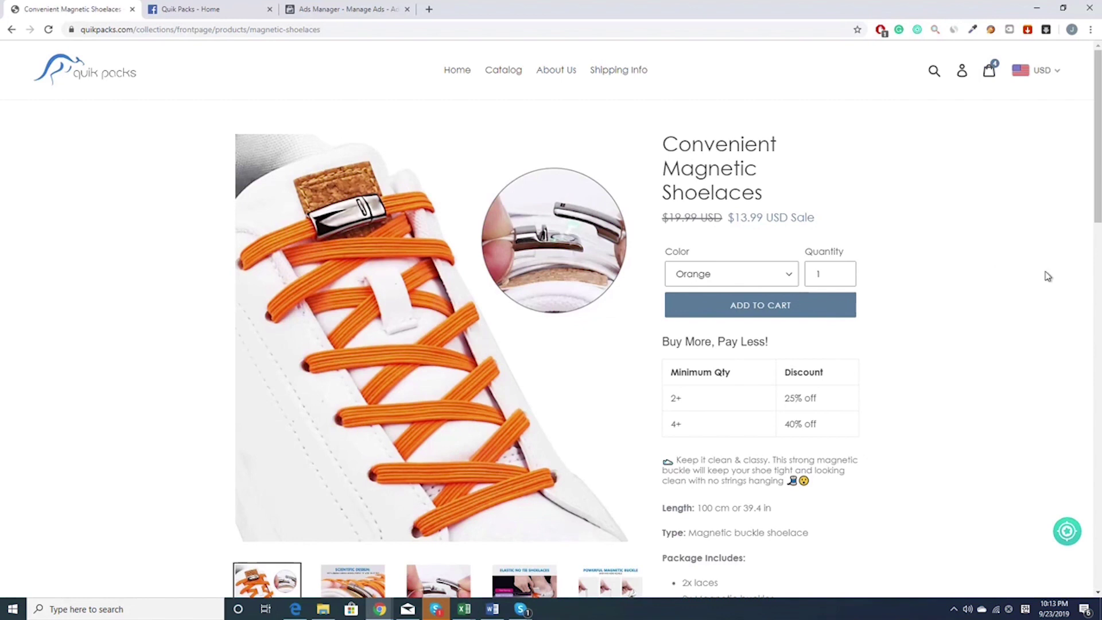
left_click(955, 262)
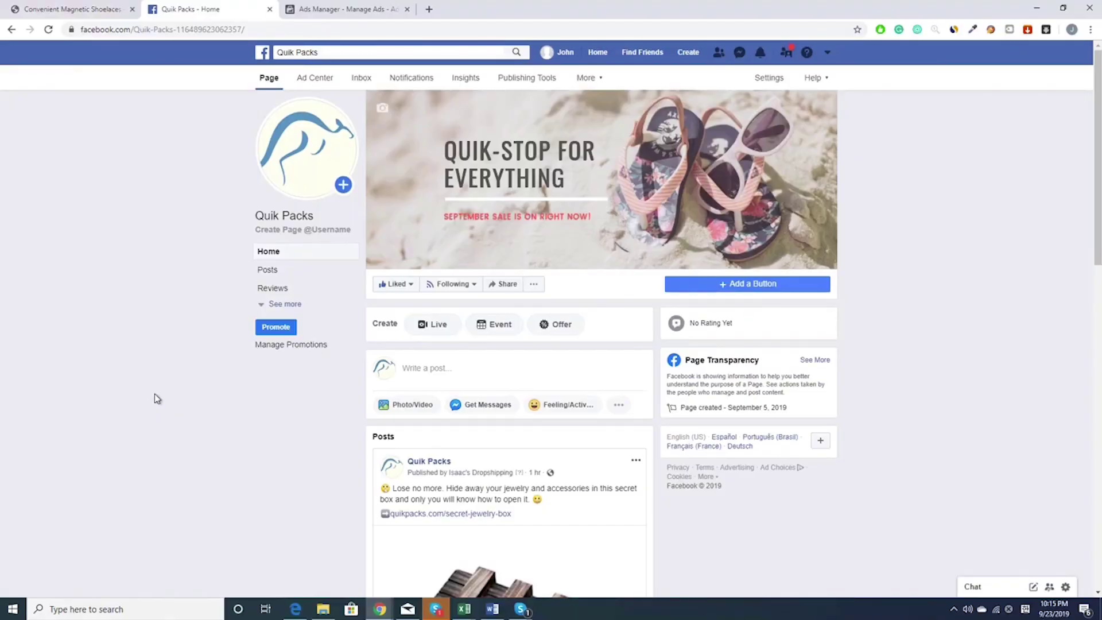
Review the Quik Packs Facebook page and its Secret Jewelry Box post, including the caption, product link and photo.
scroll(154, 398, "down", 5)
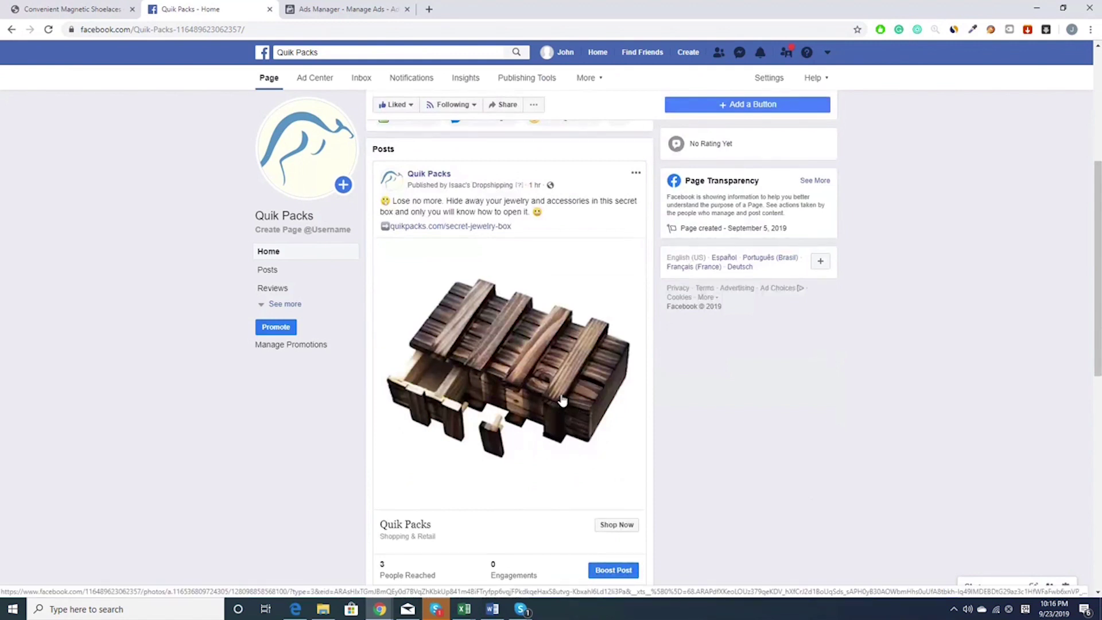
scroll(701, 414, "down", 1)
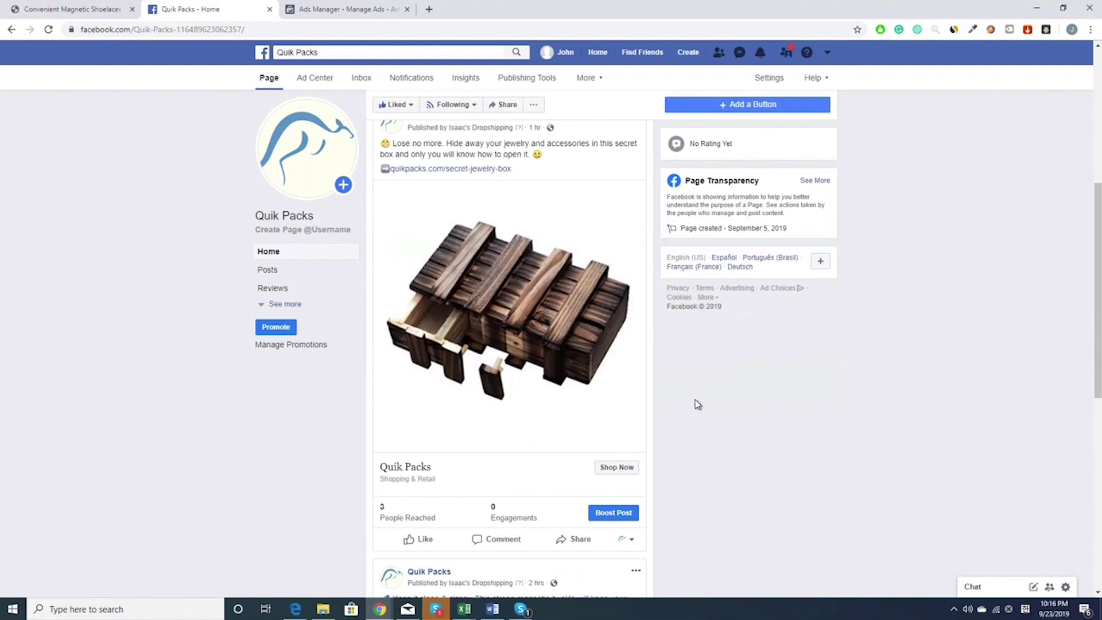
scroll(701, 404, "up", 1)
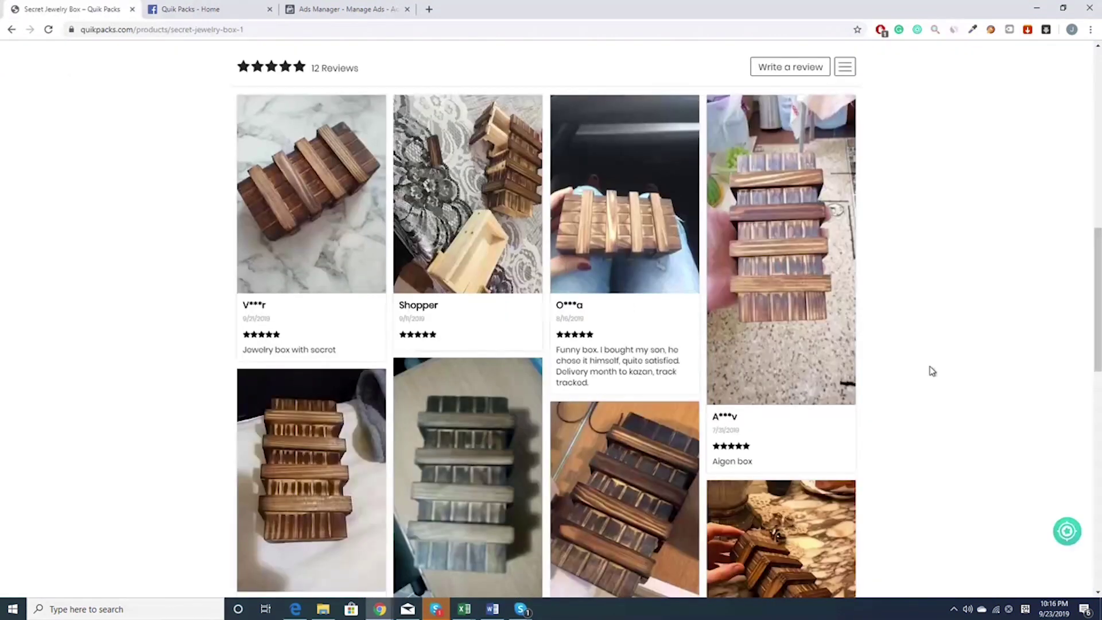
Read through the Secret Jewelry Box's customer reviews and photos on the storefront, ending back at the product's price and description.
scroll(931, 371, "down", 5)
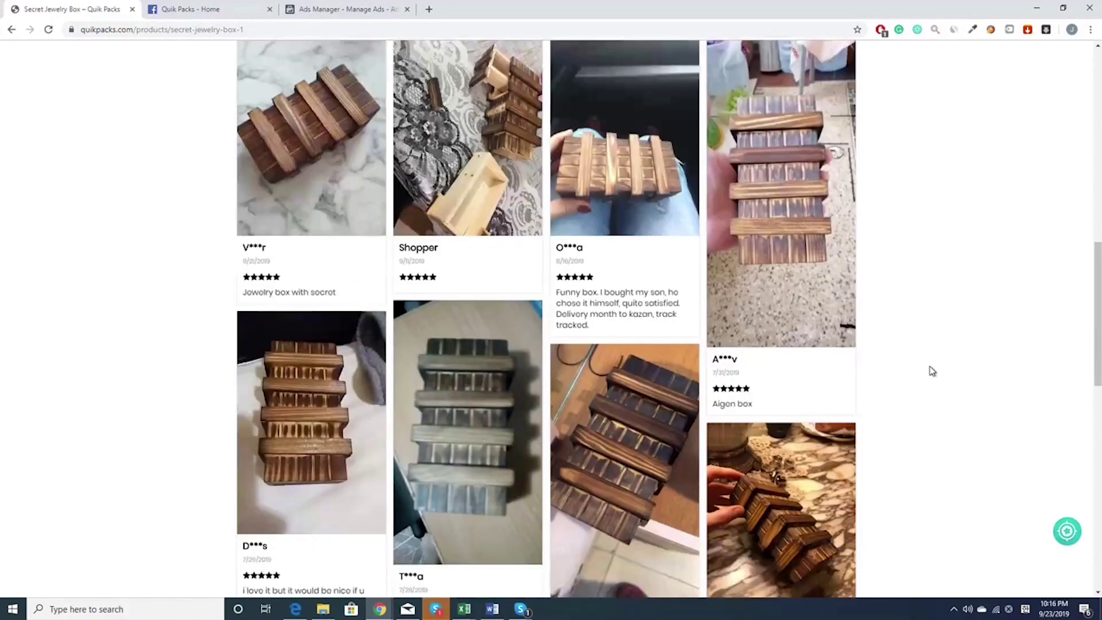
scroll(931, 371, "down", 2)
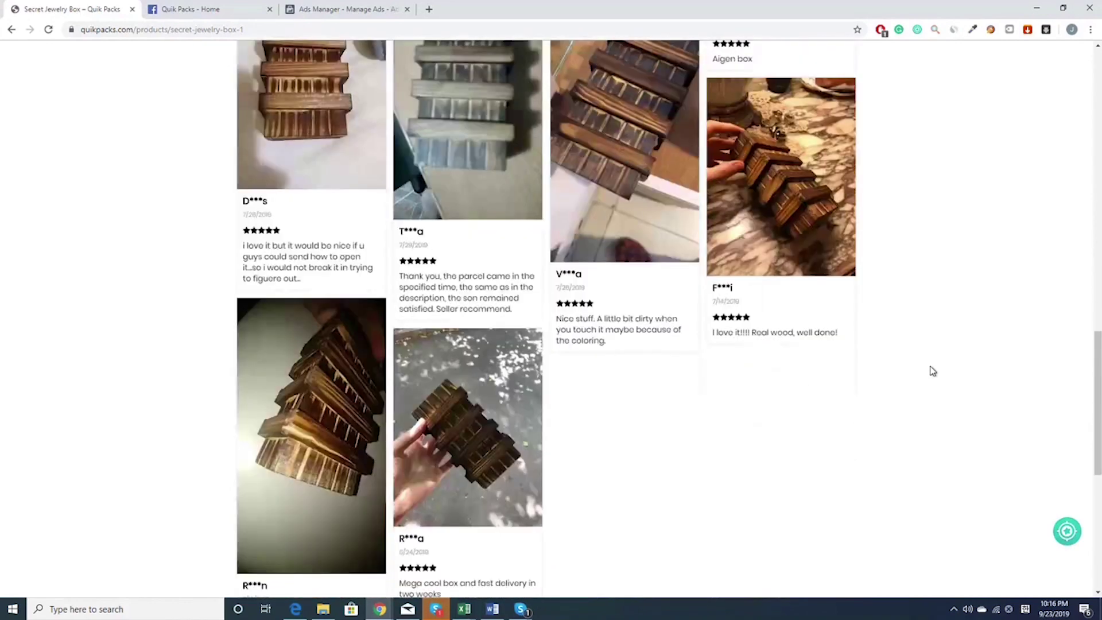
scroll(931, 371, "up", 6)
scroll(933, 370, "up", 2)
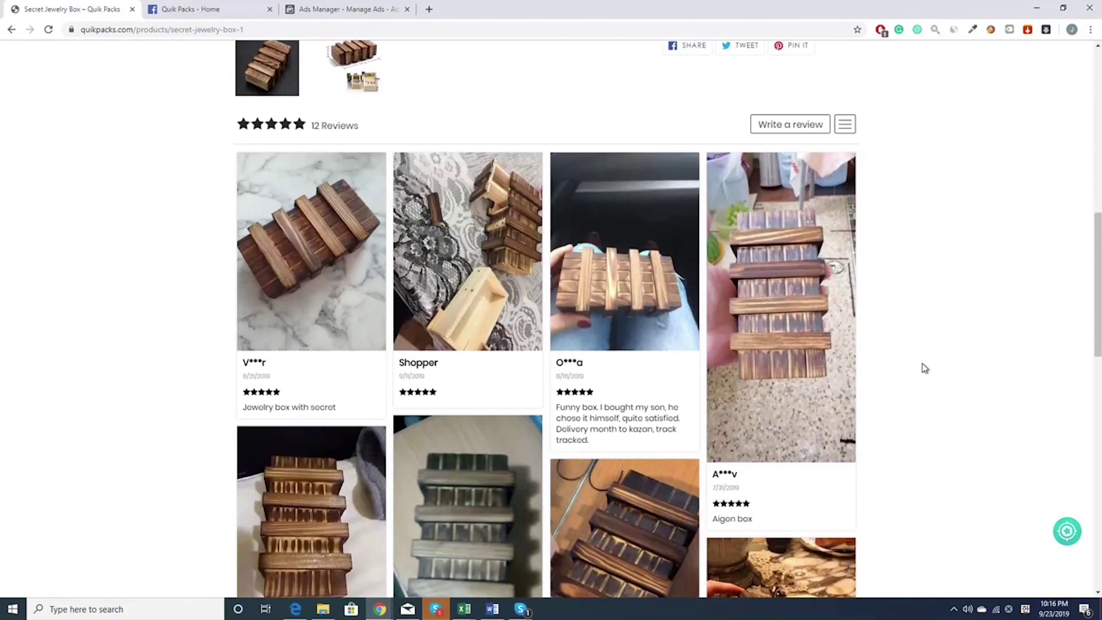
scroll(903, 365, "down", 1)
scroll(903, 365, "down", 1)
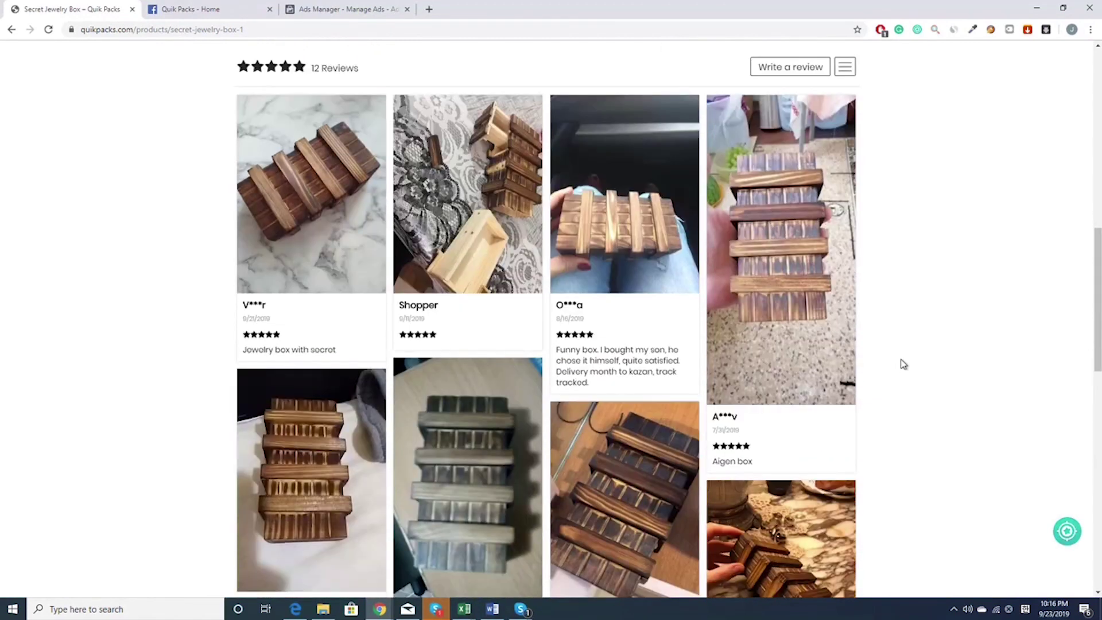
scroll(898, 379, "up", 10)
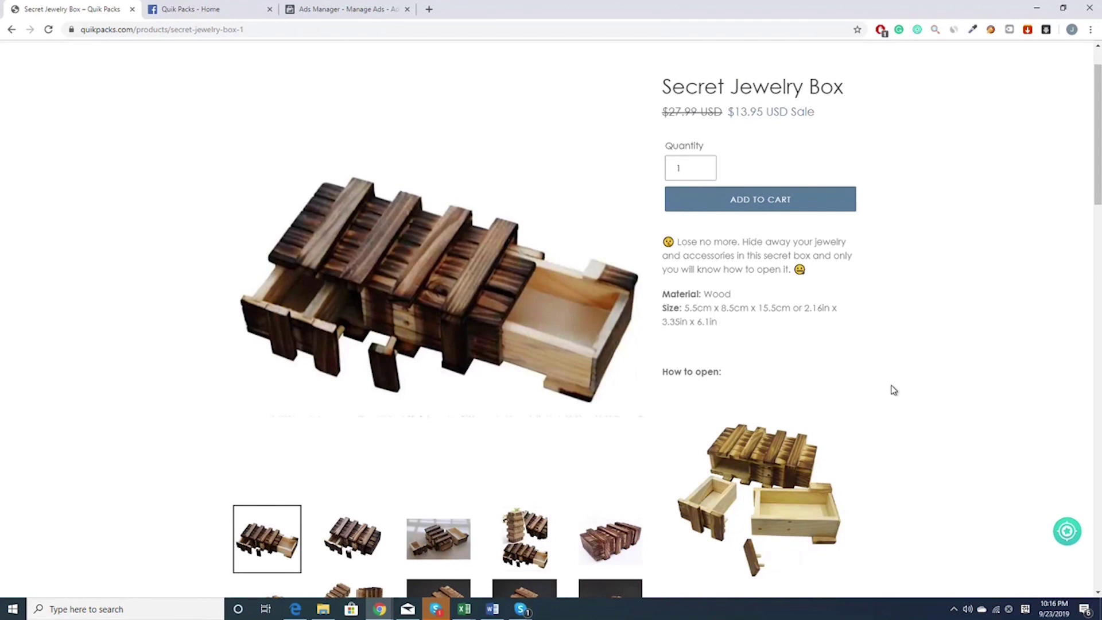
Switch to the Quik Packs Facebook page and inspect the Secret Jewelry Box post and its available post actions.
left_click(191, 10)
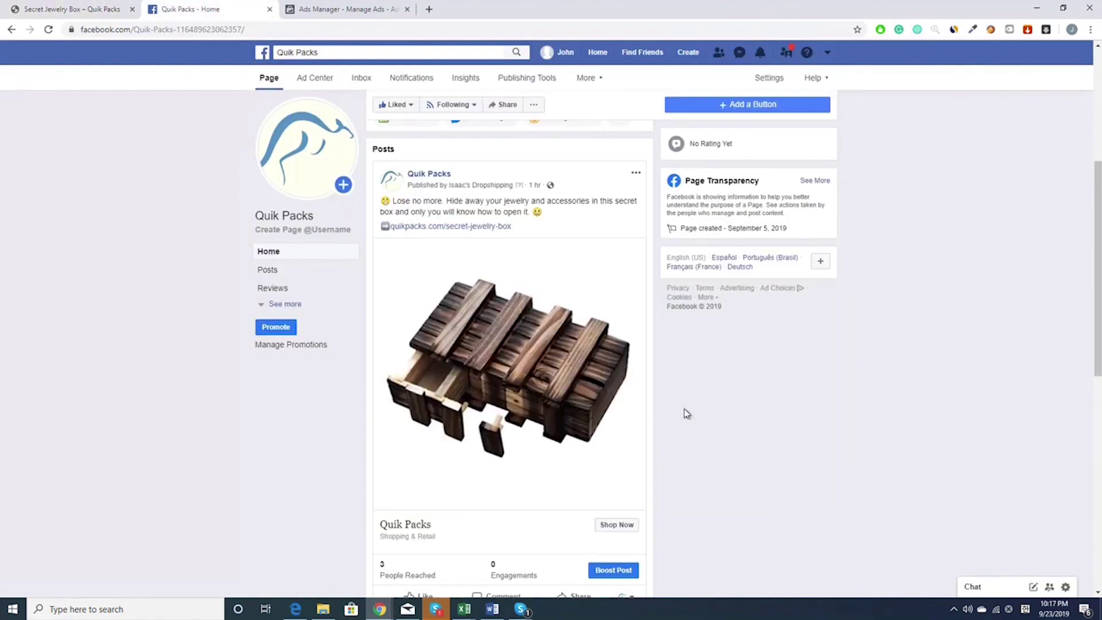
scroll(763, 423, "down", 2)
scroll(804, 424, "up", 2)
scroll(706, 359, "down", 1)
scroll(707, 360, "up", 1)
left_click(634, 174)
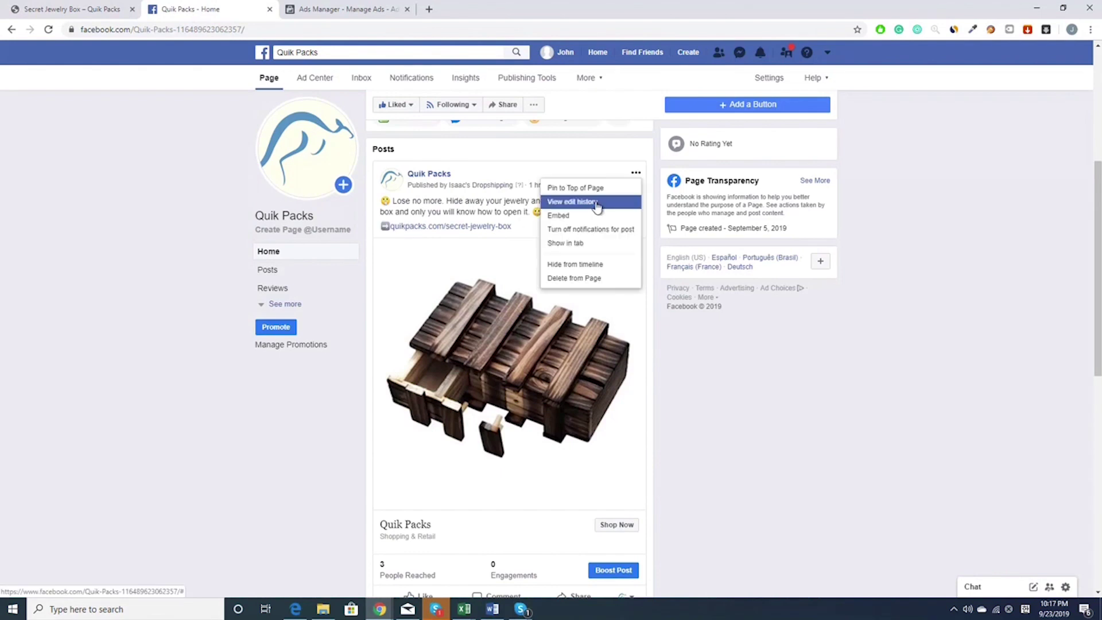
left_click(608, 159)
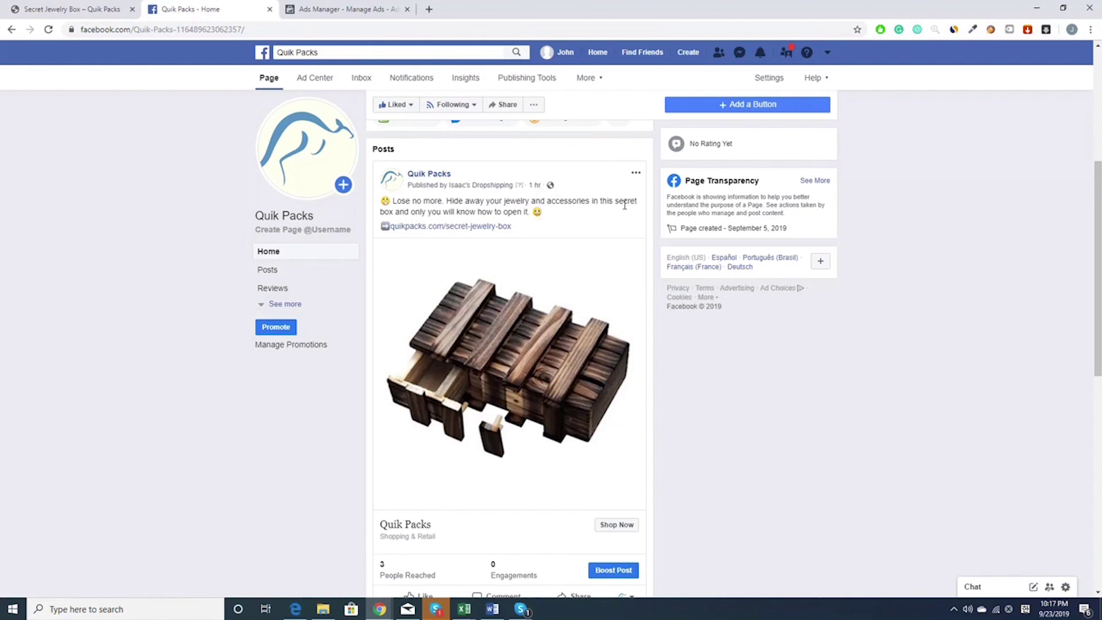
scroll(630, 253, "down", 1)
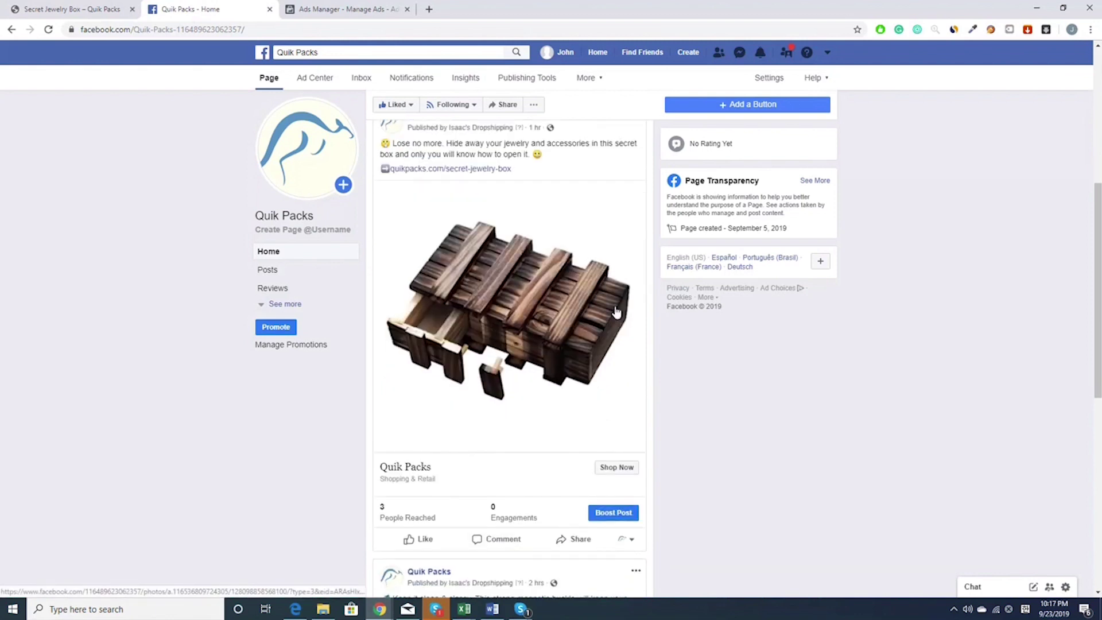
Compare the jewelry box and magnetic shoelaces posts' captions and links, and check the shoelaces post's available actions.
scroll(494, 272, "down", 3)
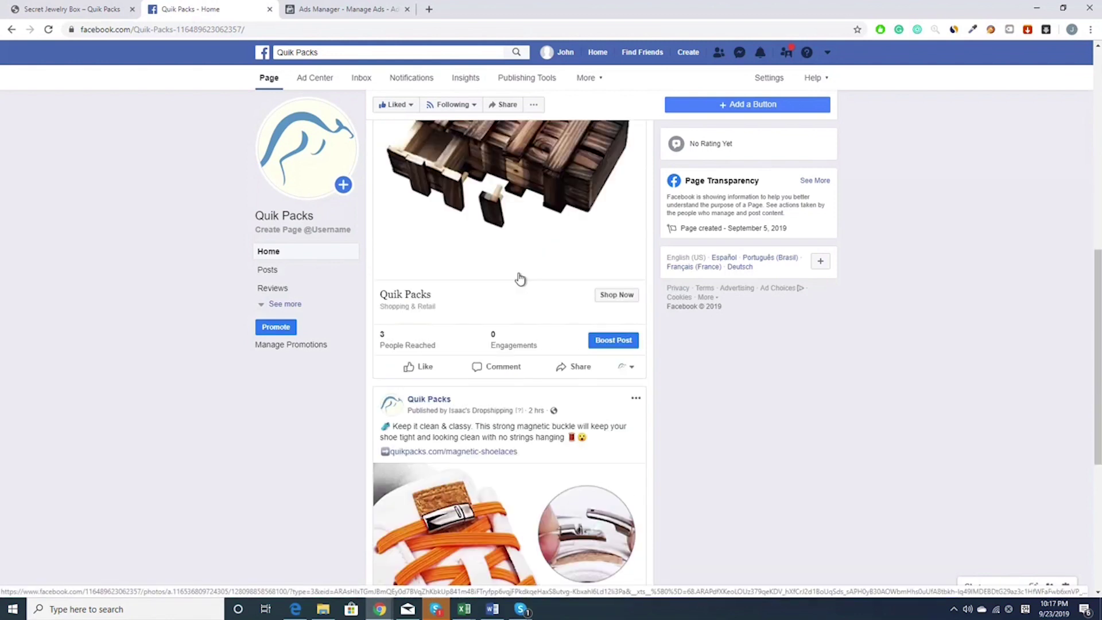
scroll(551, 274, "down", 2)
scroll(583, 269, "up", 7)
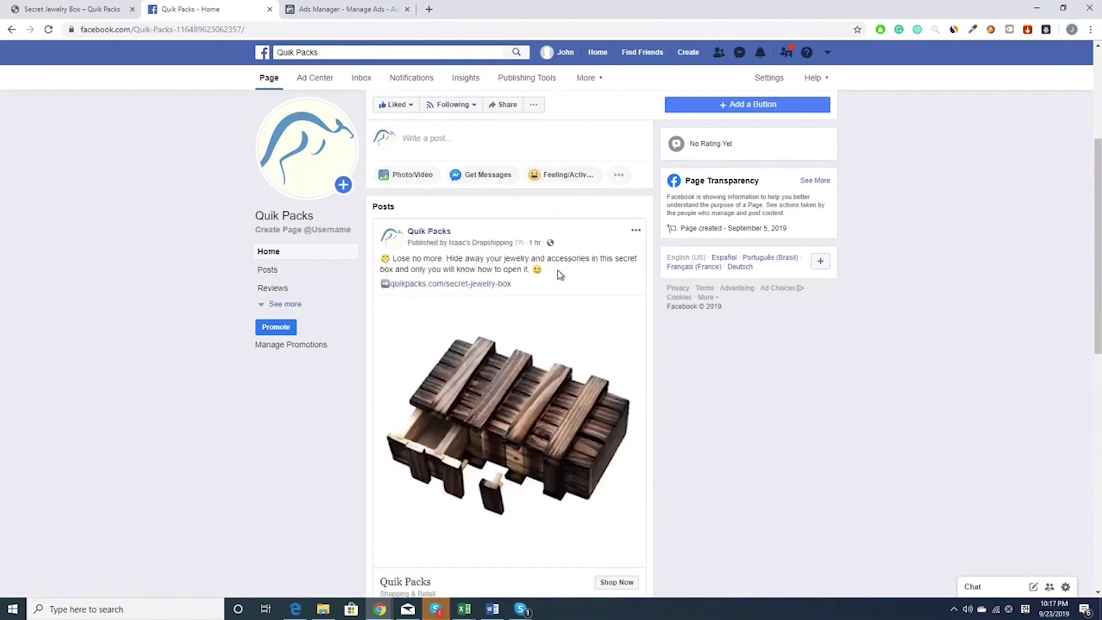
scroll(560, 274, "down", 5)
scroll(562, 278, "down", 1)
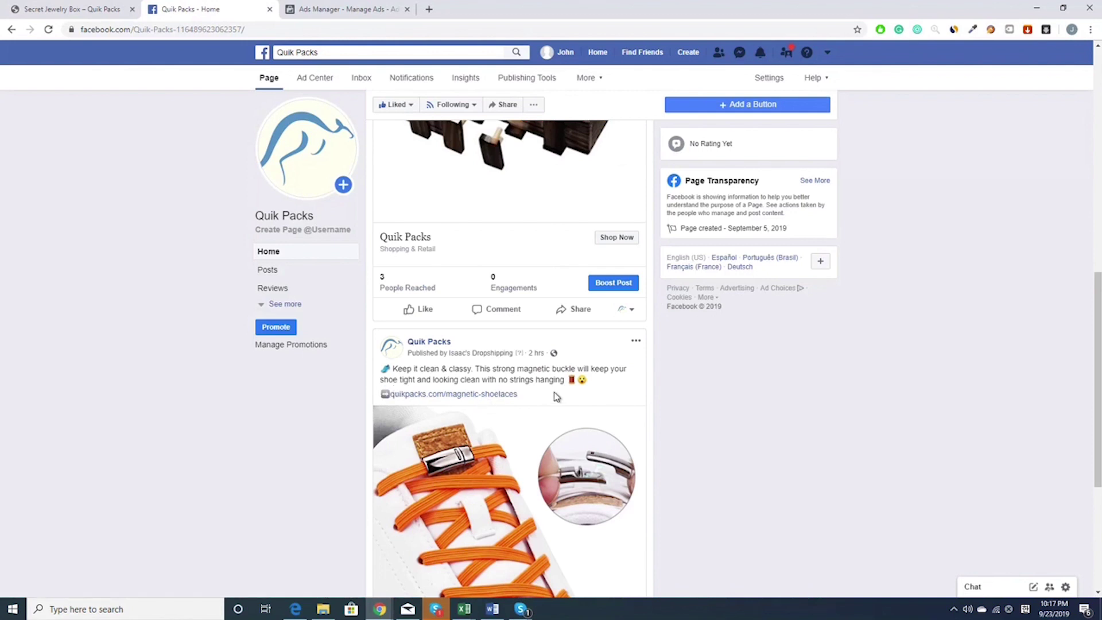
left_click(635, 341)
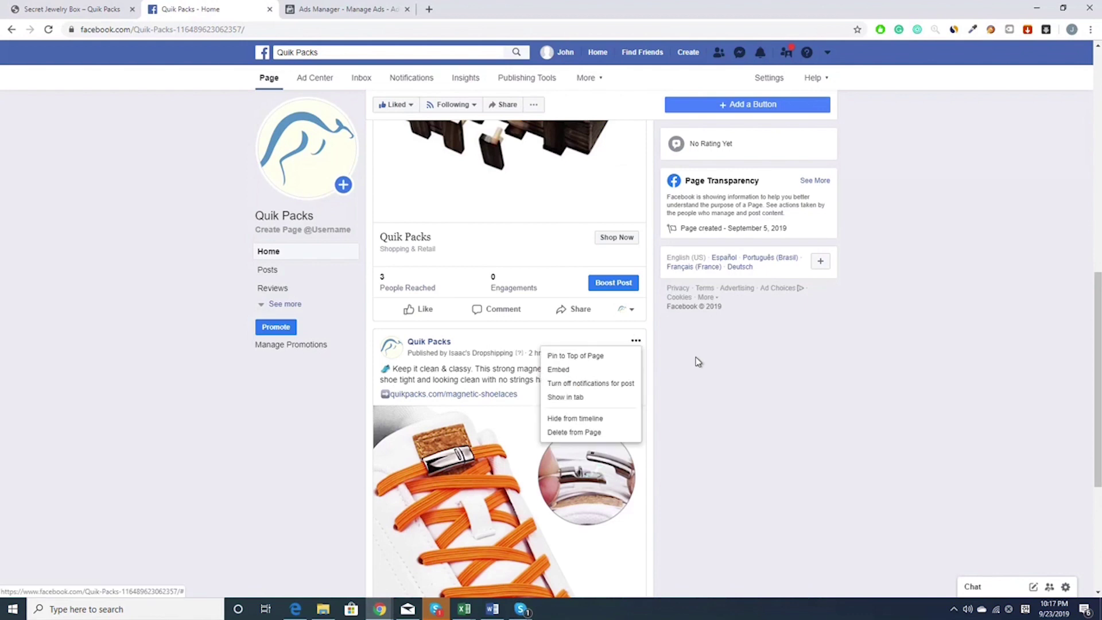
scroll(700, 367, "down", 1)
left_click(712, 392)
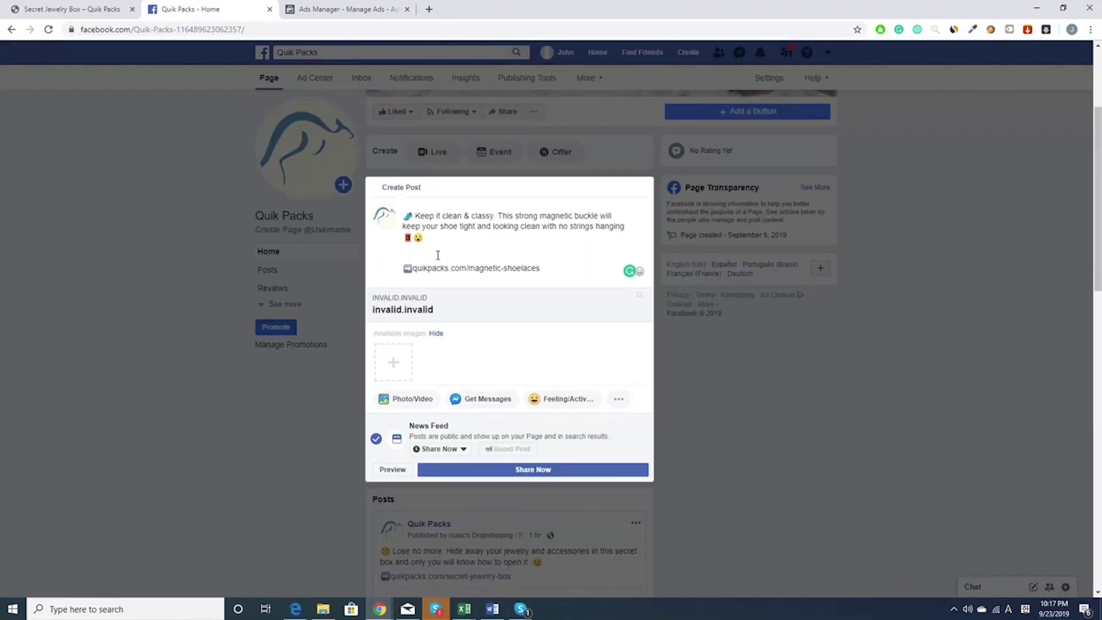
Remove an extra blank line above the draft shoelaces post's product link and add a space after its arrow emoji.
key("BackSpace")
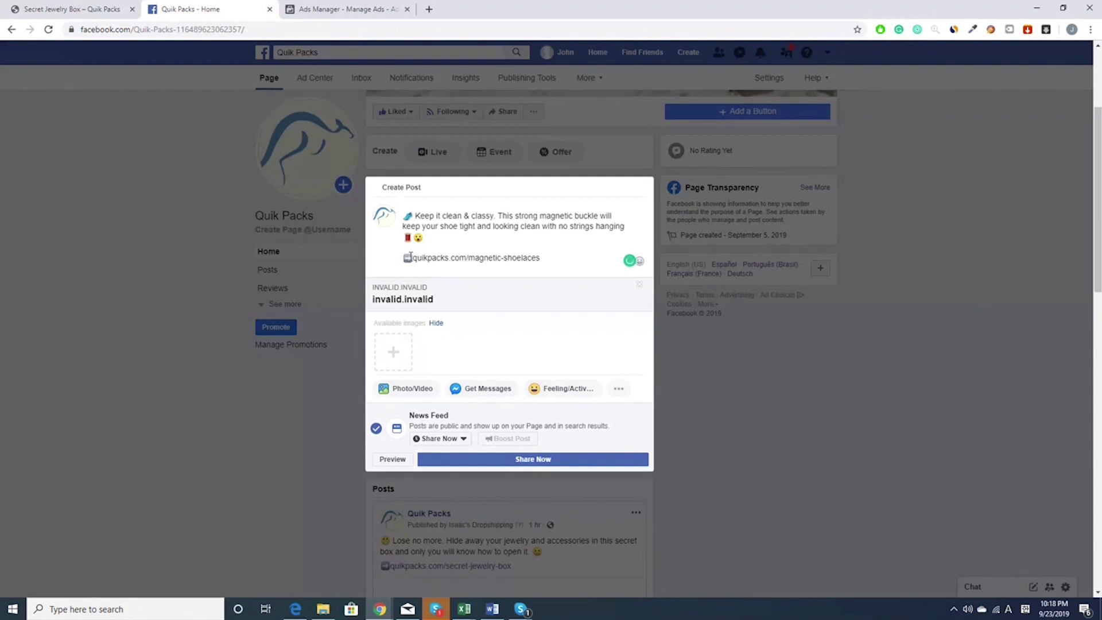
key("Down")
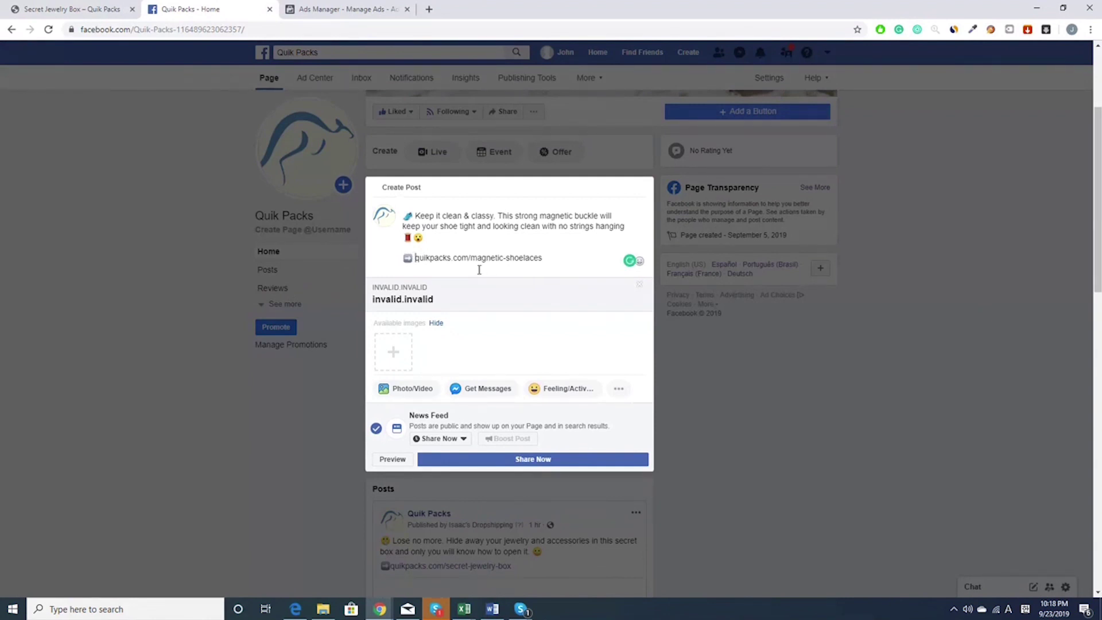
left_click(811, 428)
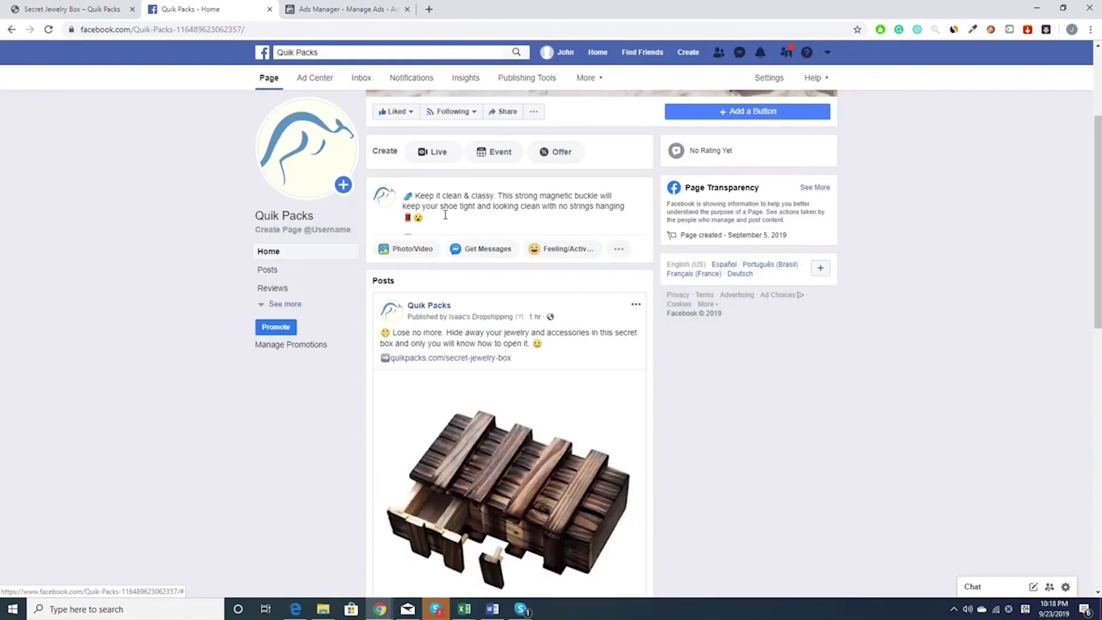
Delete all the text of the draft shoelaces post and leave the post composer.
left_click(511, 206)
left_click_drag(551, 259, 403, 215)
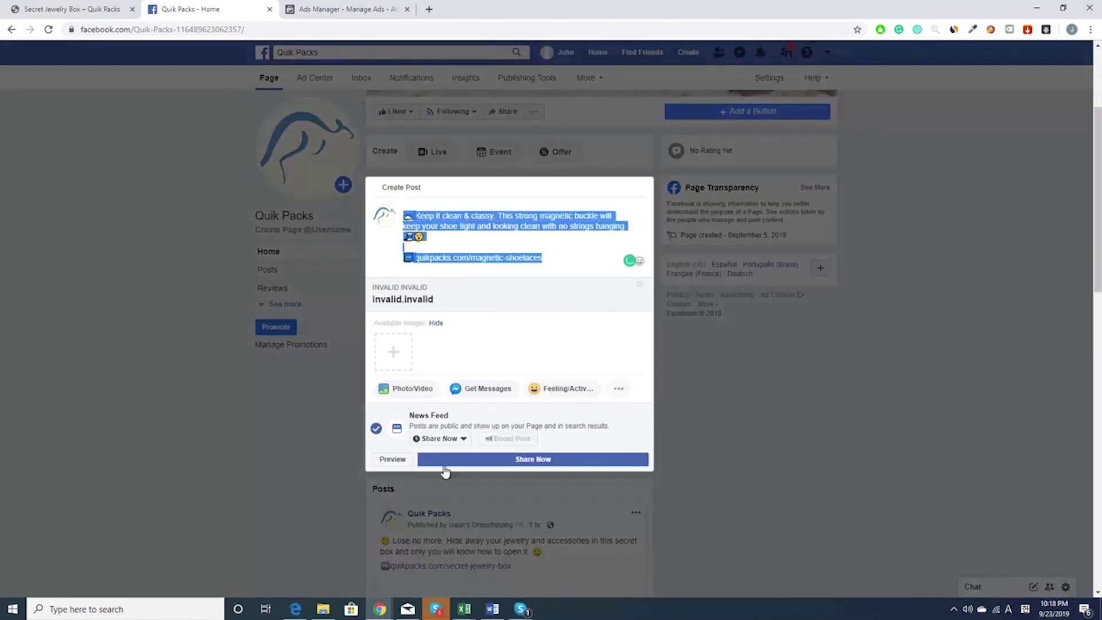
key("BackSpace")
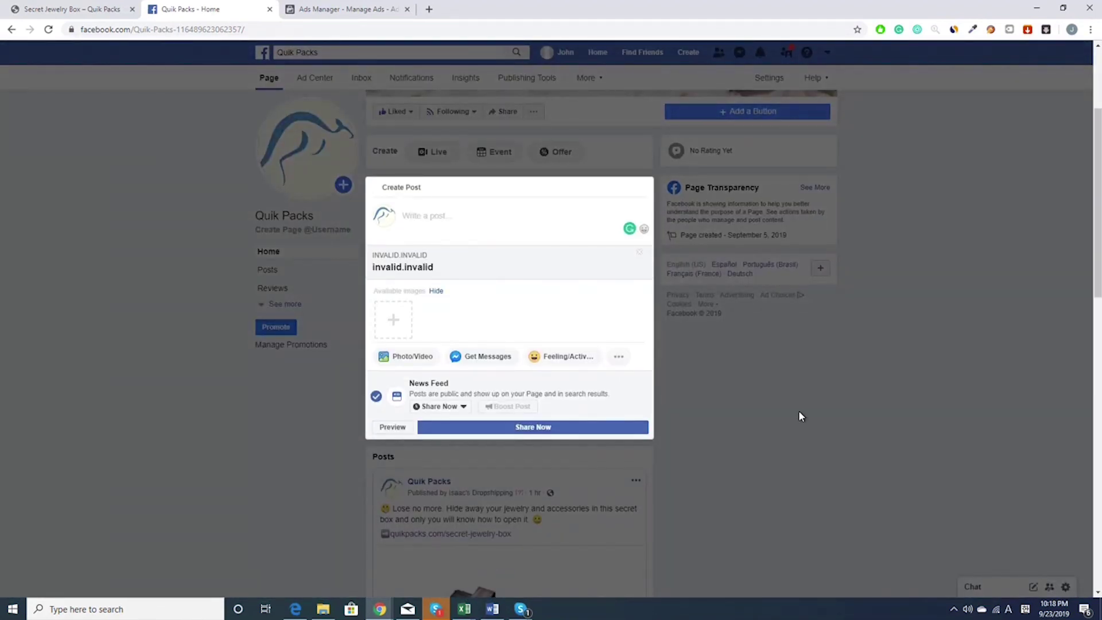
left_click(799, 413)
scroll(781, 405, "down", 10)
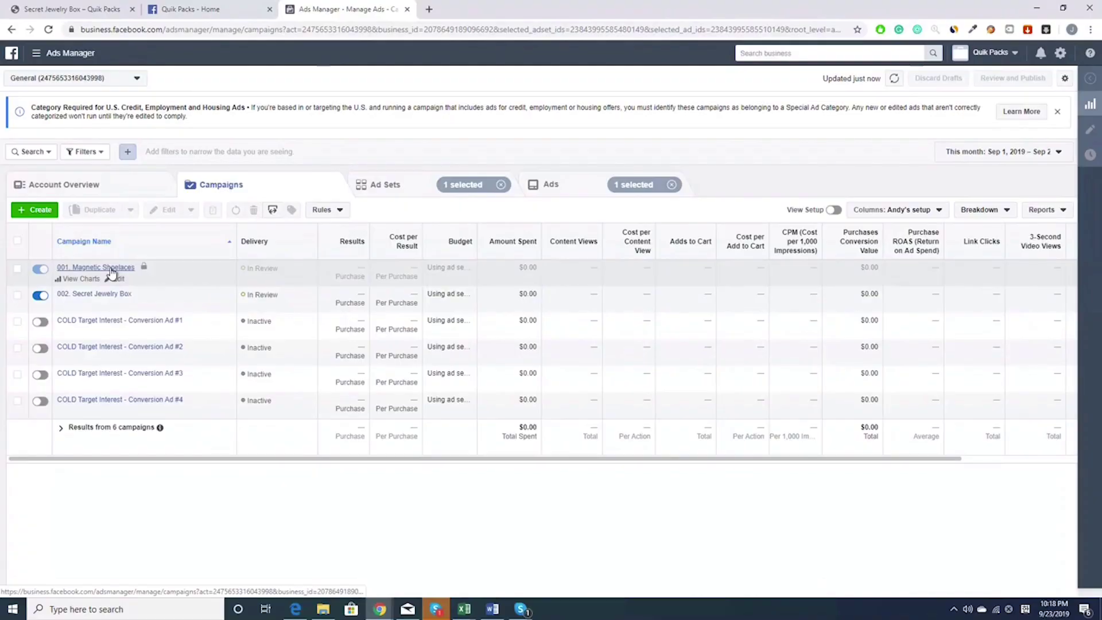
Show the ad sets of the 001. Magnetic Shoelaces campaign in Ads Manager, deselect 002. Streetwear - Worldwide and sort them by name.
left_click(95, 268)
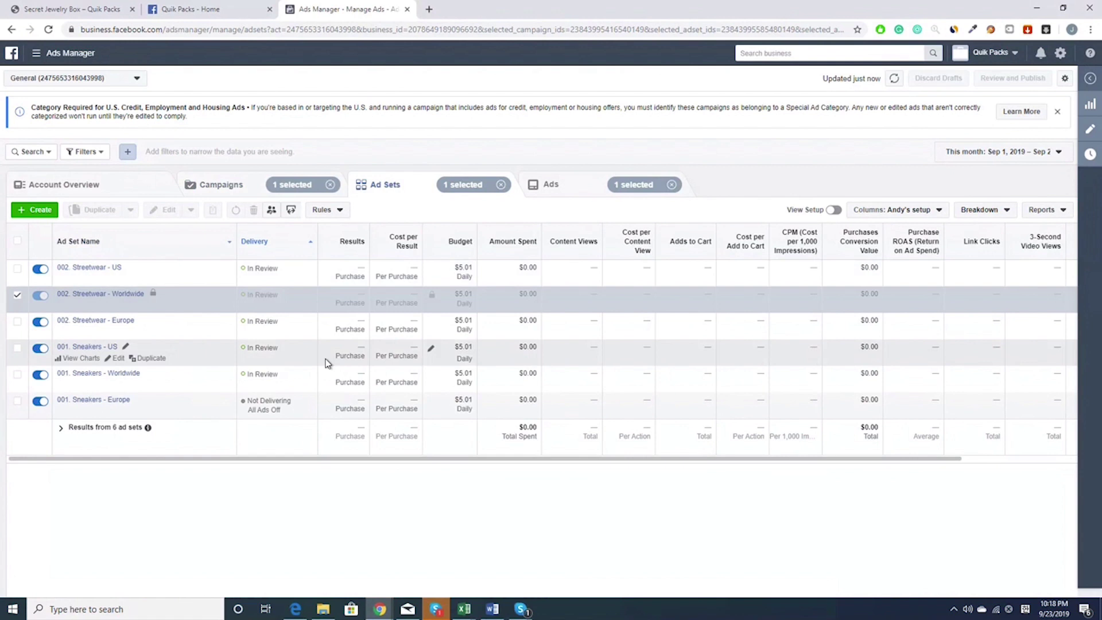
left_click(18, 296)
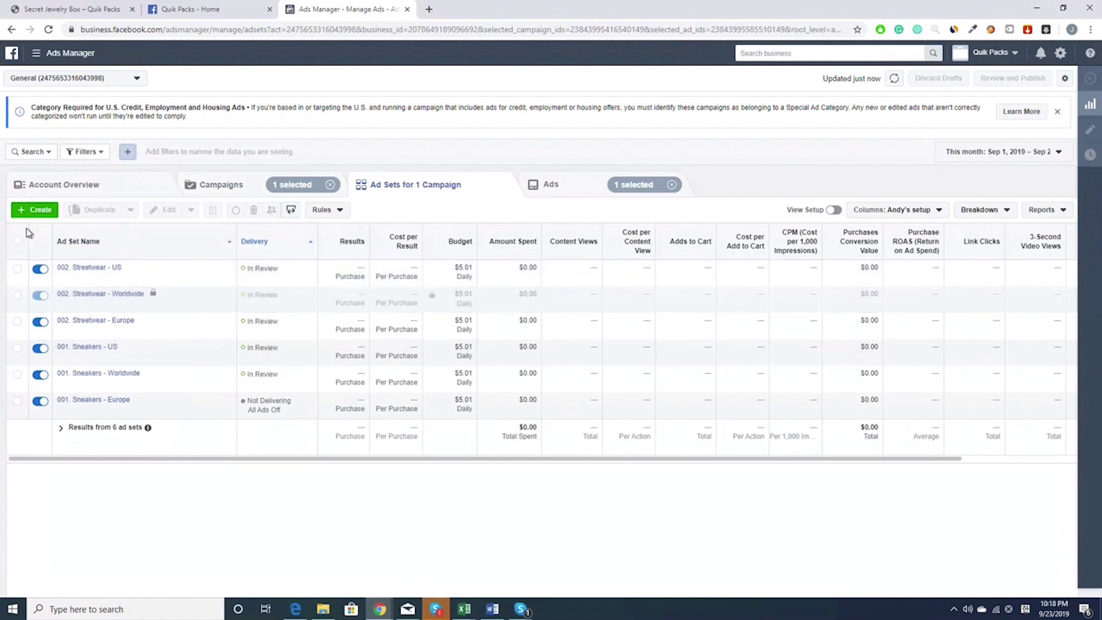
left_click(78, 241)
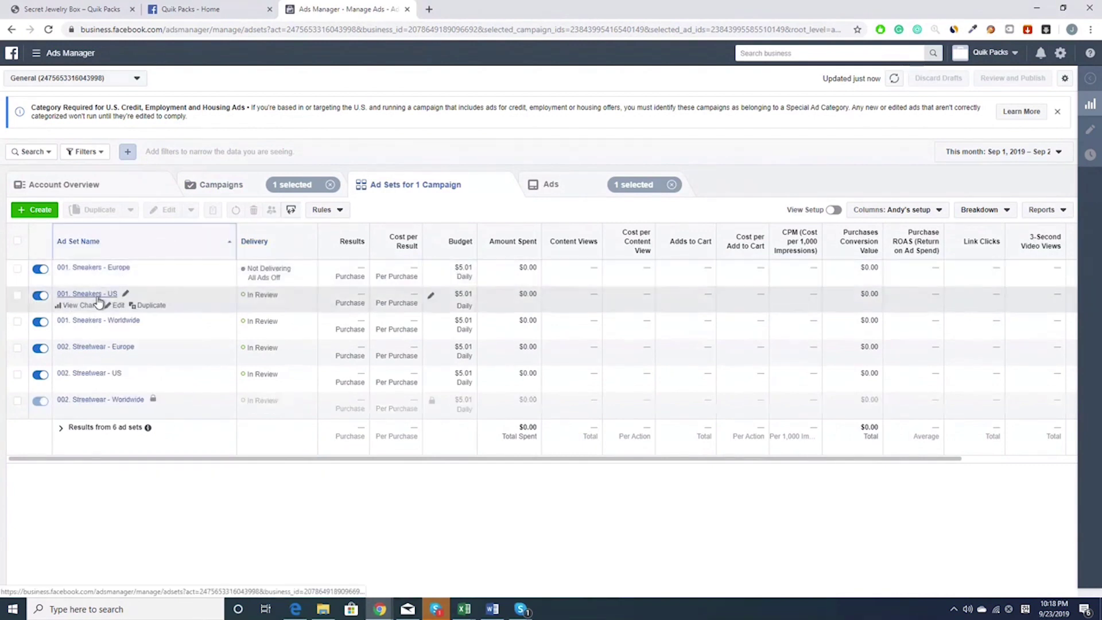
Check the 001. Sneakers - Europe ads, and examine the 001. Sneakers - Worldwide ad set's conversion event, budget, schedule, locations and detailed targeting.
left_click(109, 268)
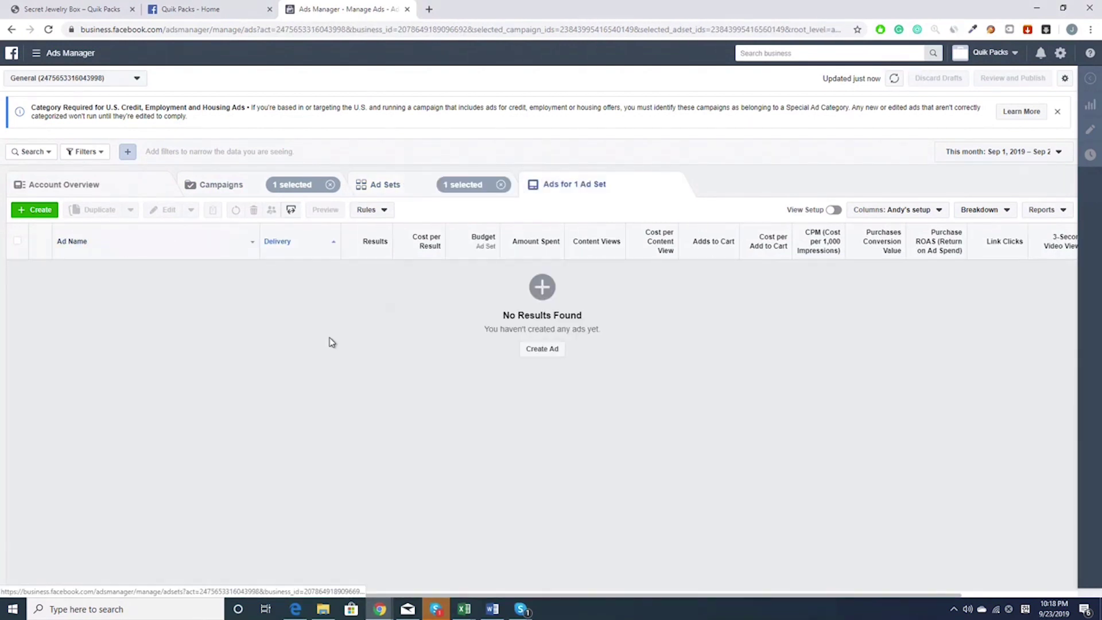
left_click(396, 185)
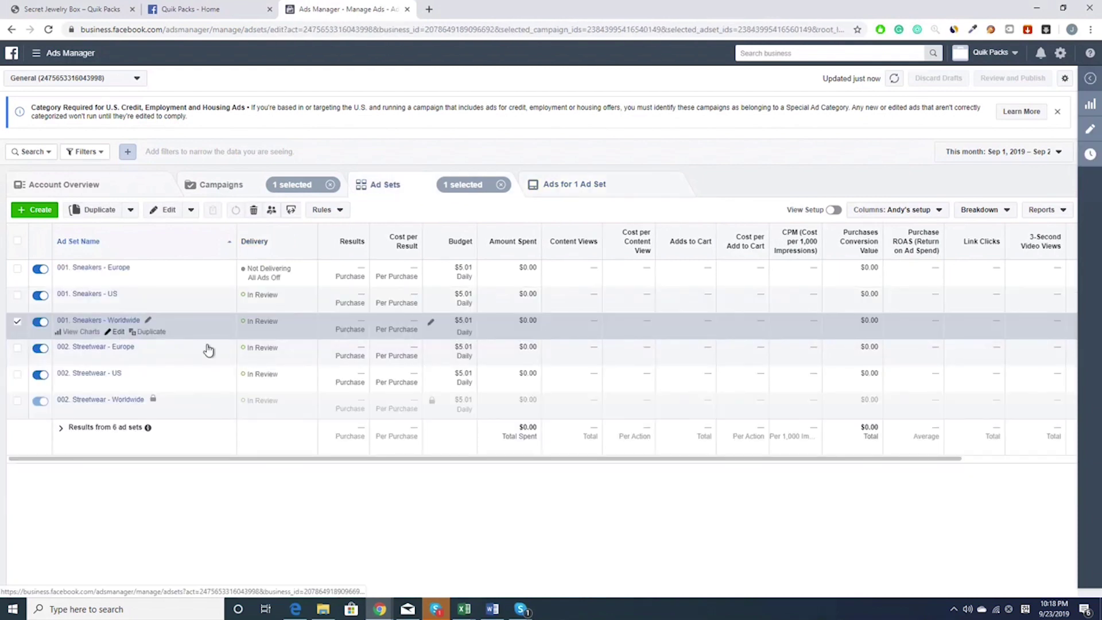
scroll(610, 336, "down", 1)
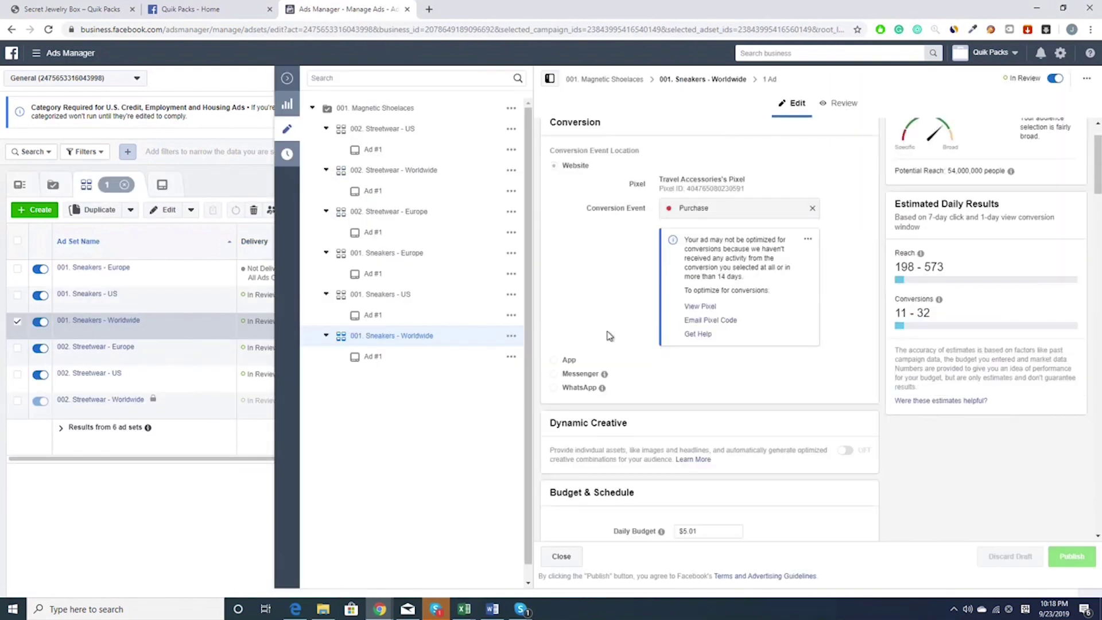
scroll(610, 336, "down", 10)
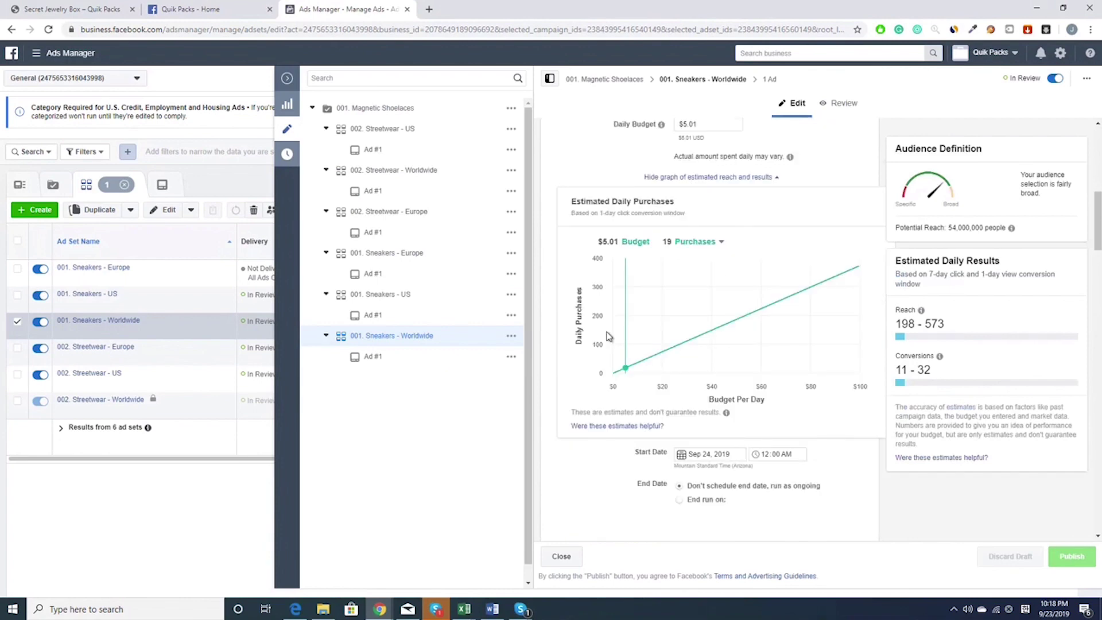
scroll(607, 333, "down", 5)
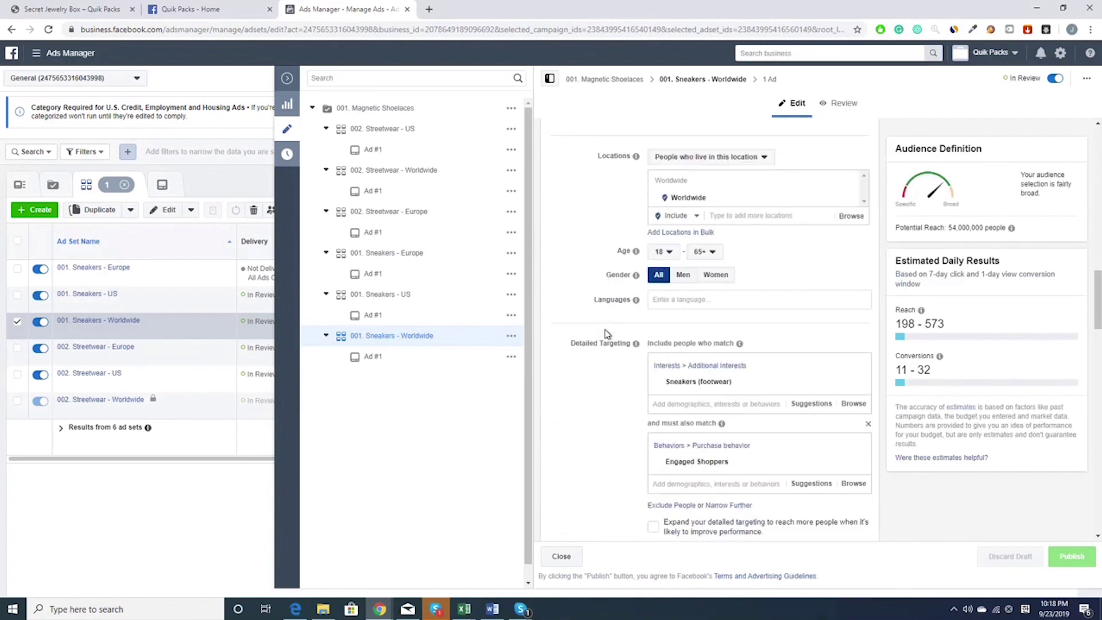
scroll(591, 338, "down", 1)
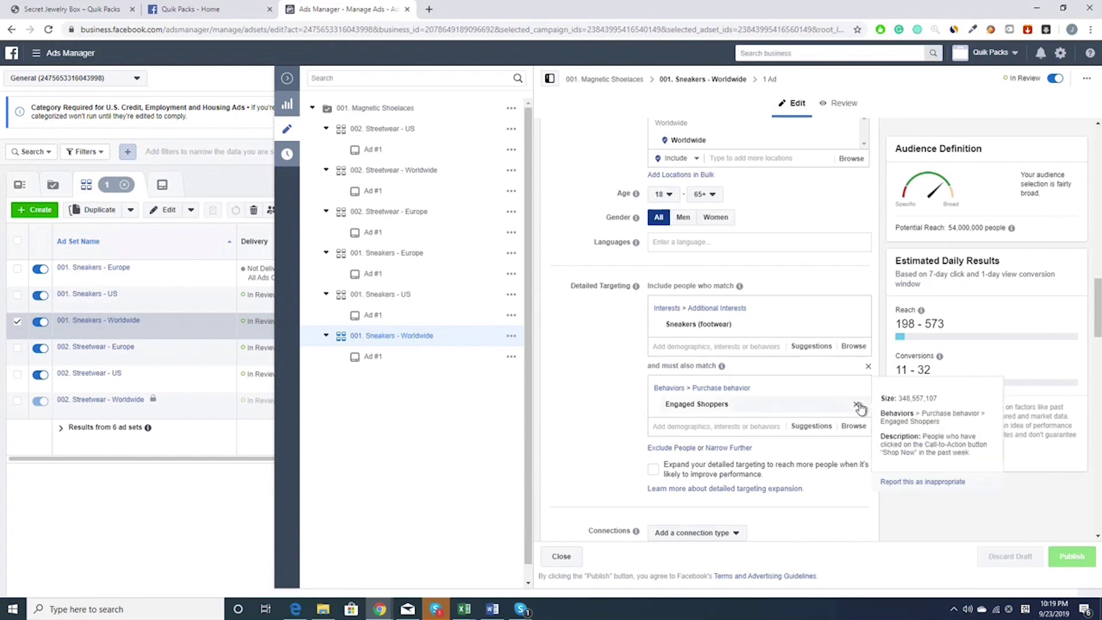
Remove the Engaged Shoppers behavior and its narrowing condition from the 001. Sneakers - Worldwide ad set's detailed targeting, and publish the change.
left_click(856, 406)
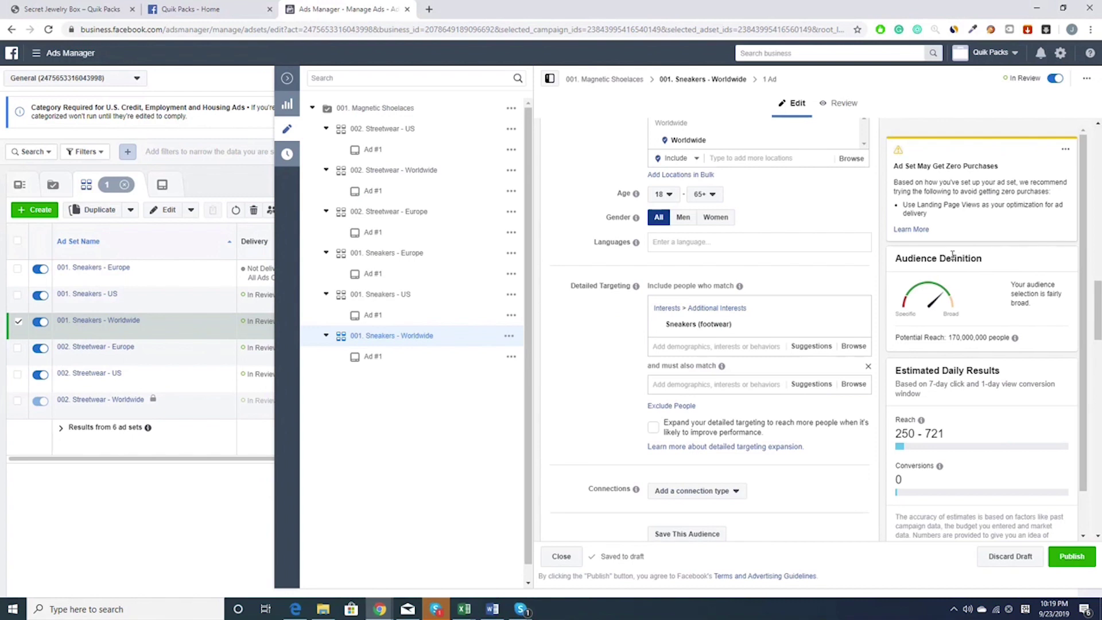
scroll(870, 251, "down", 1)
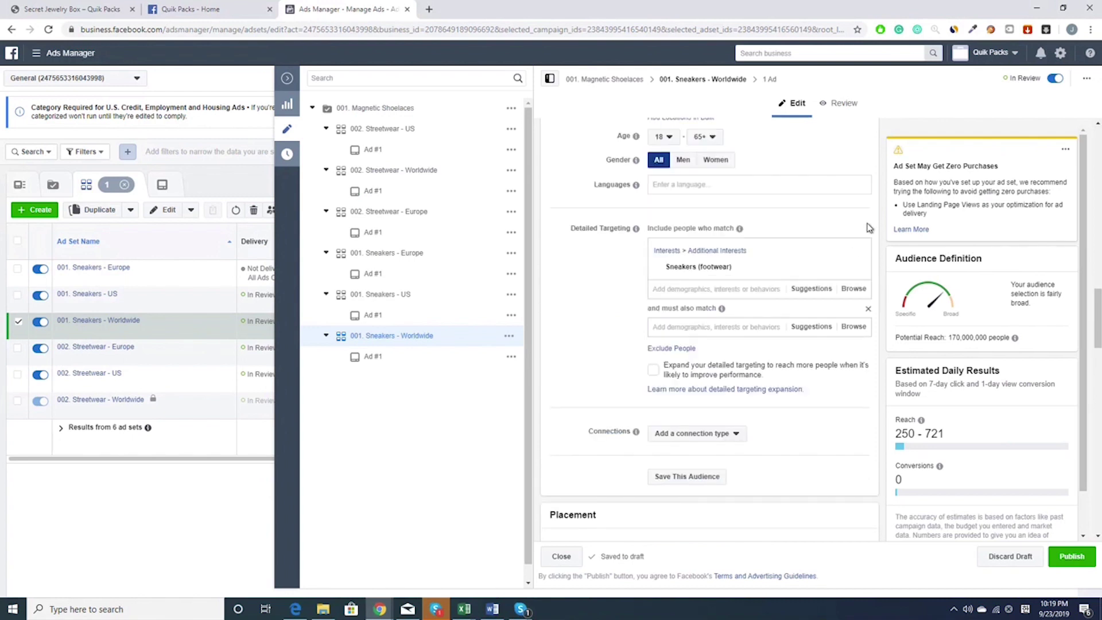
scroll(870, 228, "up", 1)
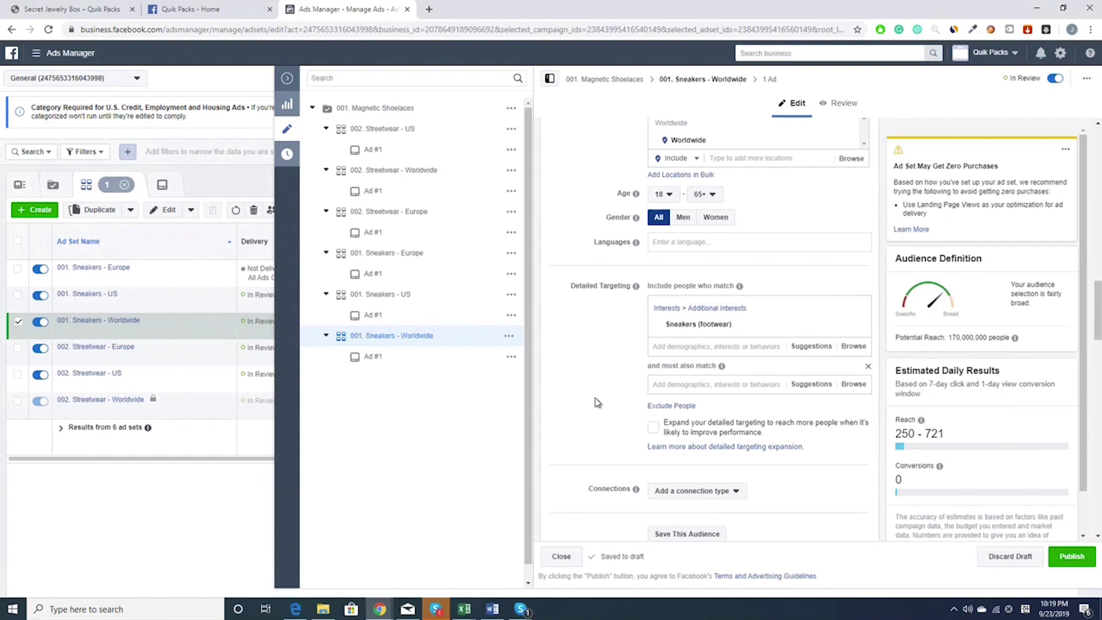
left_click(868, 366)
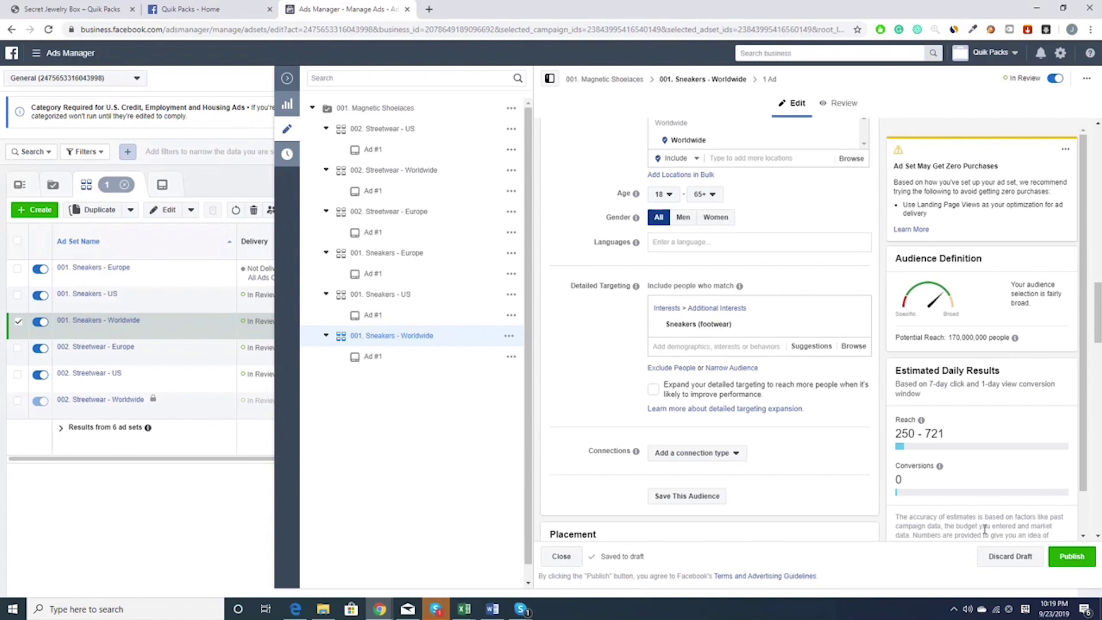
left_click(1071, 558)
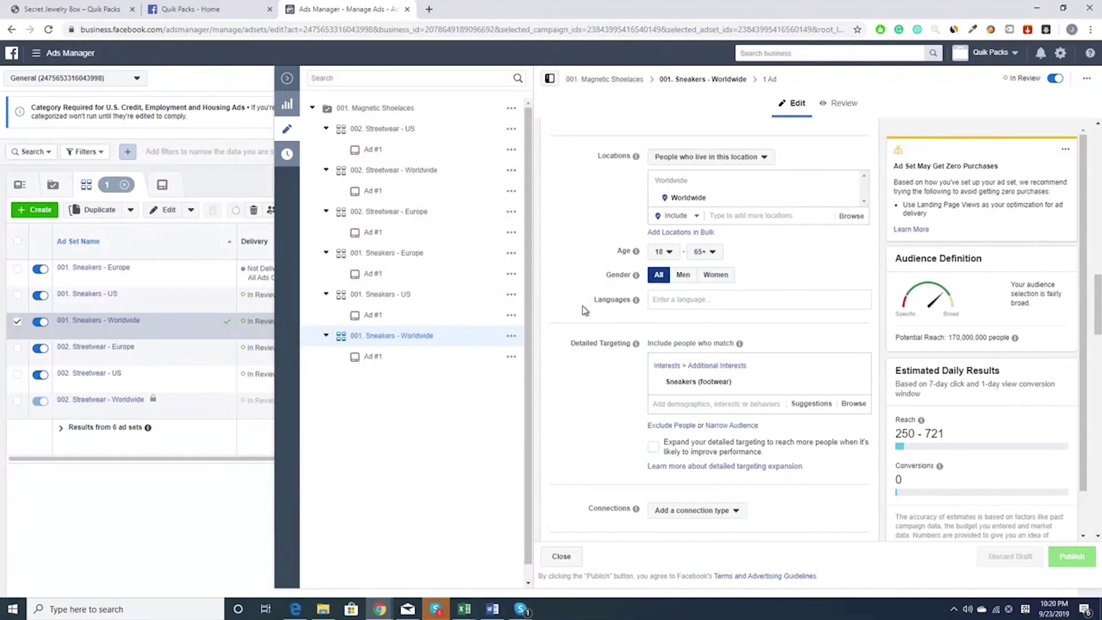
scroll(585, 310, "up", 1)
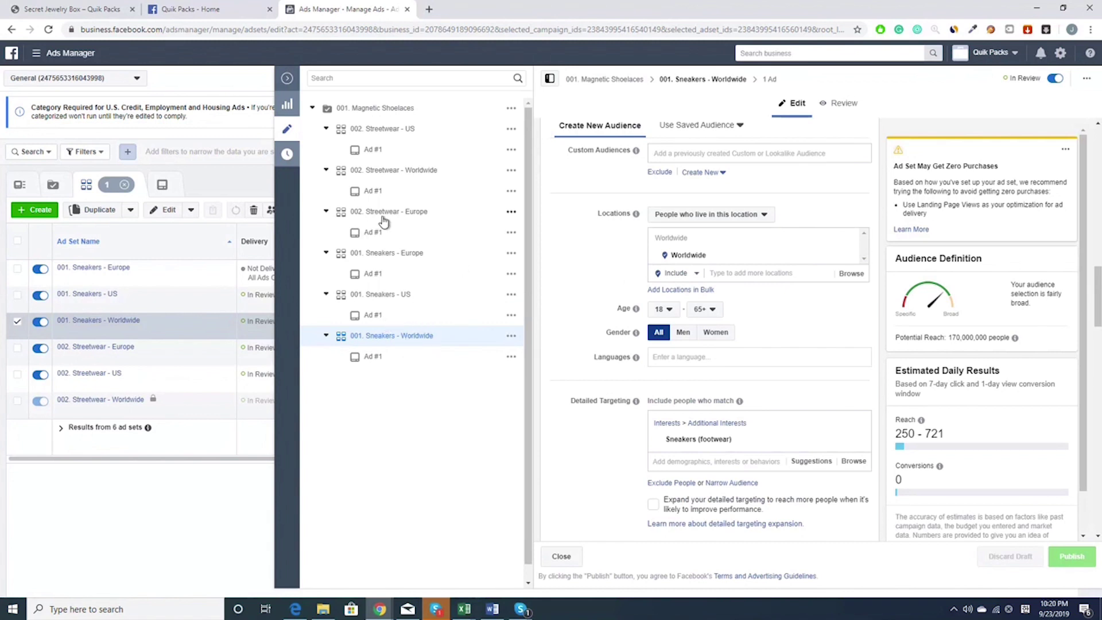
Remove the Streetwear interest from the 002. Streetwear - Europe ad set's detailed targeting.
left_click(431, 174)
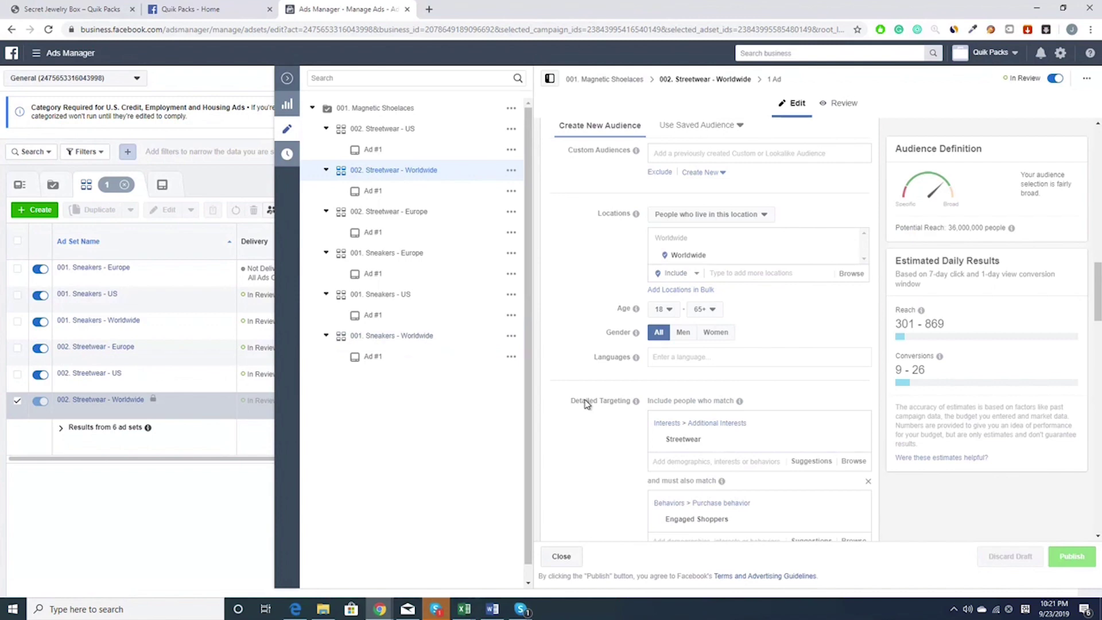
left_click(410, 214)
scroll(706, 365, "up", 4)
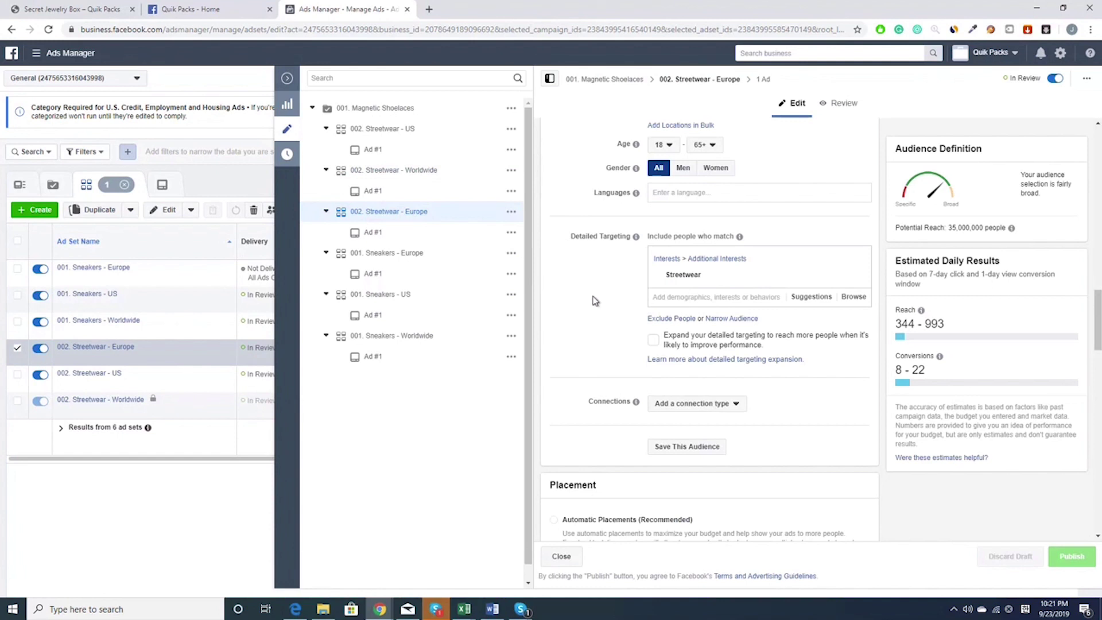
left_click(853, 275)
Add the Tennis and Golf sports interests to the 002. Streetwear - Europe ad set's detailed targeting and publish it.
left_click(738, 260)
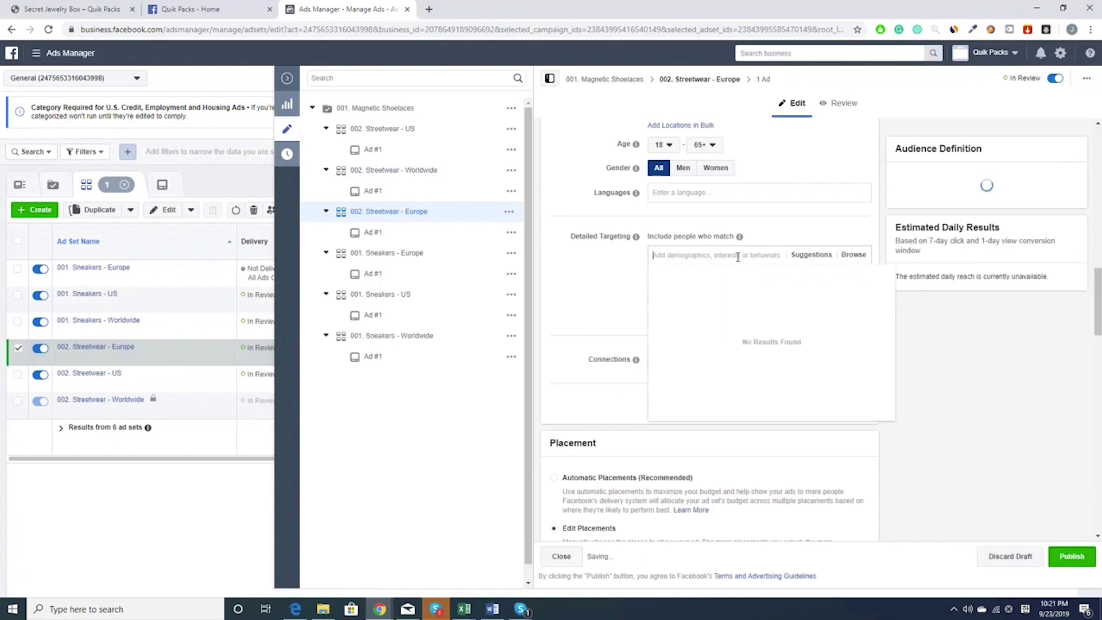
type("tennis")
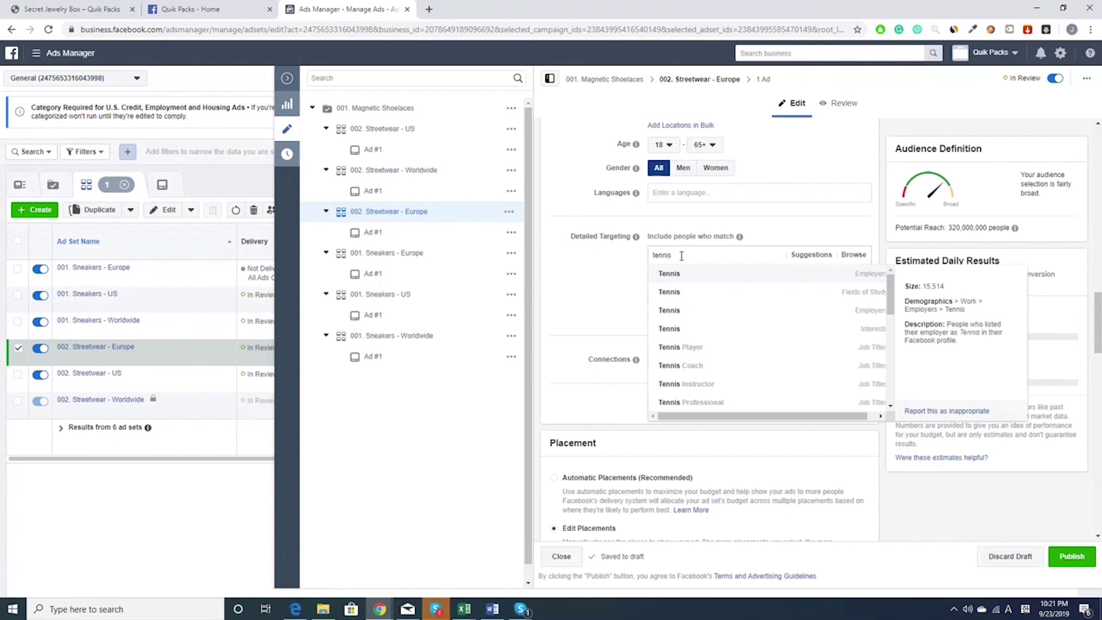
left_click(689, 337)
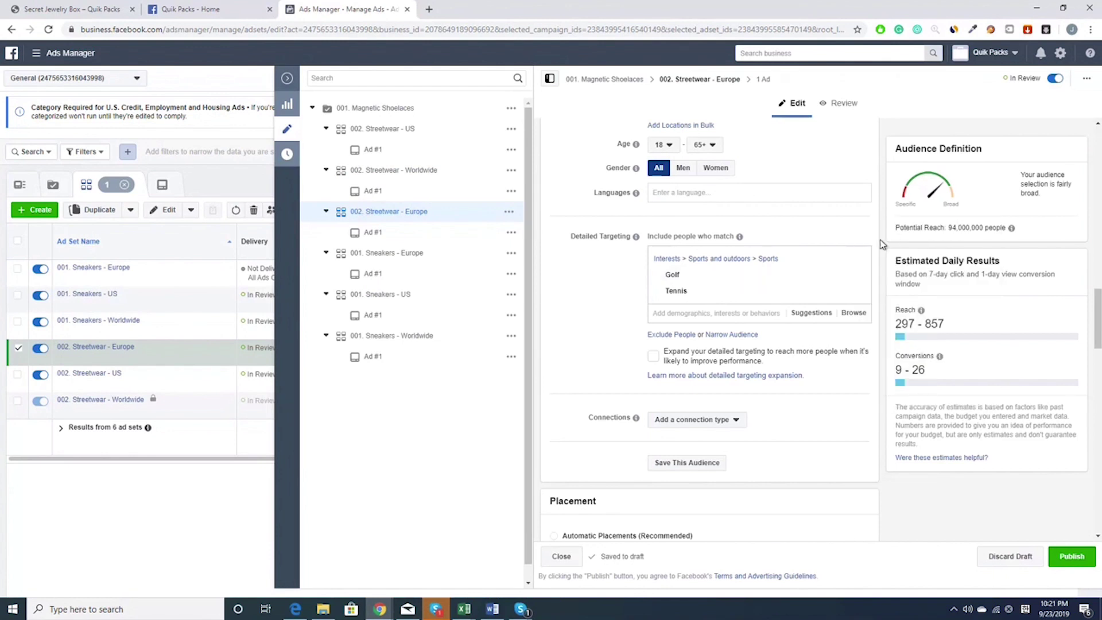
scroll(888, 246, "up", 3)
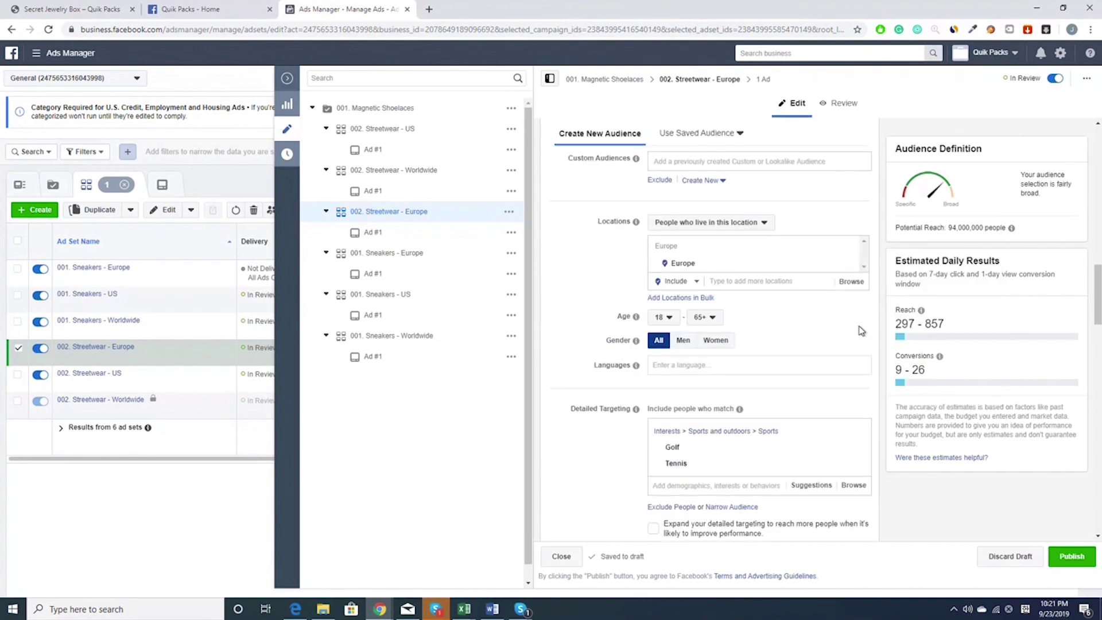
left_click(1079, 569)
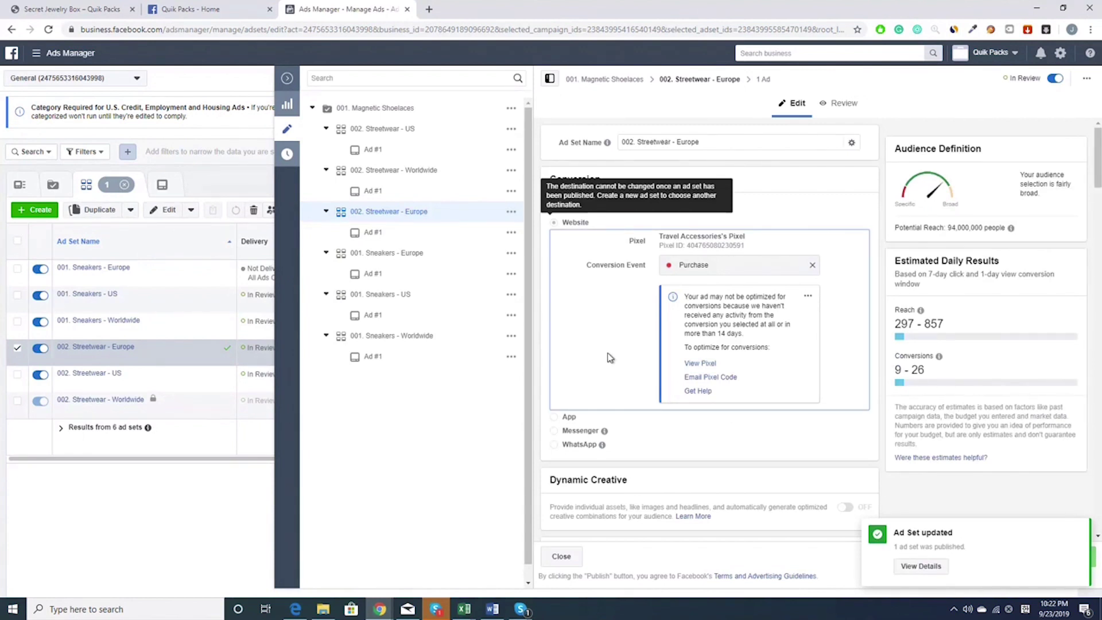
Remove the Streetwear interest from the 002. Streetwear - US ad set's detailed targeting.
scroll(603, 364, "down", 2)
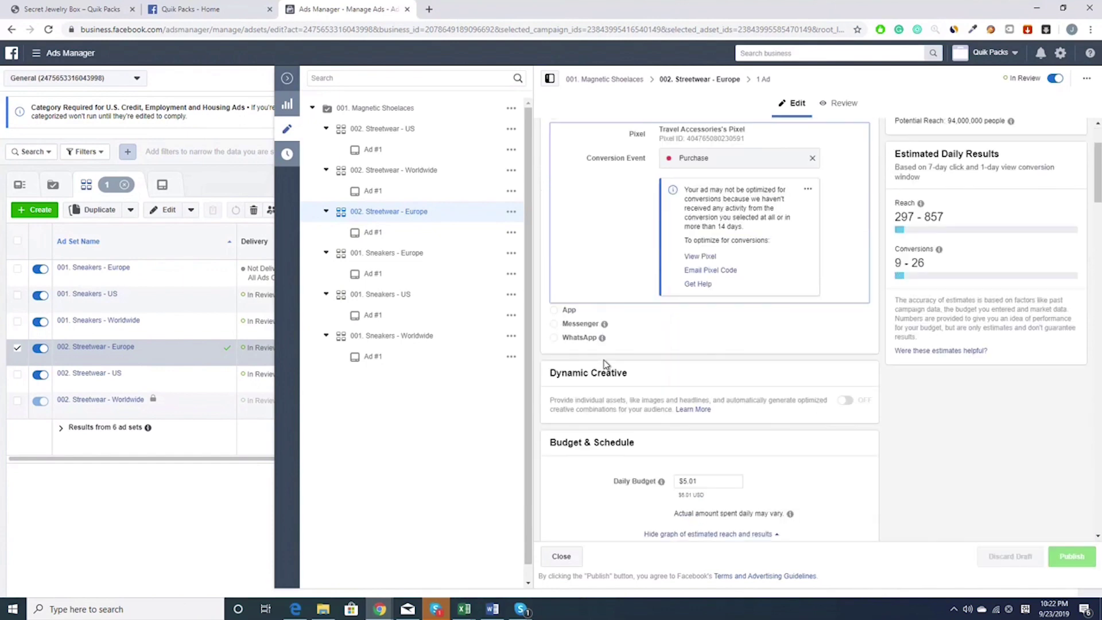
scroll(603, 367, "down", 10)
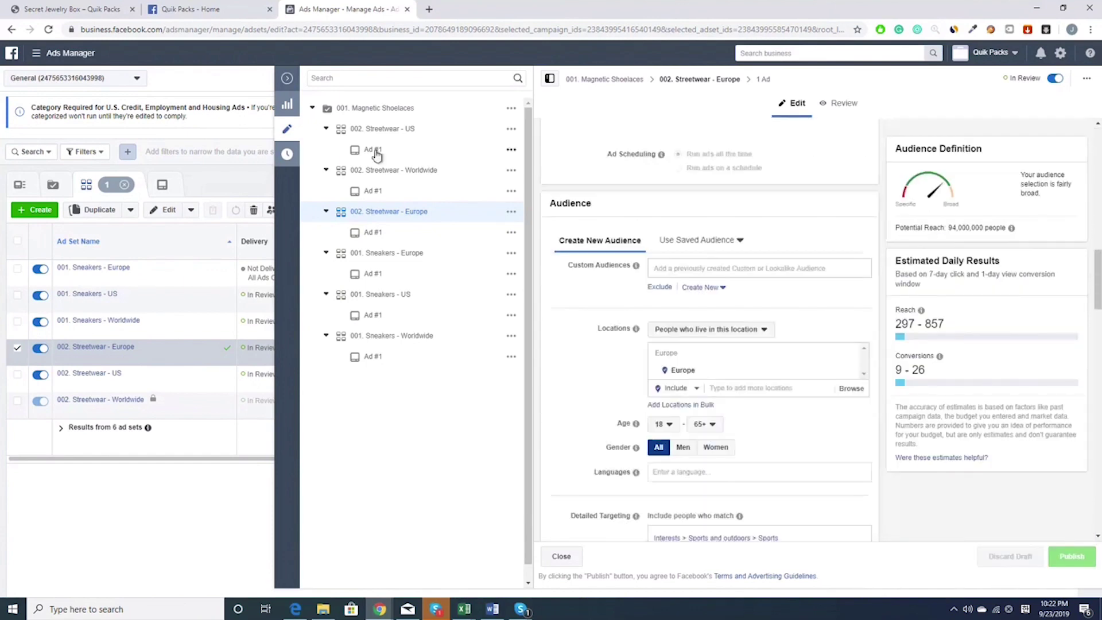
left_click(382, 128)
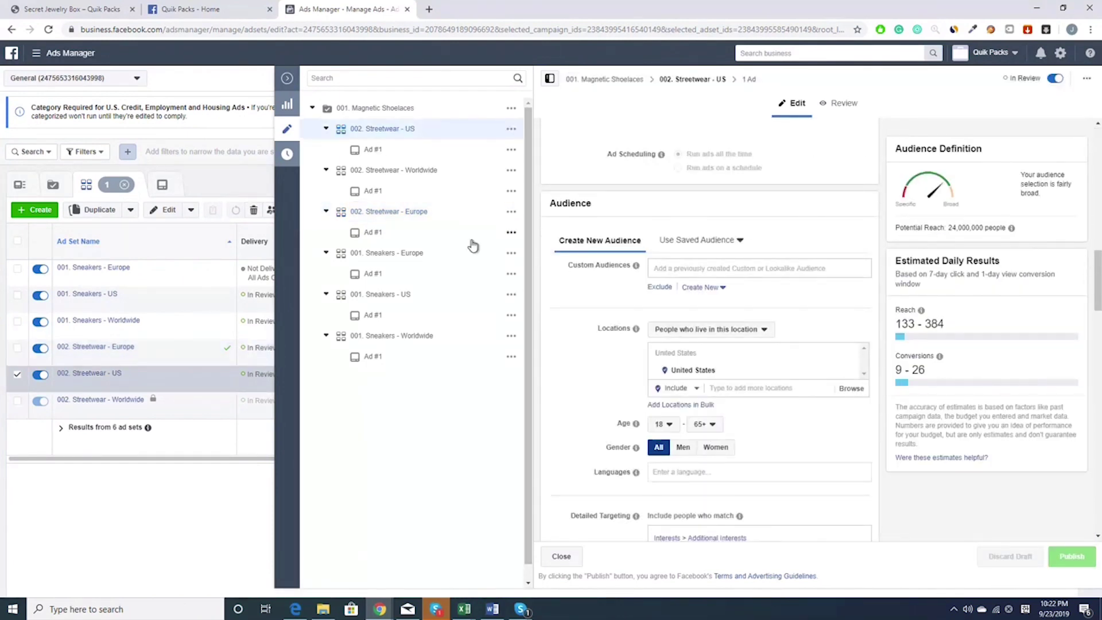
scroll(632, 379, "down", 4)
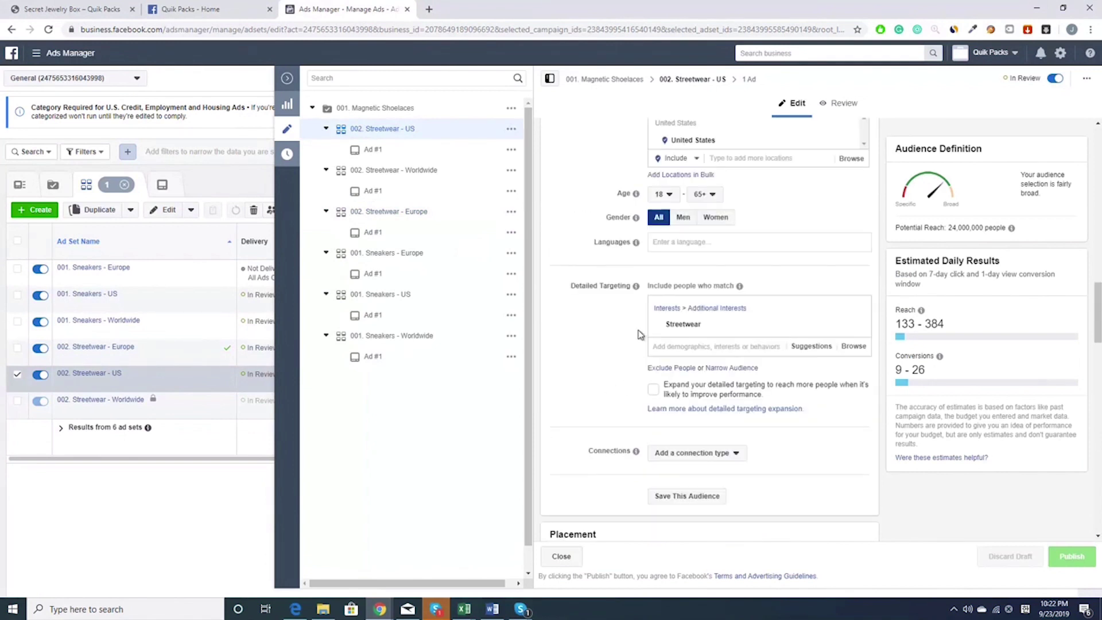
left_click(861, 325)
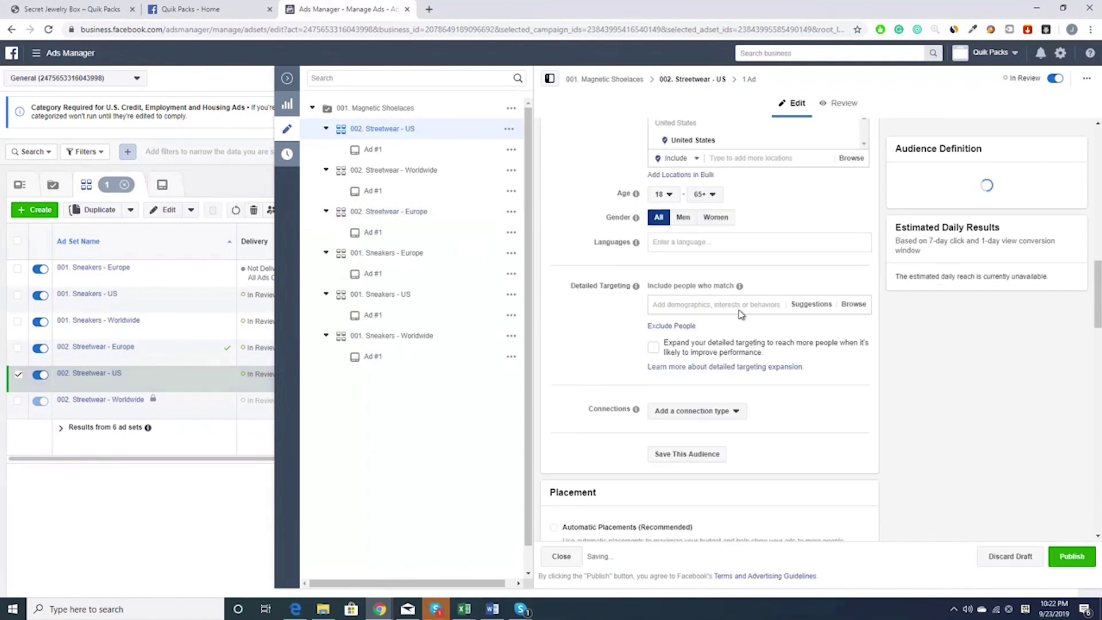
Target the 002. Streetwear - US ad set at the Tennis and Golf sports interests and publish the change.
type("tenn")
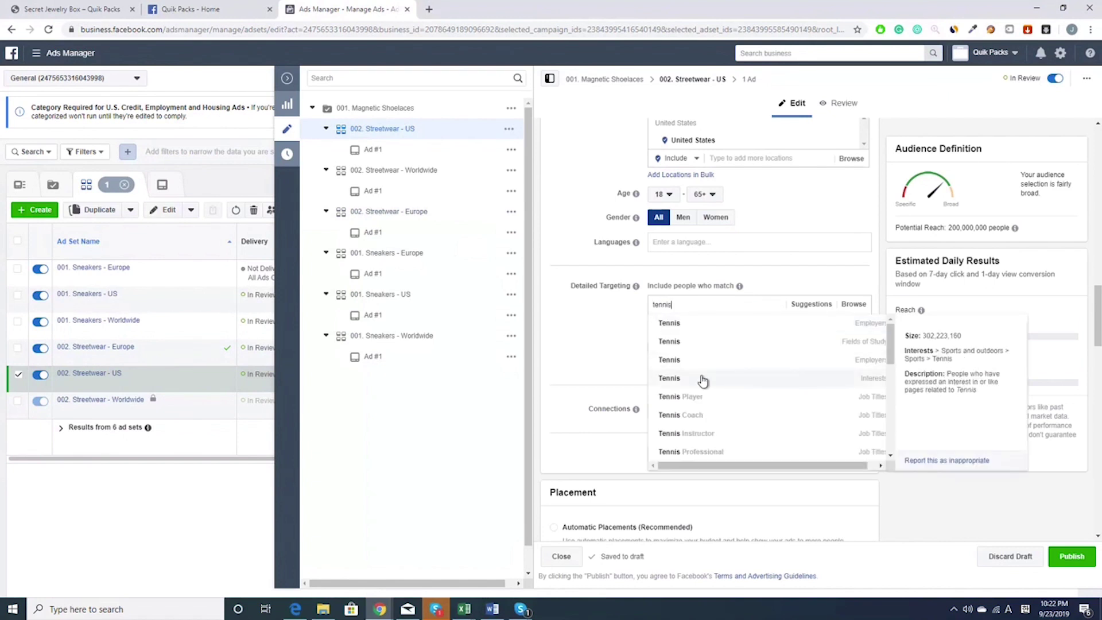
type("is")
left_click(713, 378)
type("go")
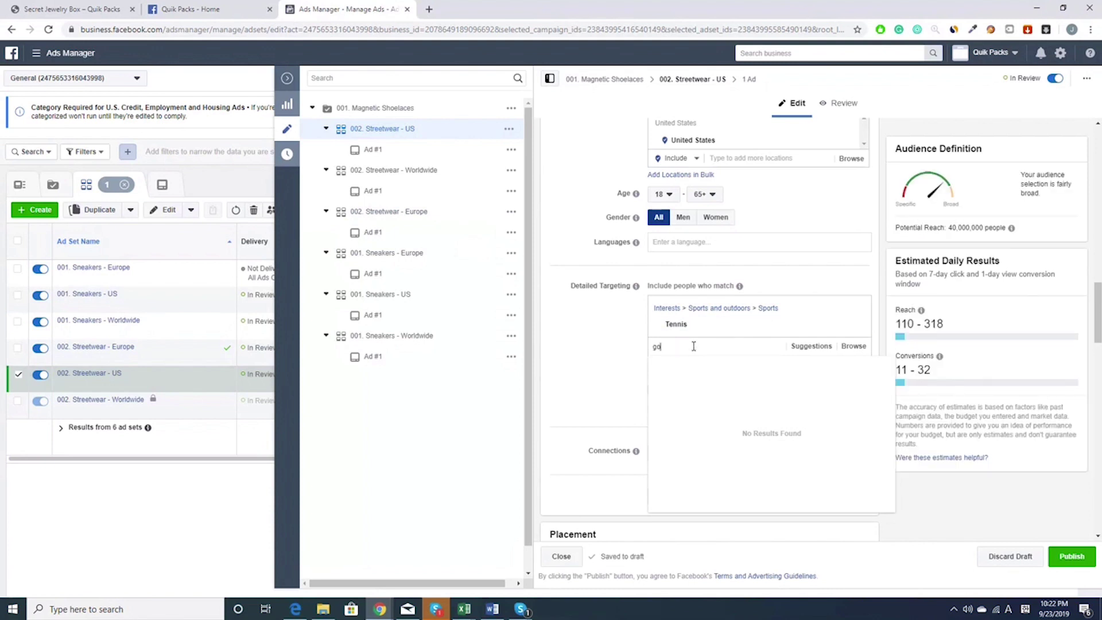
type("lf")
left_click(666, 375)
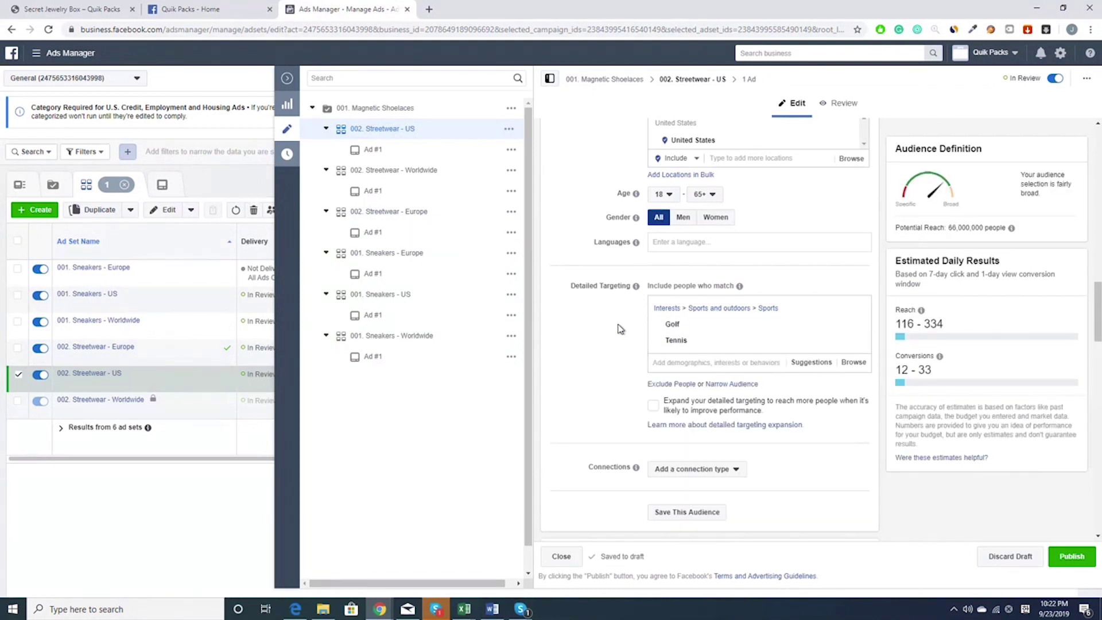
left_click(1072, 556)
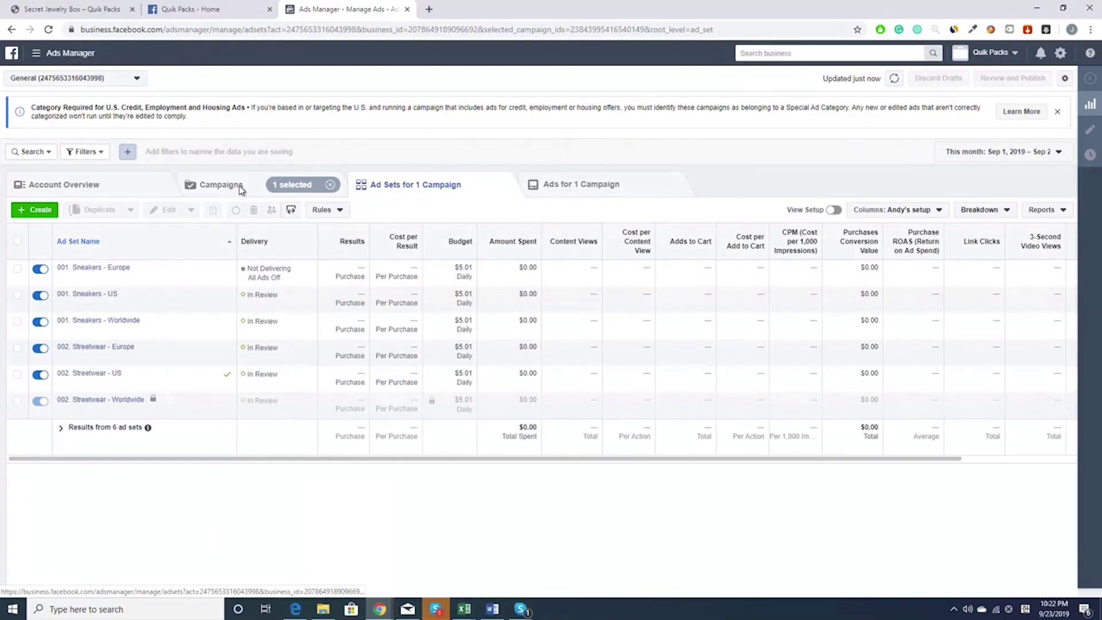
Deselect the 001. Magnetic Shoelaces campaign and open the targeting of the 001. Jewelry - Worldwide ad set in 002. Secret Jewelry Box for editing.
left_click(221, 184)
left_click(17, 268)
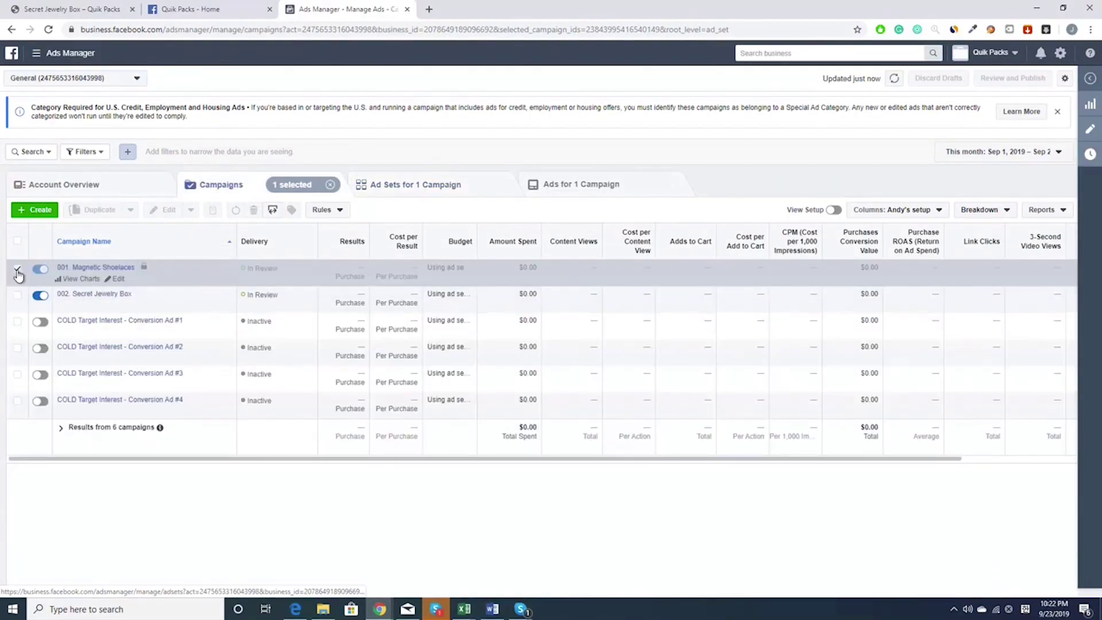
left_click(97, 294)
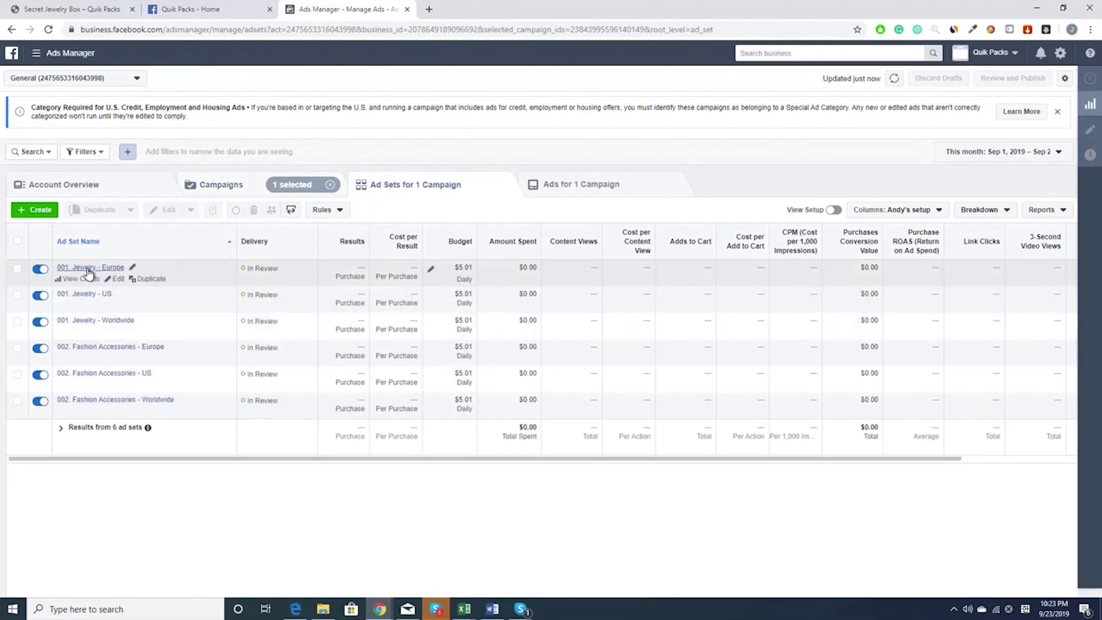
left_click(111, 321)
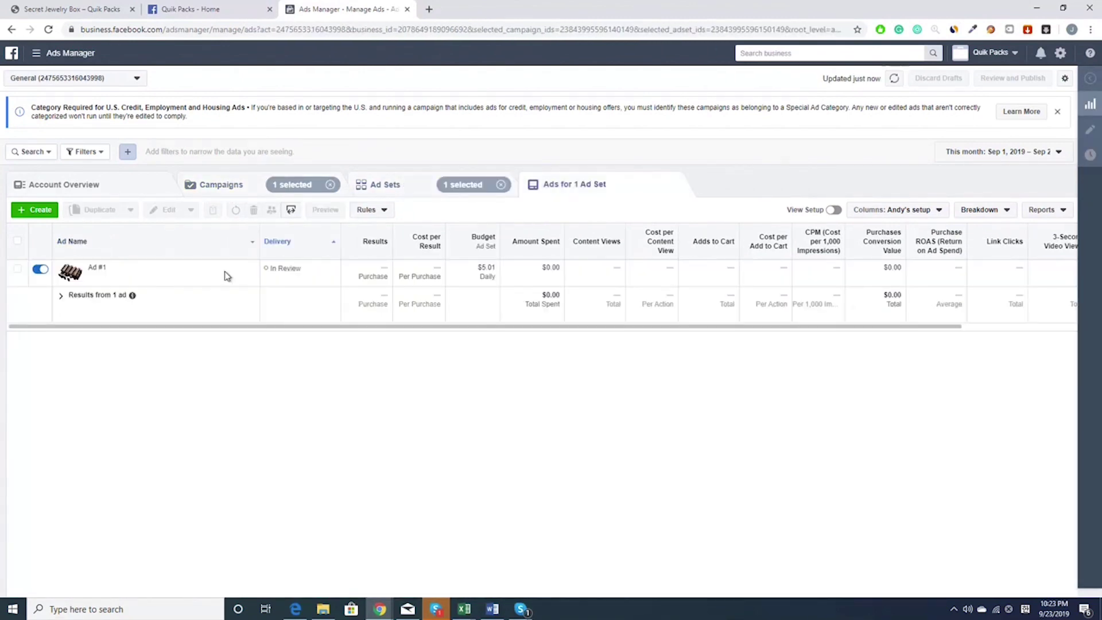
left_click(405, 188)
scroll(635, 310, "down", 10)
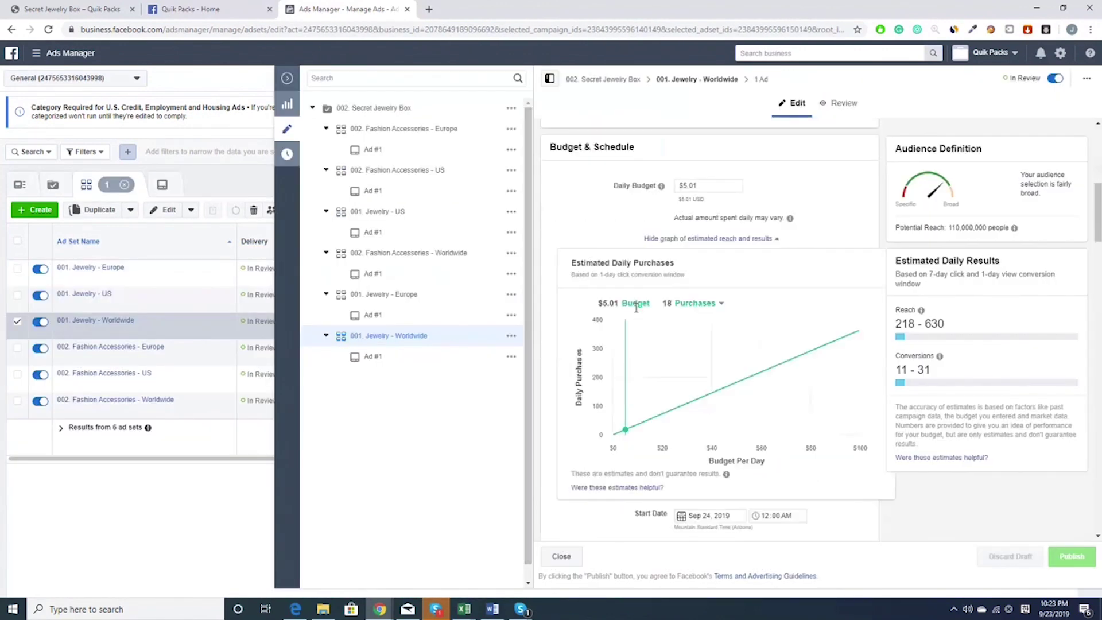
scroll(631, 321, "down", 4)
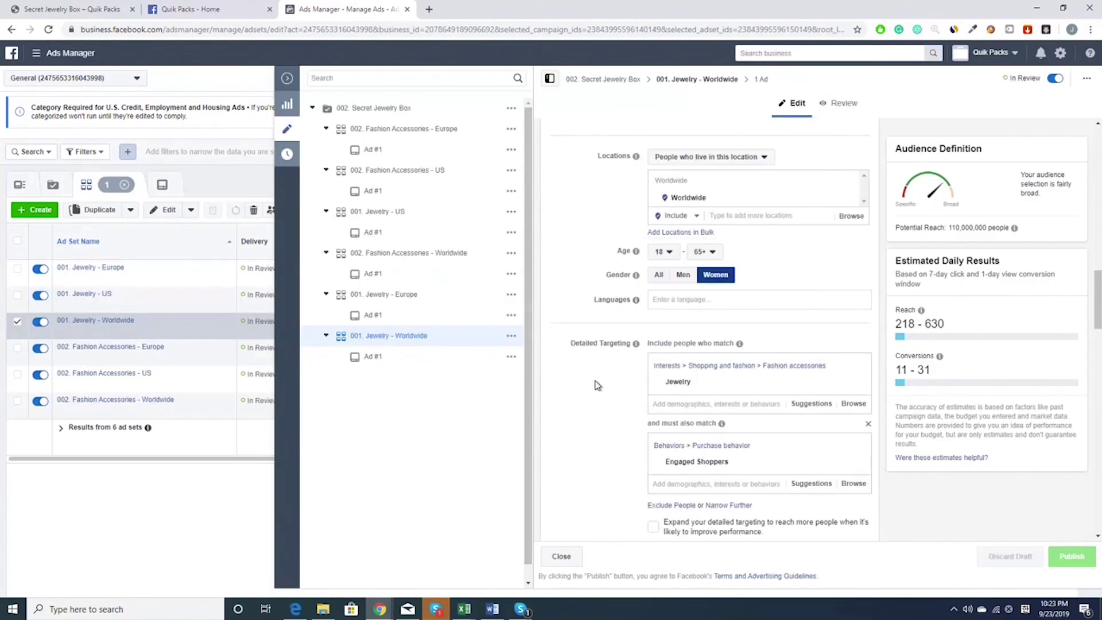
Switch to the Quik Packs Facebook page and read the text of the secret jewelry box post.
left_click(184, 10)
scroll(769, 344, "up", 10)
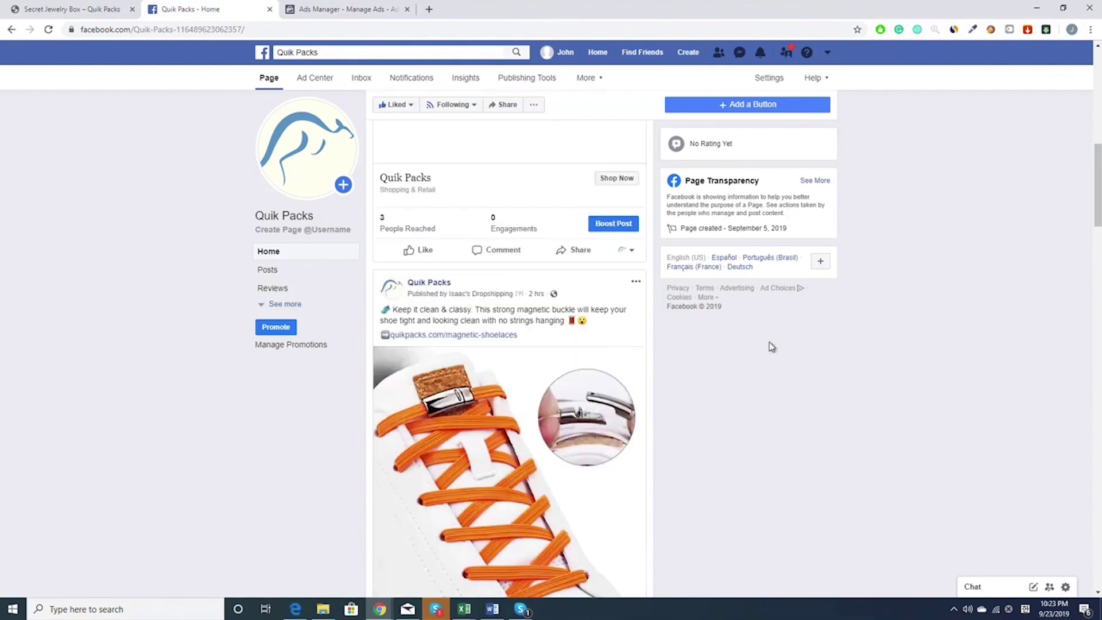
left_click_drag(545, 272, 397, 258)
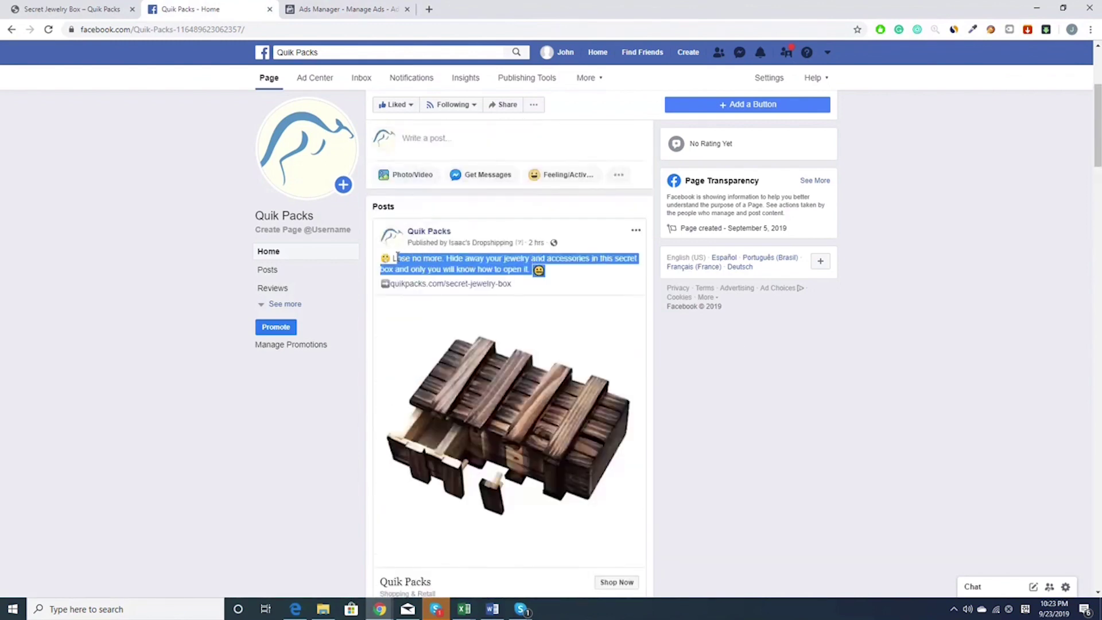
left_click(581, 279)
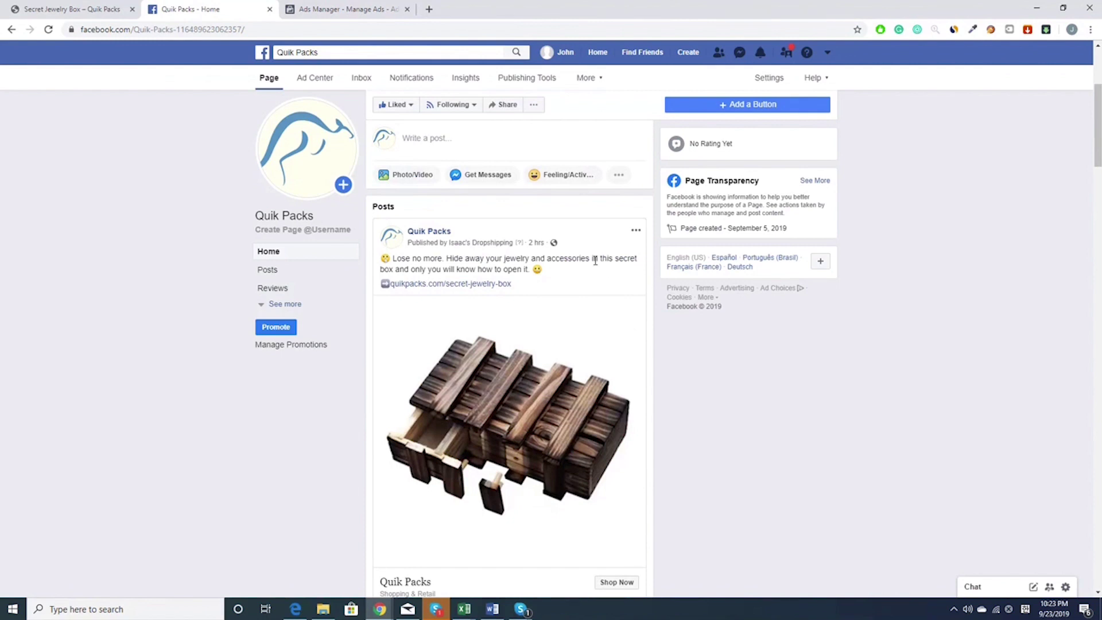
Return to Ads Manager and replace the Engaged Shoppers narrowing condition of the 001. Jewelry - Worldwide ad set with the Security interest.
left_click(310, 10)
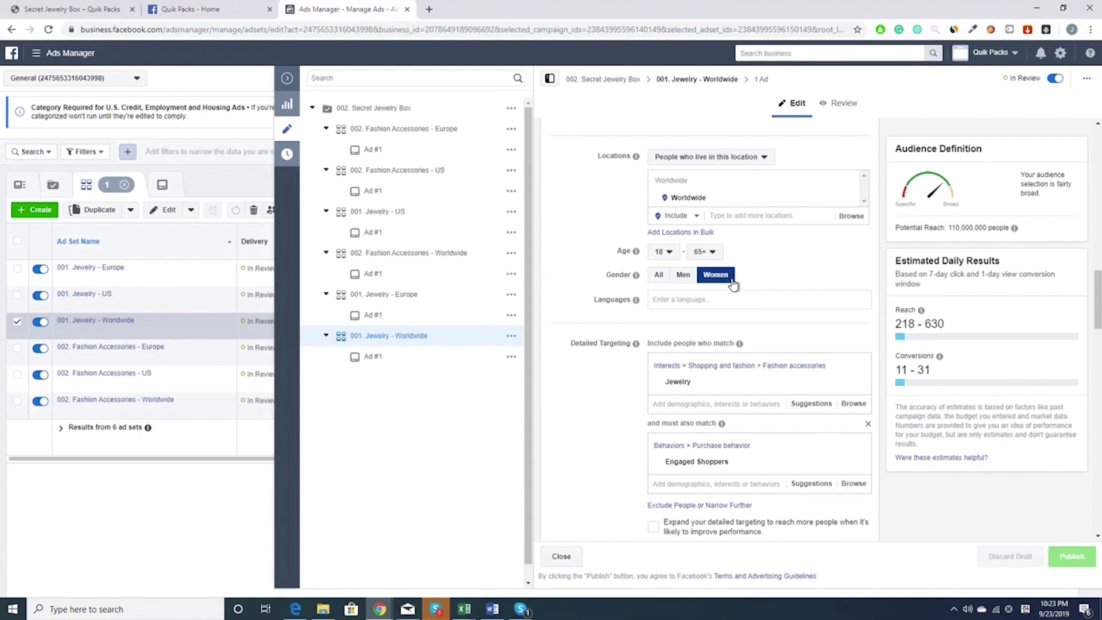
left_click(868, 423)
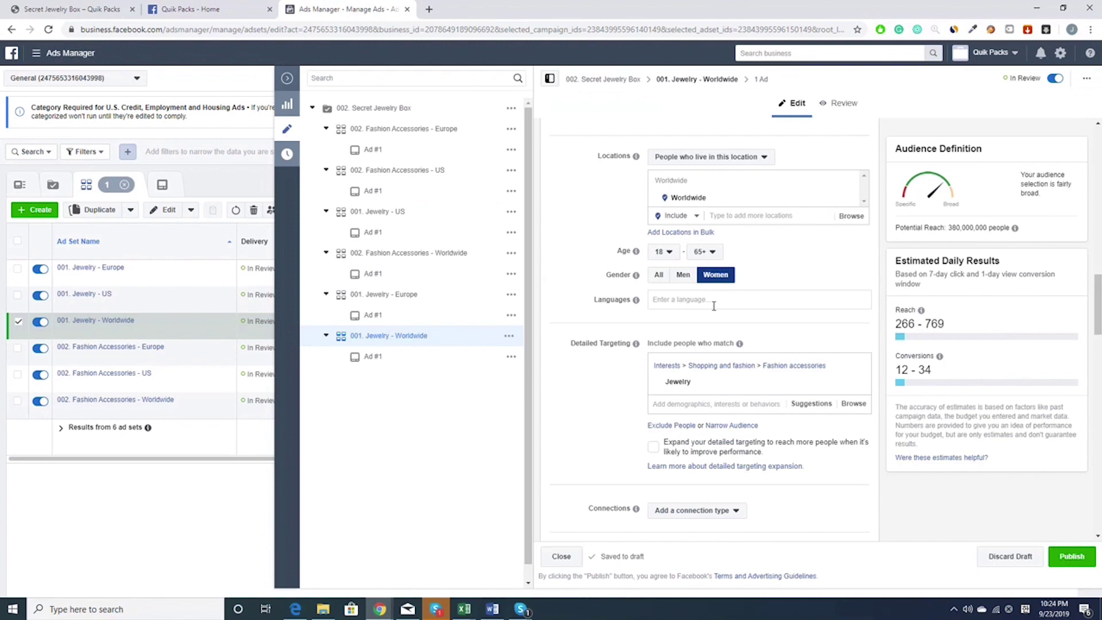
left_click(732, 425)
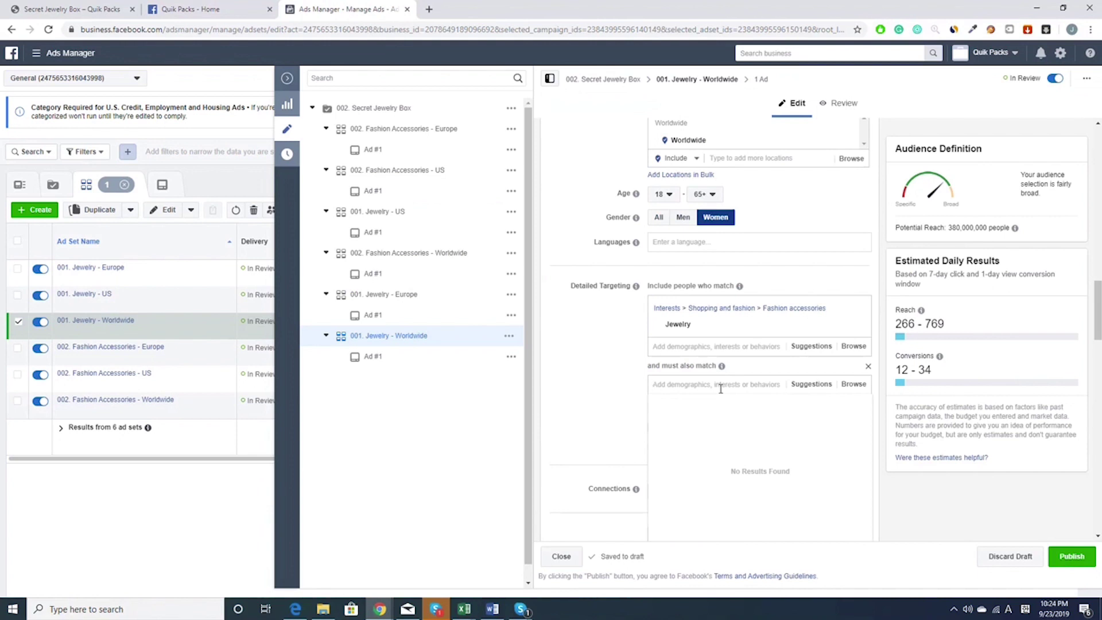
type("security")
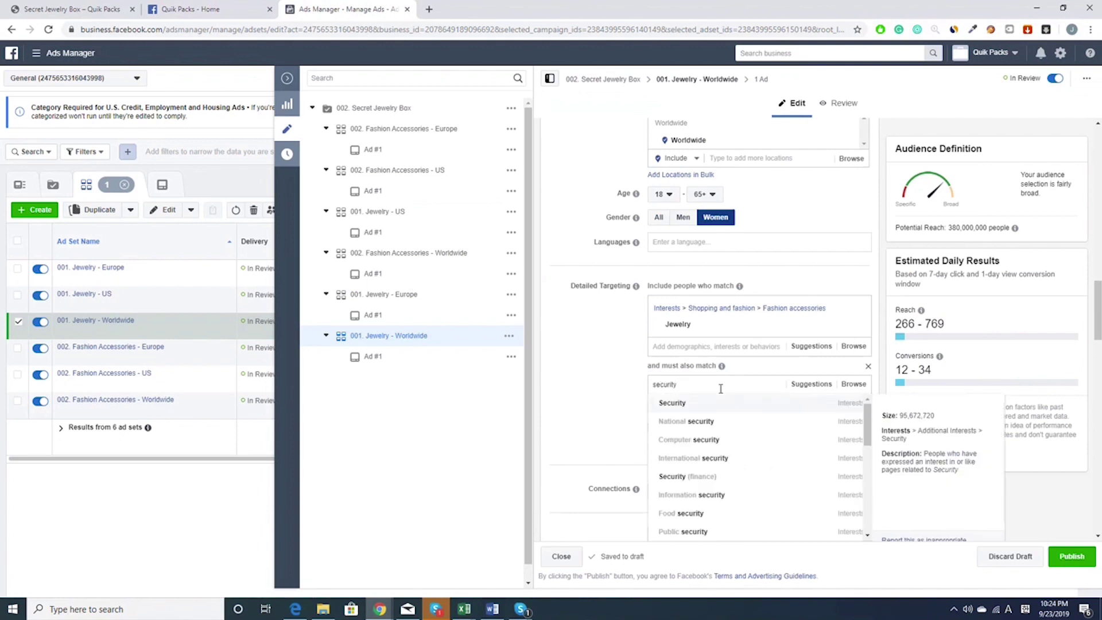
left_click(662, 404)
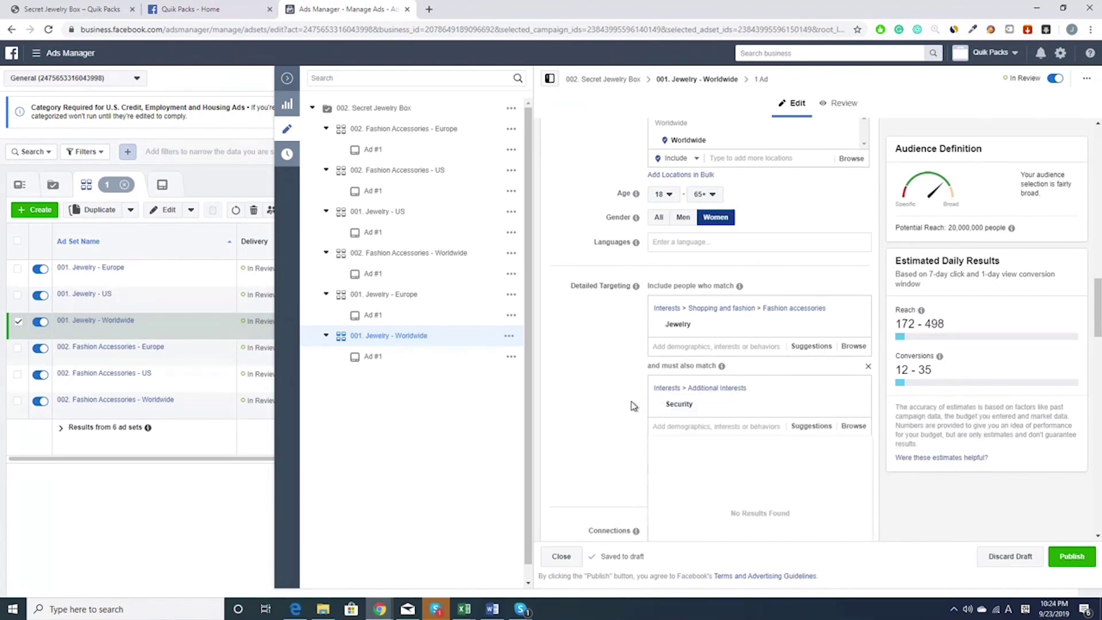
Replace the Security interest in the narrowing condition of the 001. Jewelry - Worldwide ad set with Home security.
mouse_move(746, 411)
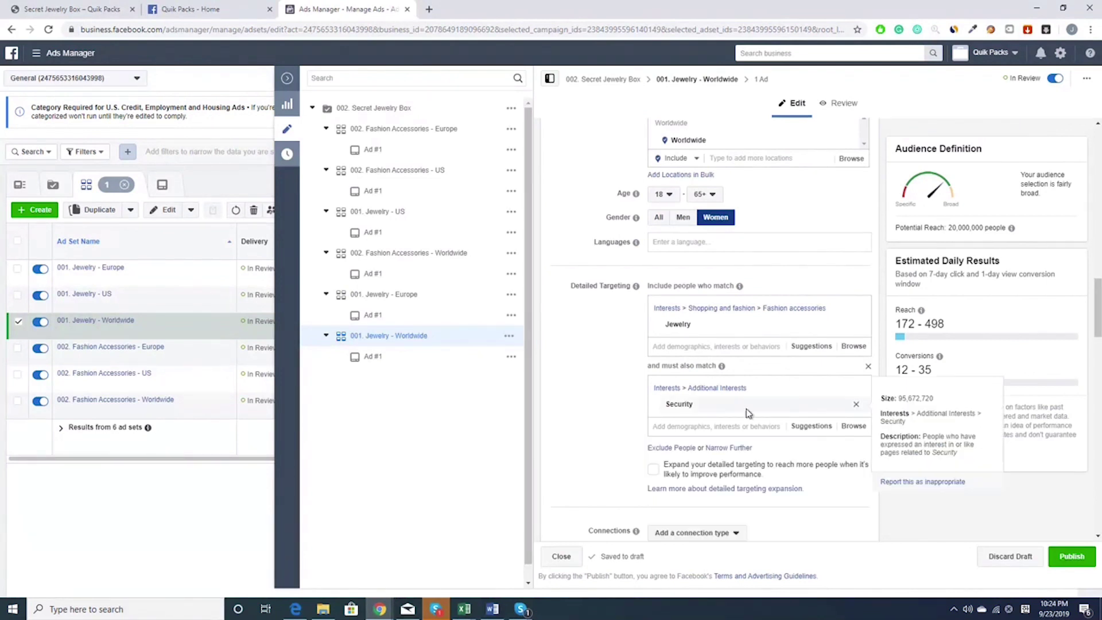
left_click(856, 404)
left_click(695, 387)
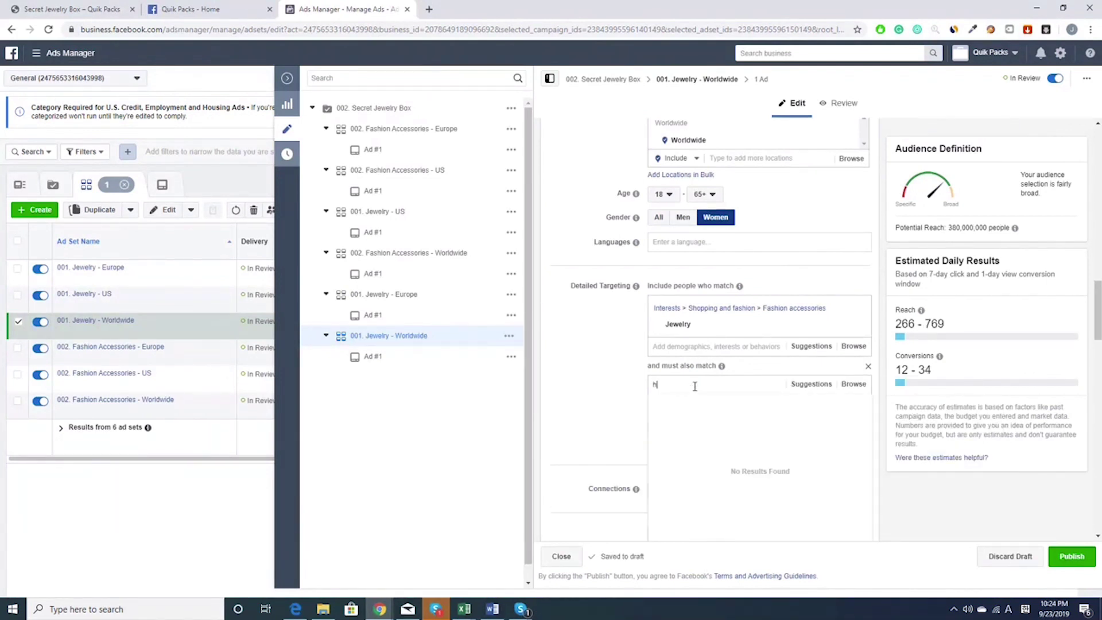
type("home security")
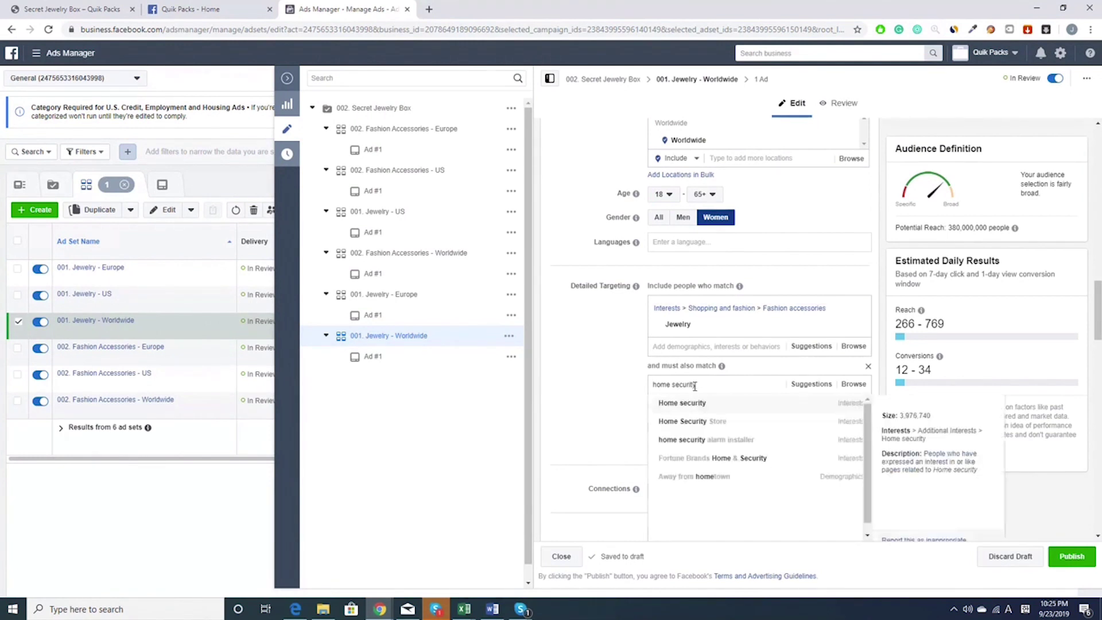
left_click(692, 405)
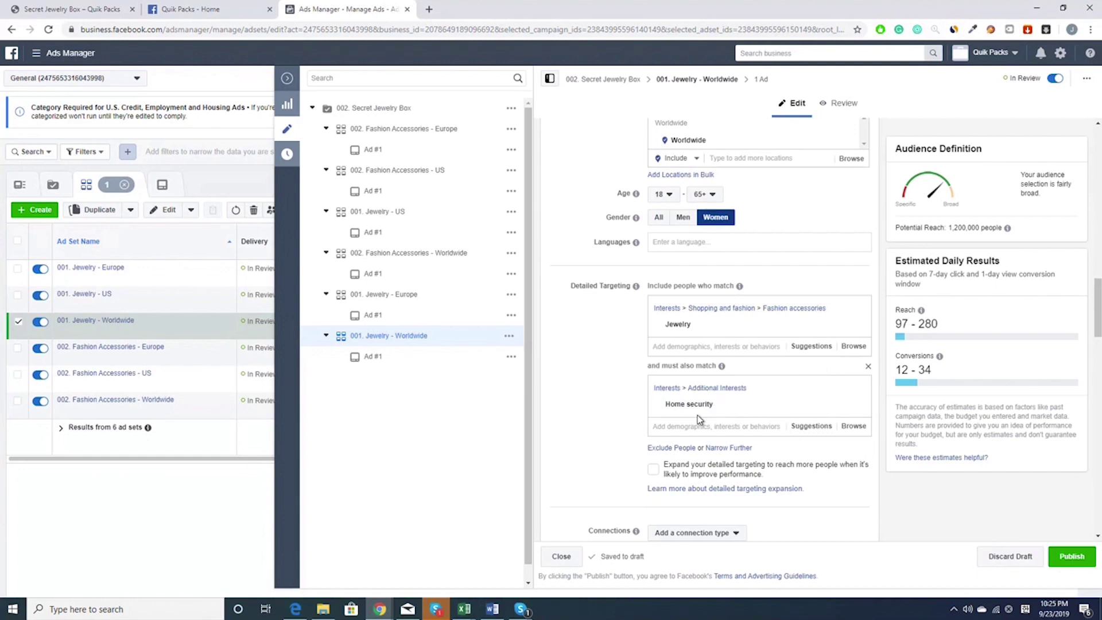
Remove the narrowing condition from the detailed targeting and add the Home security interest alongside Jewelry.
left_click(868, 368)
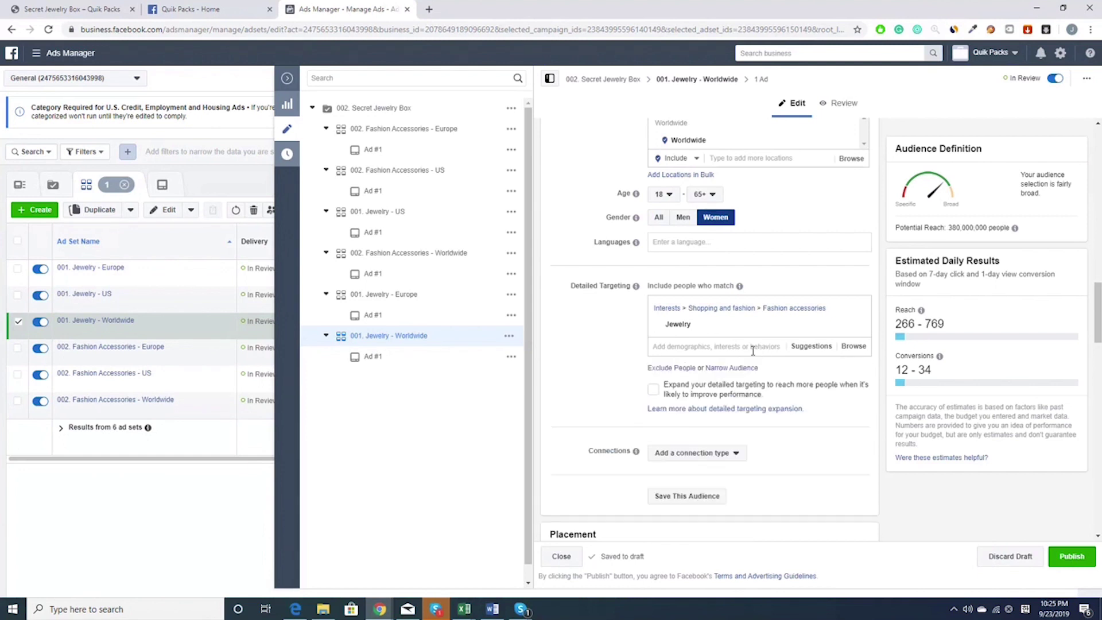
left_click(684, 350)
type("home s")
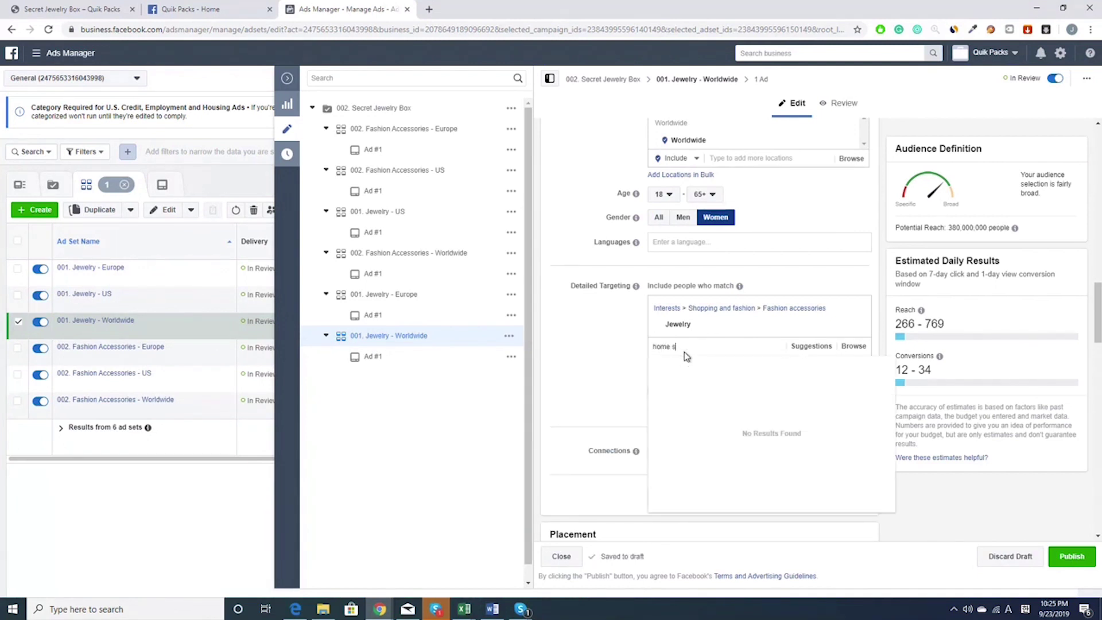
type("ecurity")
left_click(657, 370)
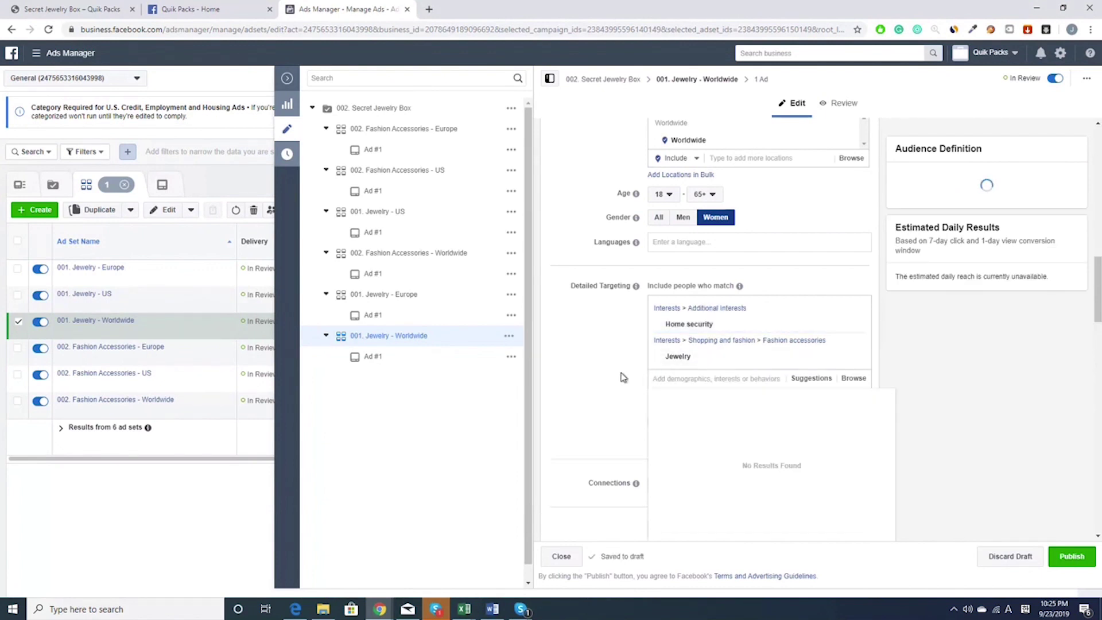
Remove the Home security interest from the 001. Jewelry - Worldwide ad set and publish the ad set.
mouse_move(851, 359)
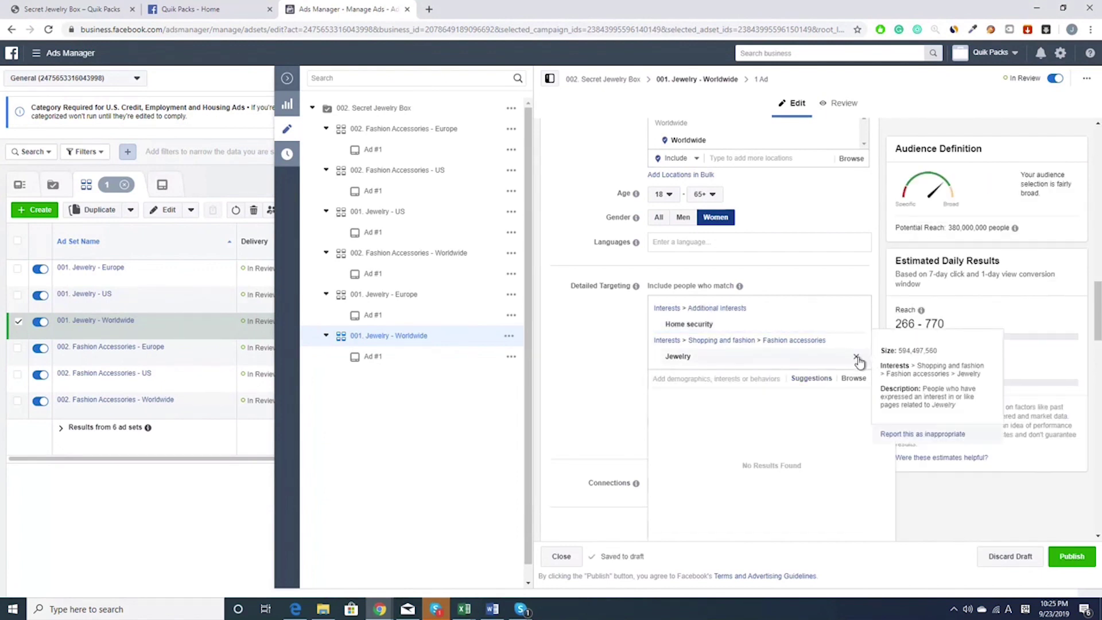
left_click(856, 325)
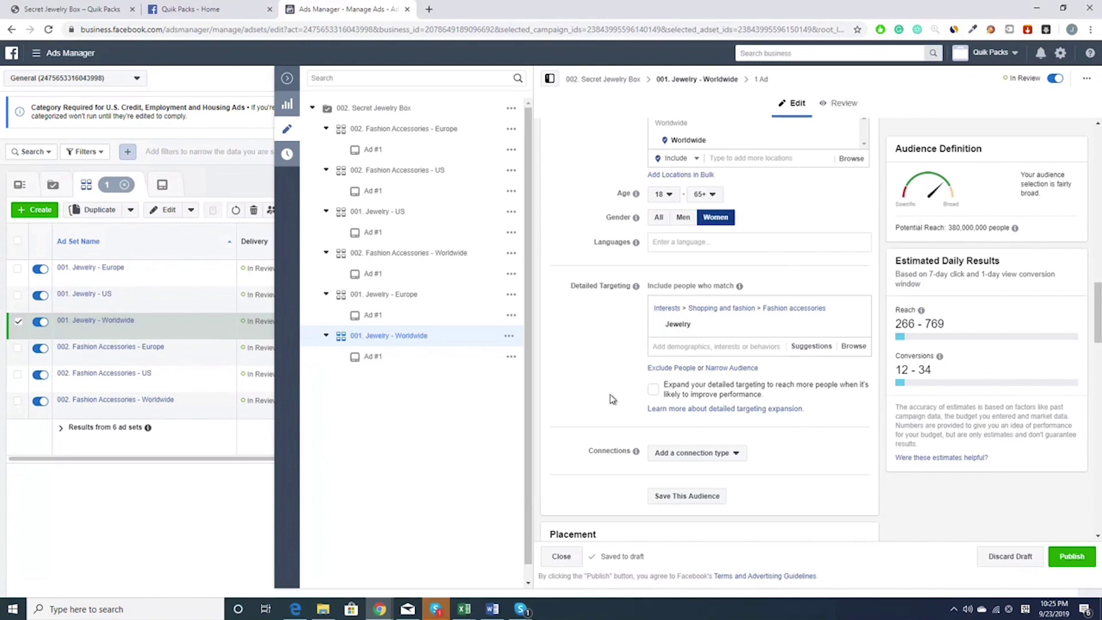
left_click(1080, 564)
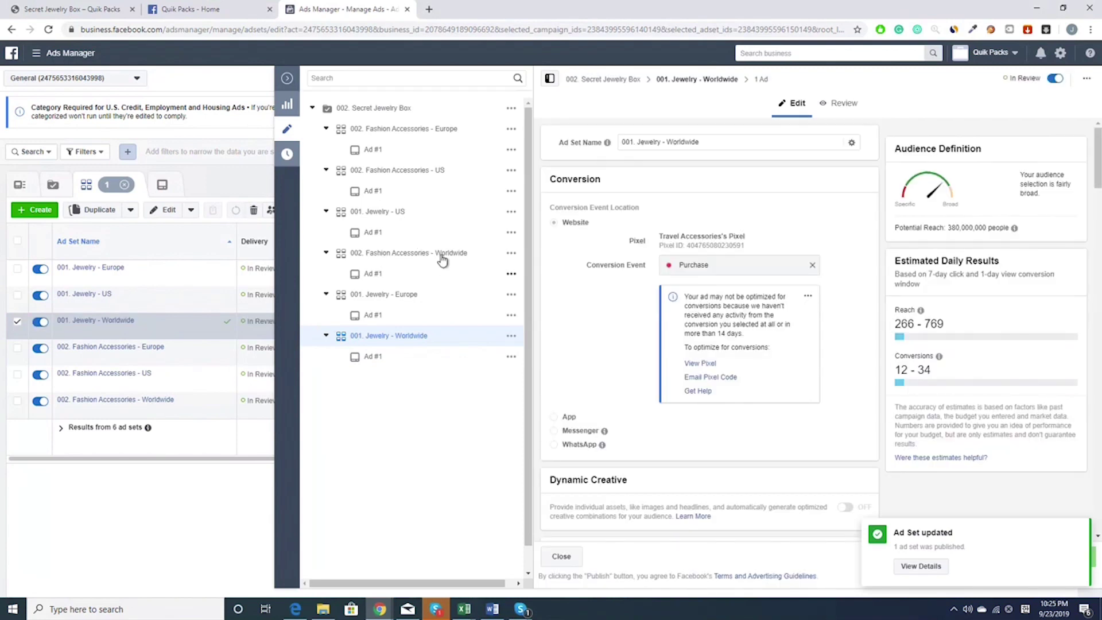
Open the 002. Fashion Accessories - Worldwide ad set and rename it to 002. Home Security - Worldwide.
scroll(649, 321, "down", 2)
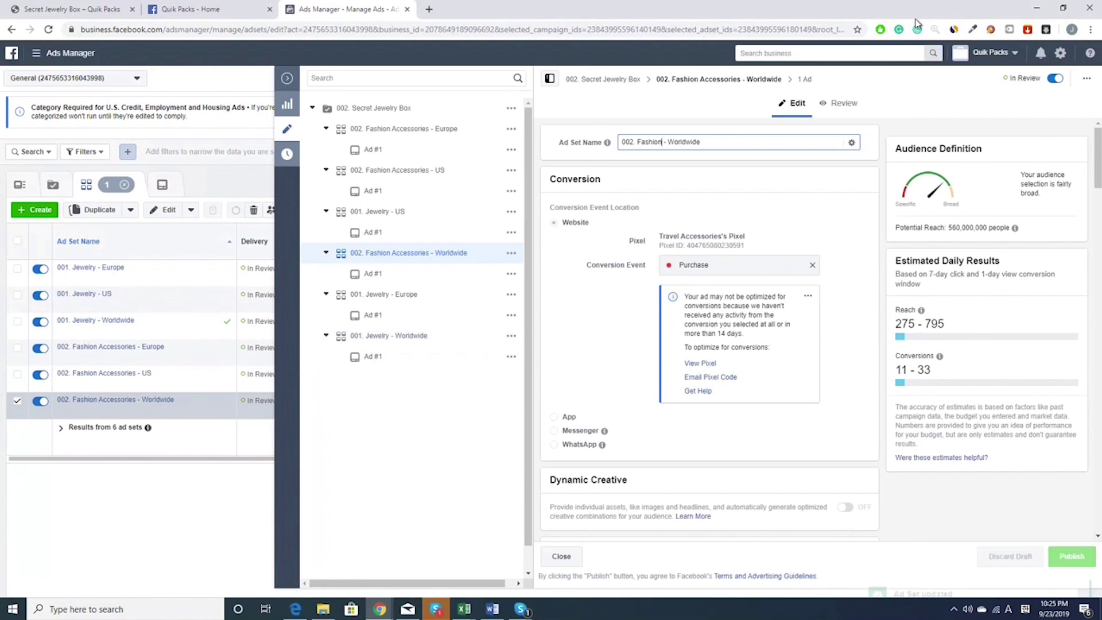
key("BackSpace")
key("BackSpace")
key("BackSpace")
key("BackSpace")
key("BackSpace")
key("BackSpace")
key("BackSpace")
type("Home")
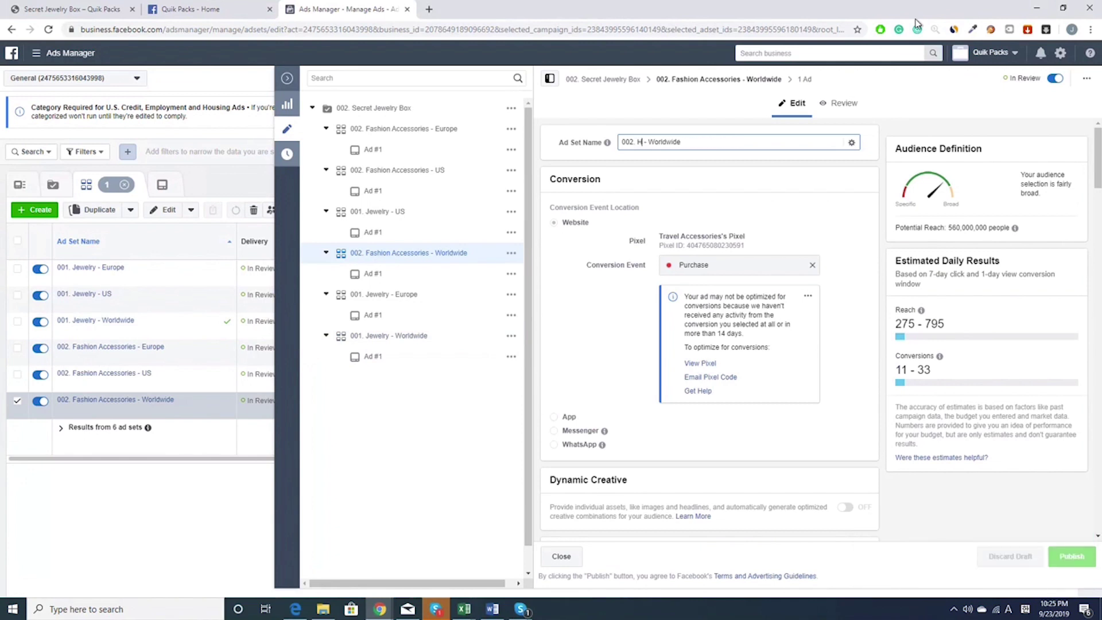
type(" Security")
left_click(787, 176)
Replace the Fashion accessories interest of the 002. Home Security - Worldwide ad set with Home security and publish the change.
scroll(787, 177, "down", 10)
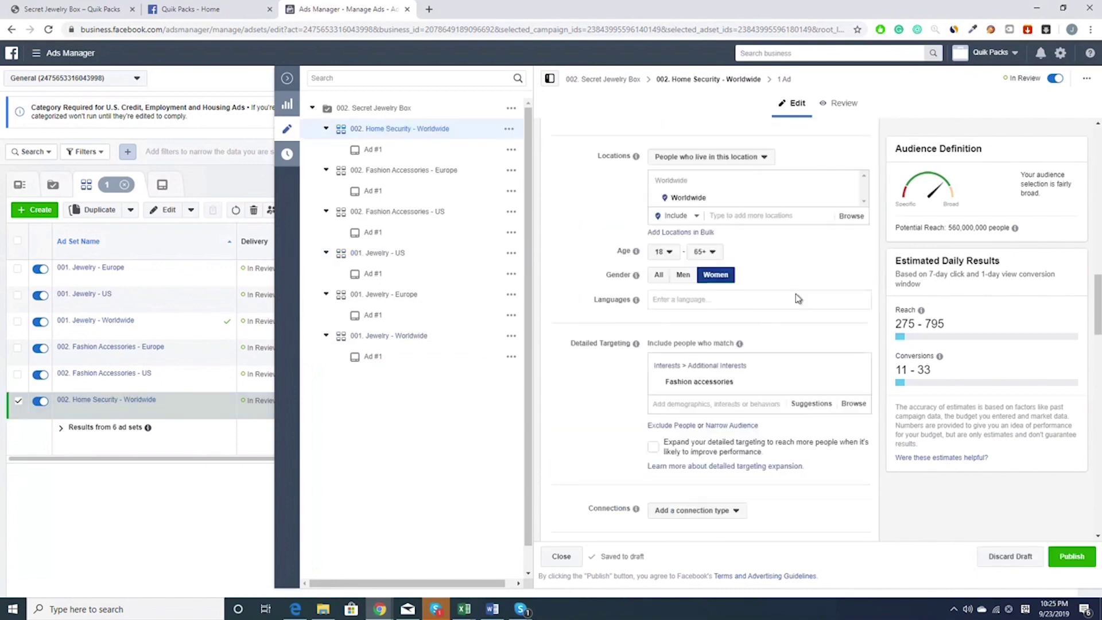
scroll(795, 298, "down", 1)
left_click(860, 328)
left_click(742, 303)
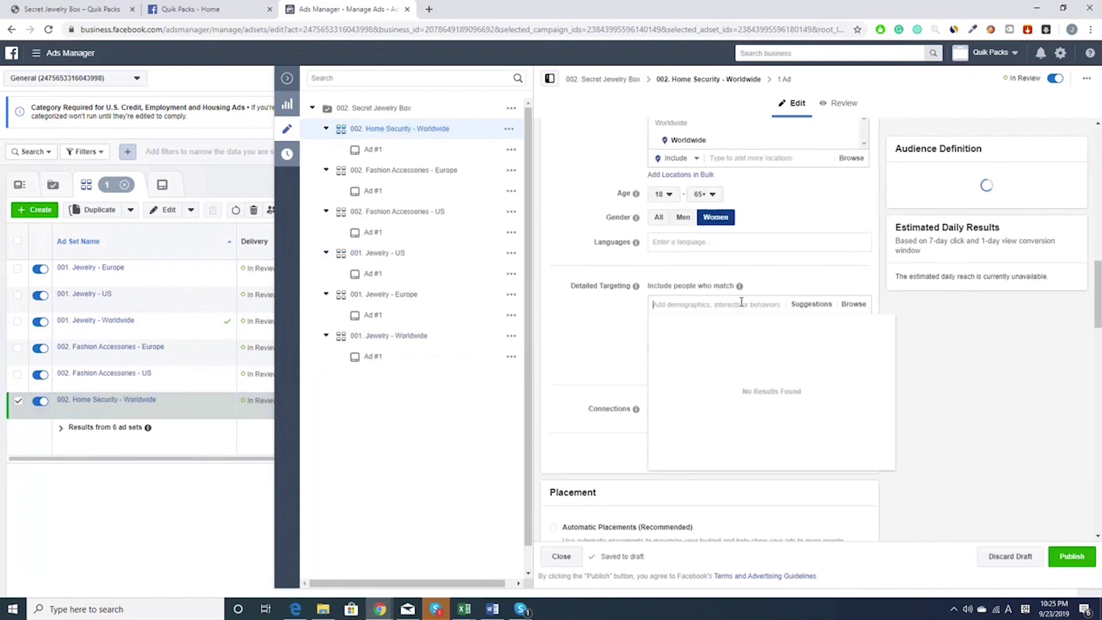
type("home")
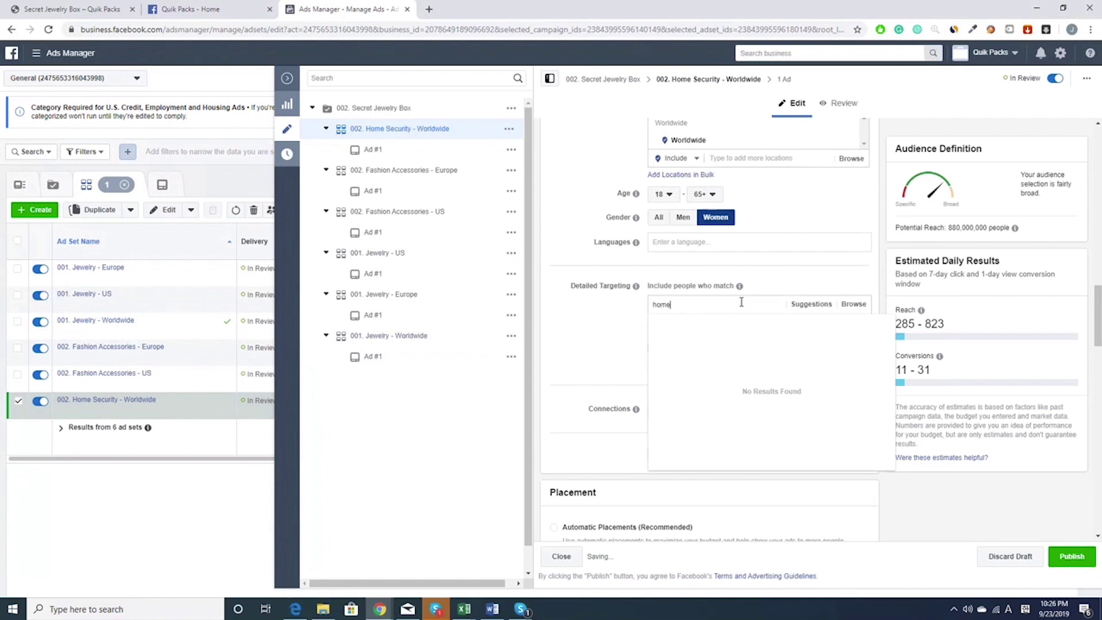
type(" security")
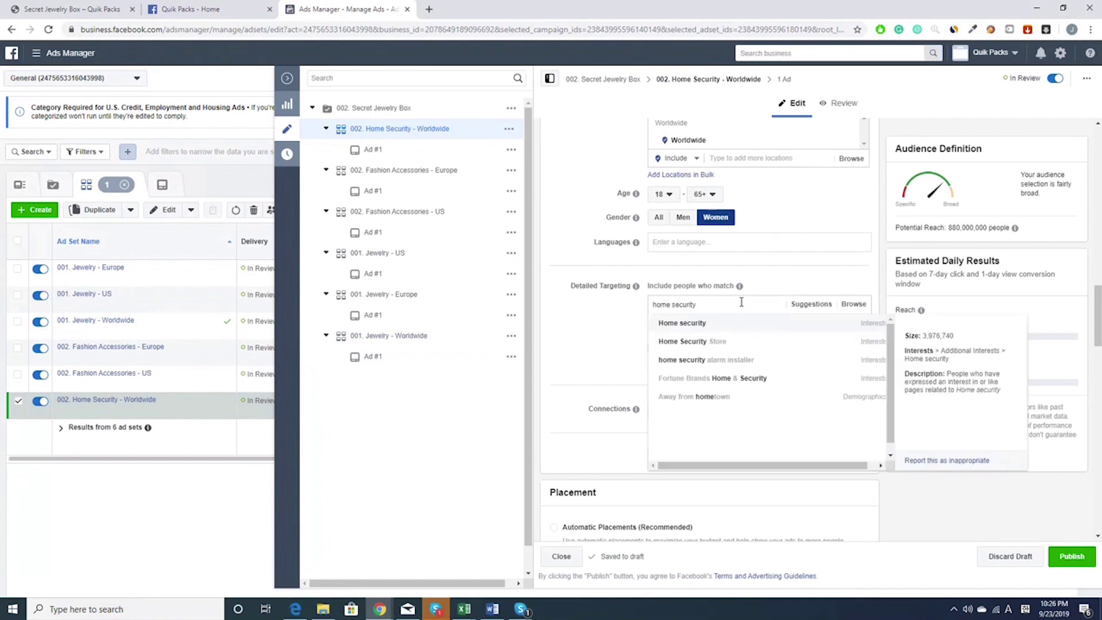
left_click(727, 325)
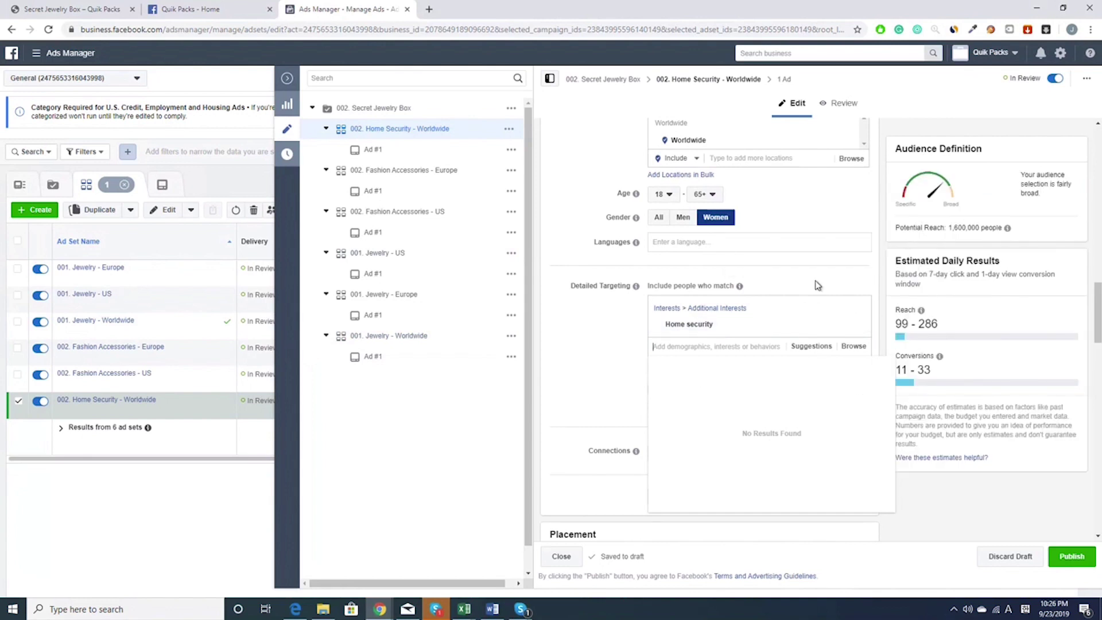
left_click(597, 351)
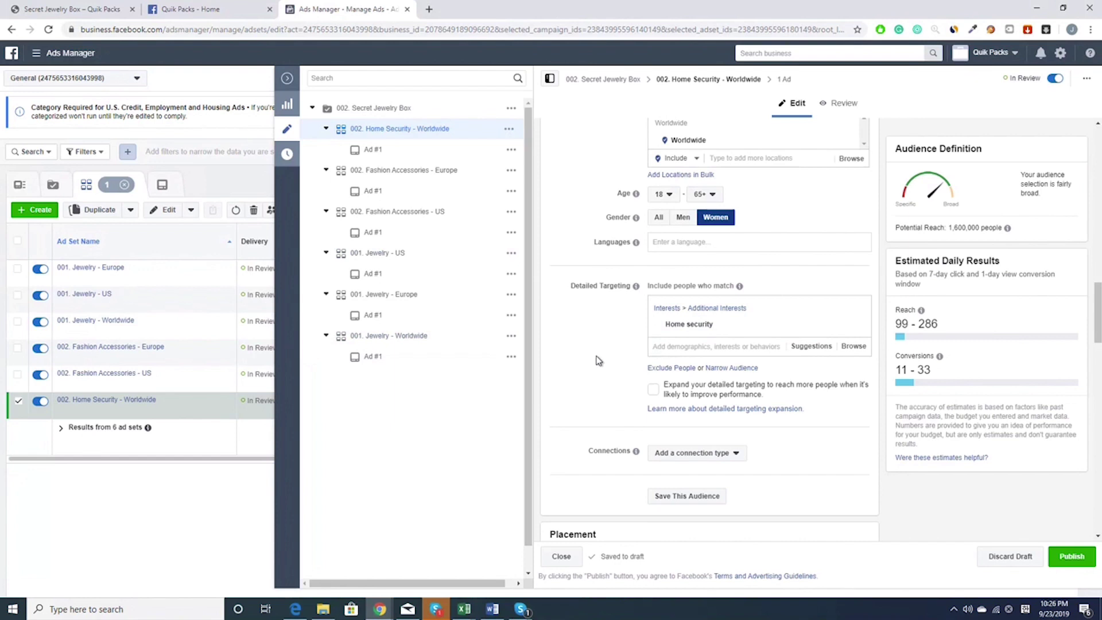
left_click(1071, 557)
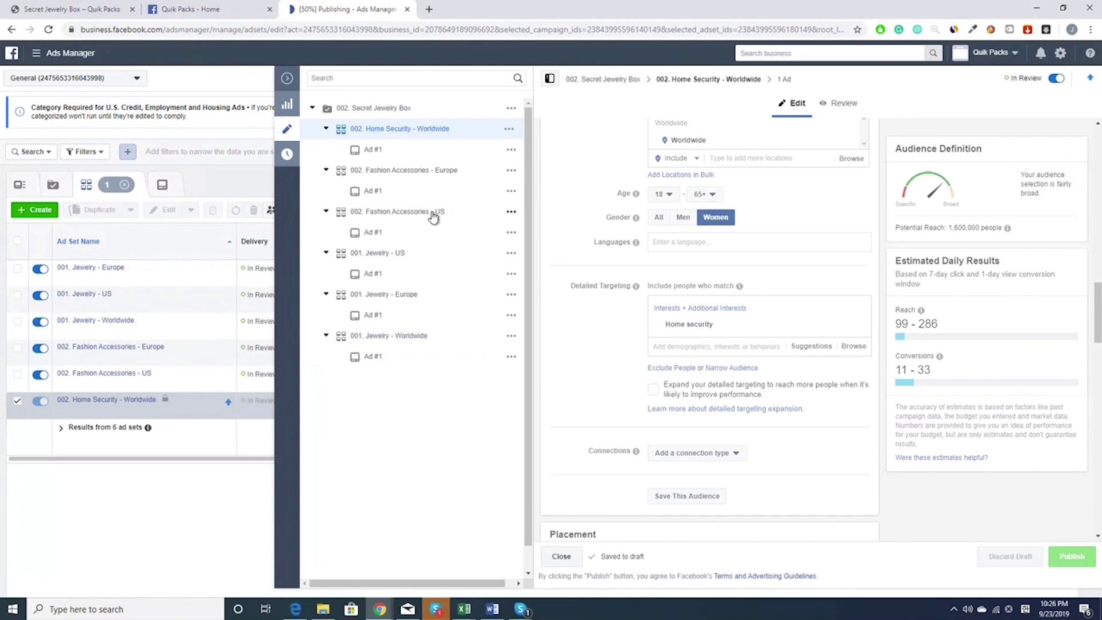
Select the 002. Fashion Accessories ad sets for US and Europe together and replace their Fashion accessories interest with Home security.
left_click(434, 217)
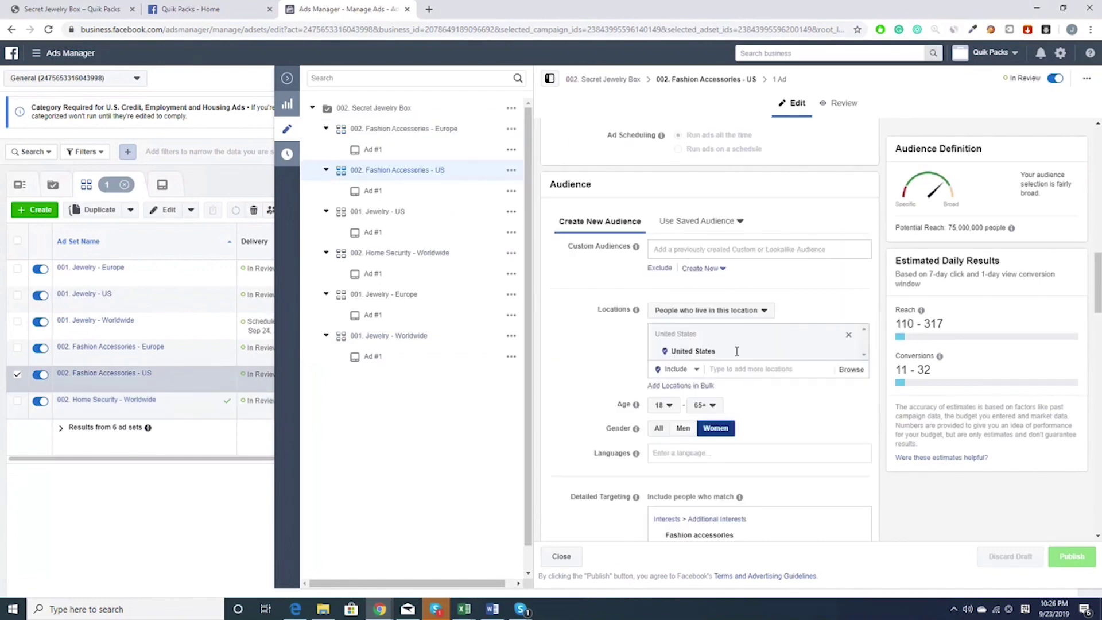
scroll(736, 351, "down", 3)
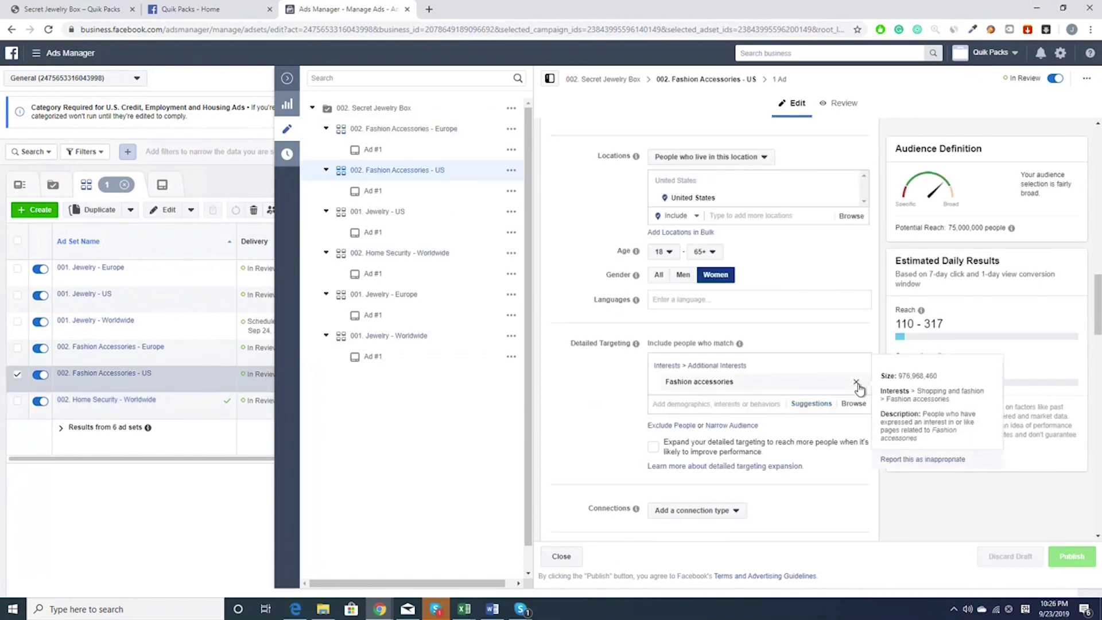
left_click(455, 135)
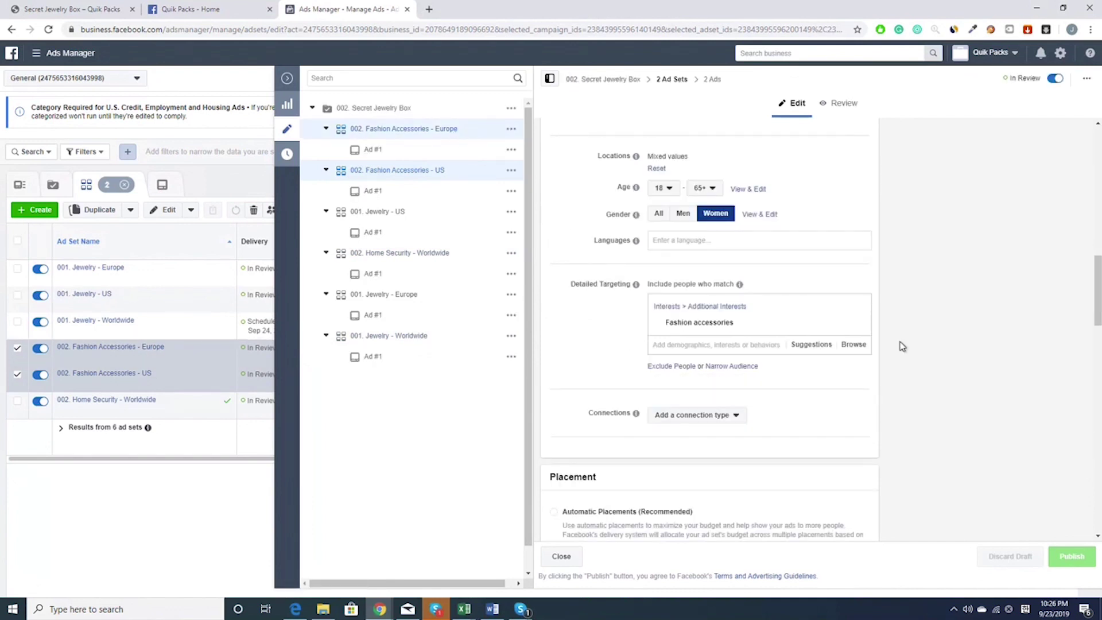
left_click(800, 332)
left_click(730, 304)
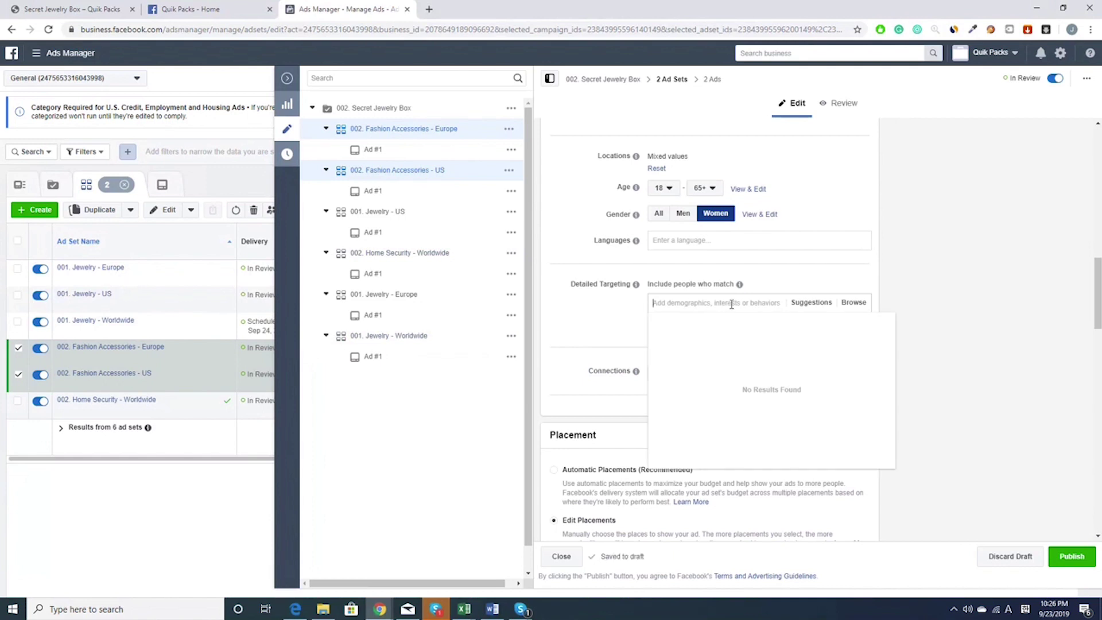
type("home security")
left_click(723, 320)
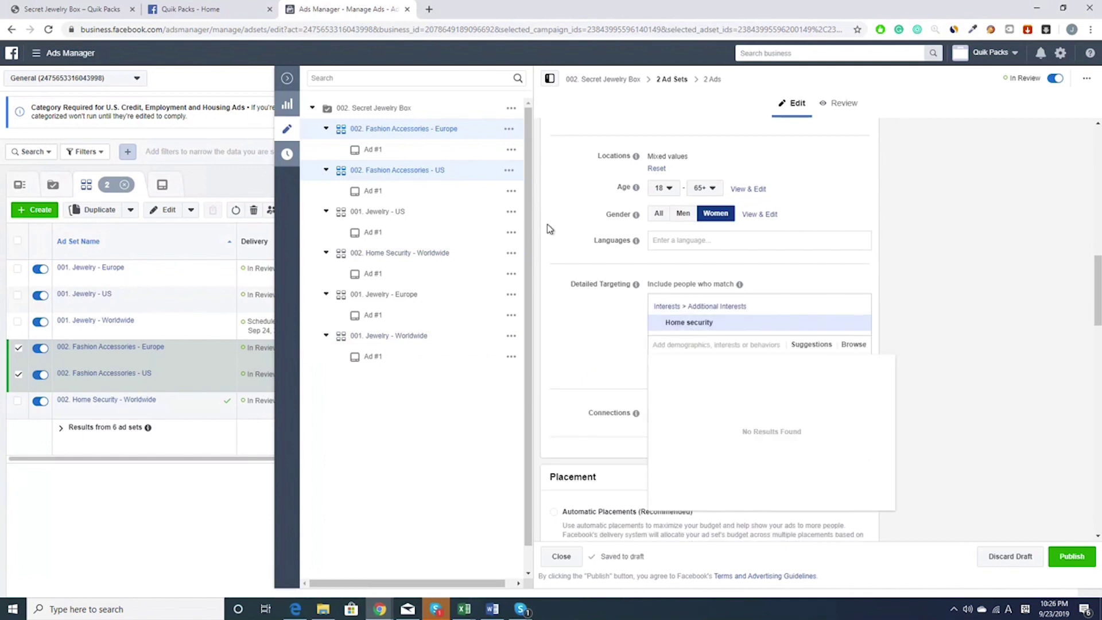
Check the audience size of the 002. Fashion Accessories - US ad set and add the suggested Security alarm interest to the Europe ad set.
left_click(407, 177)
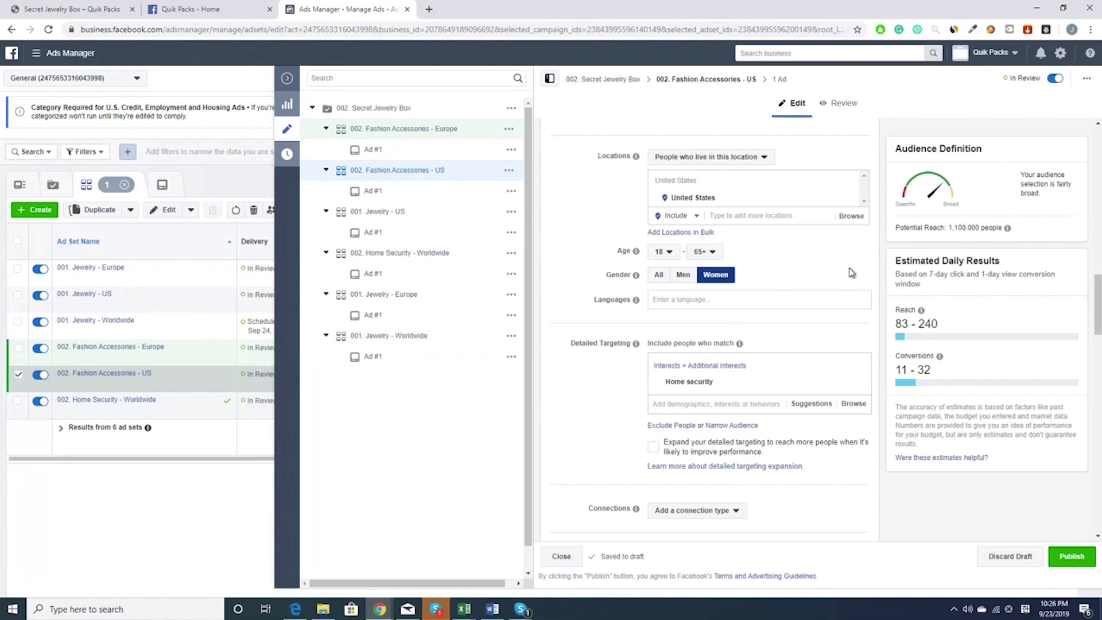
left_click(423, 132)
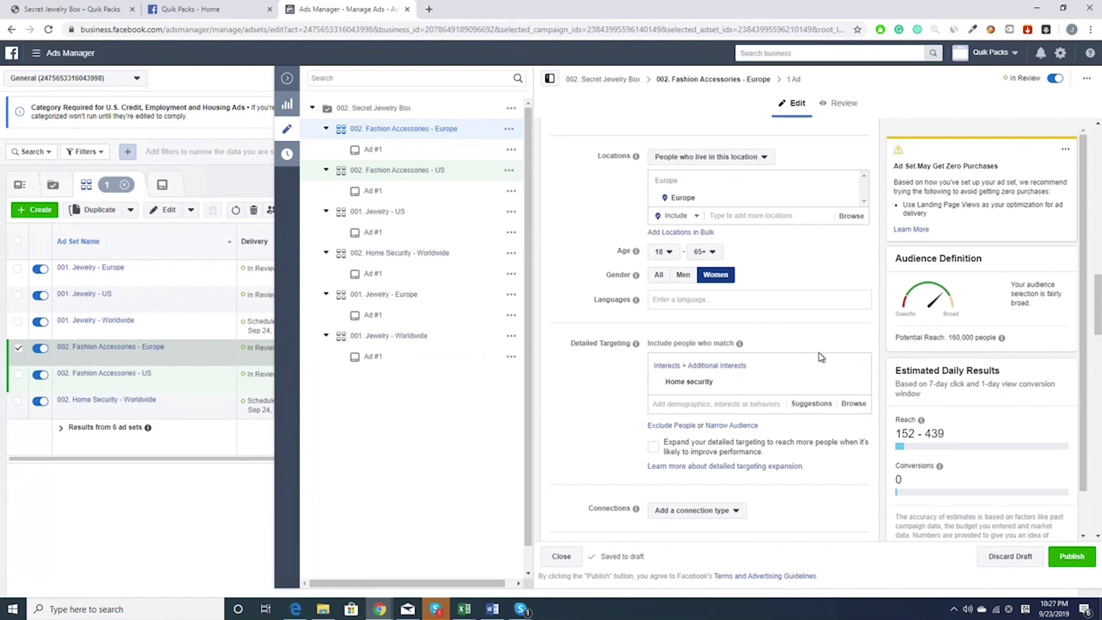
scroll(821, 348, "down", 1)
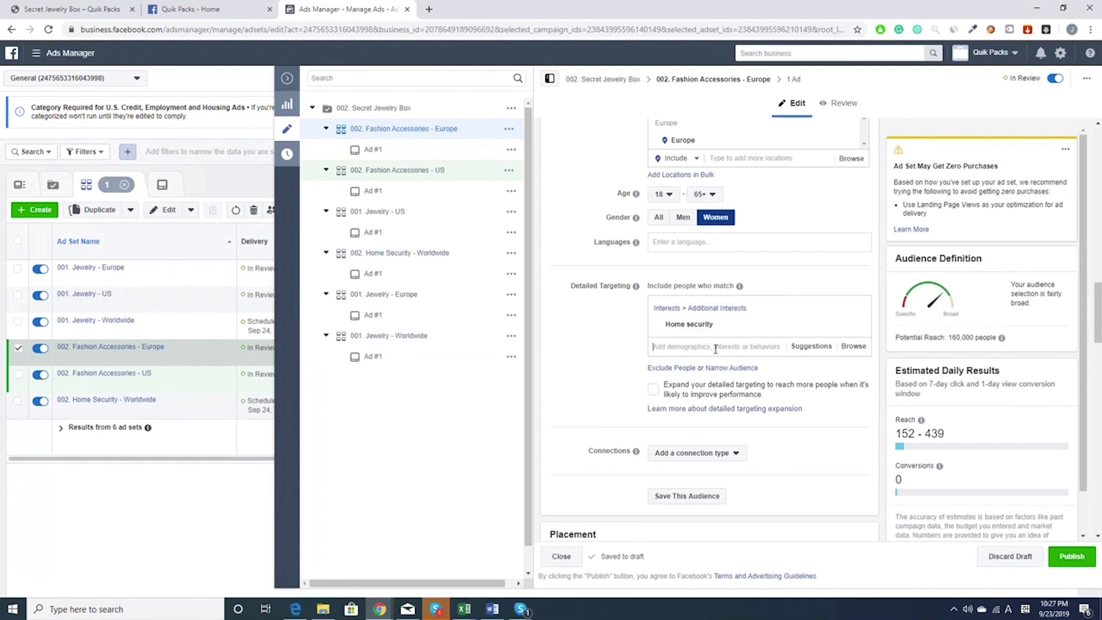
left_click(798, 347)
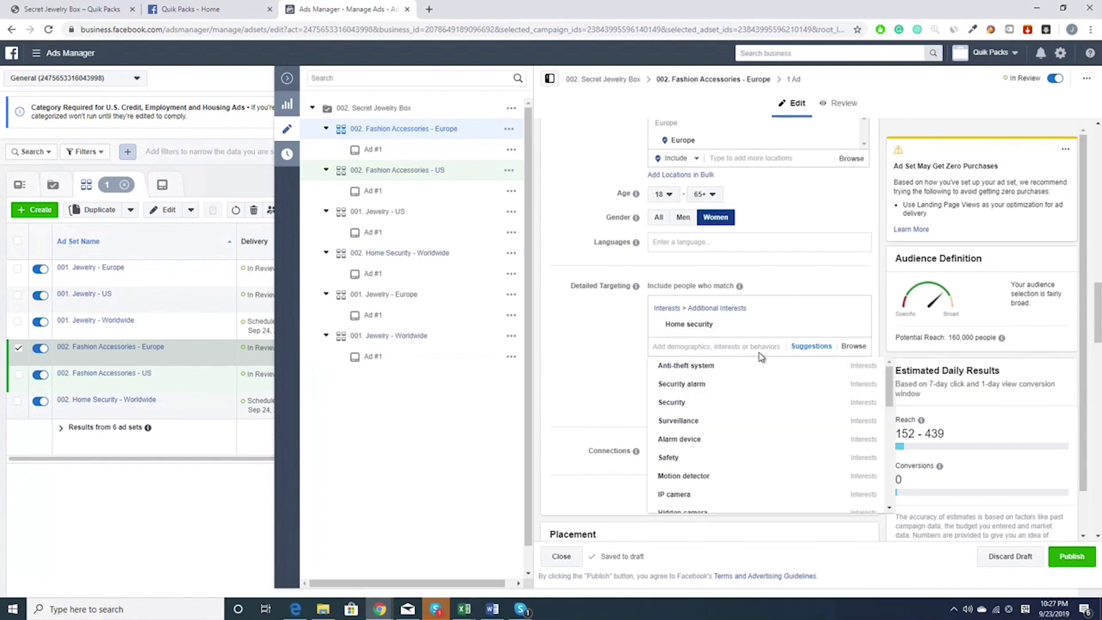
mouse_move(732, 383)
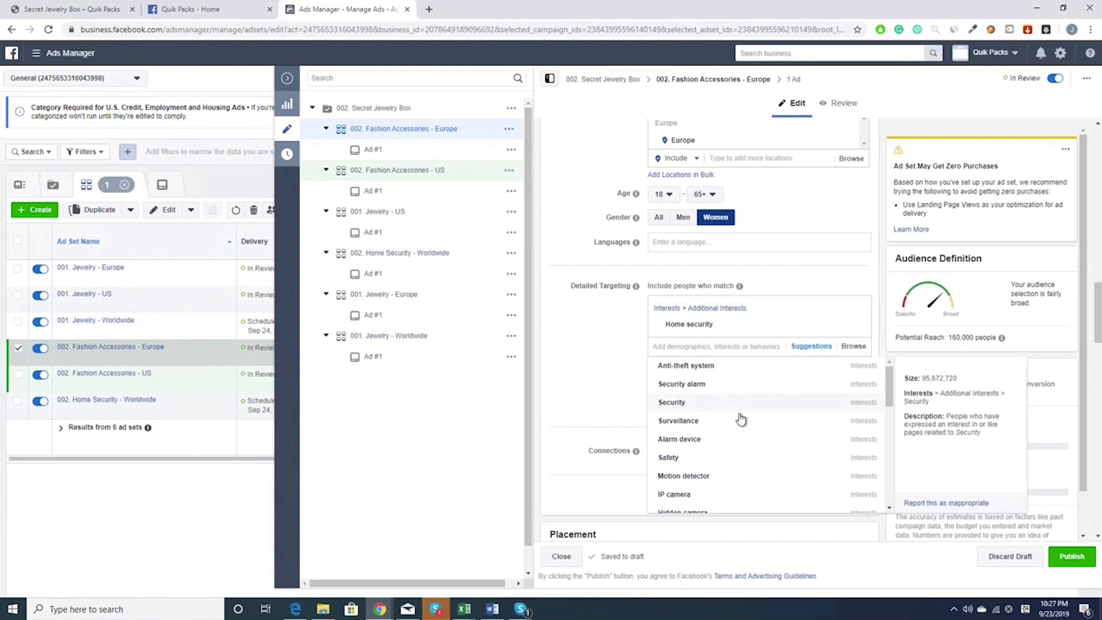
mouse_move(744, 466)
scroll(694, 423, "down", 1)
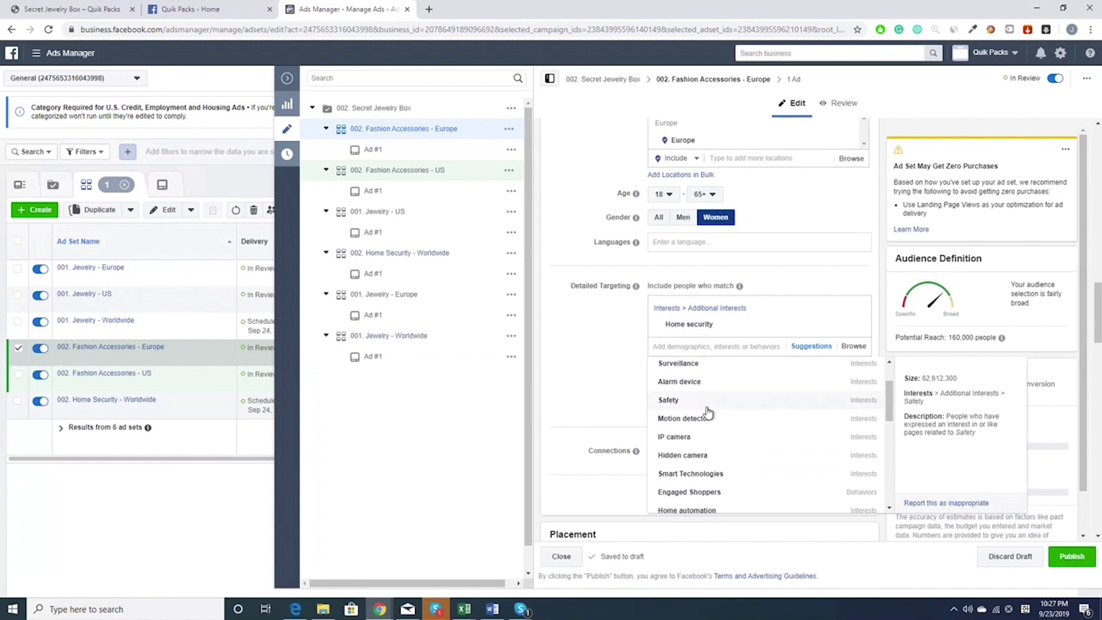
scroll(724, 411, "up", 1)
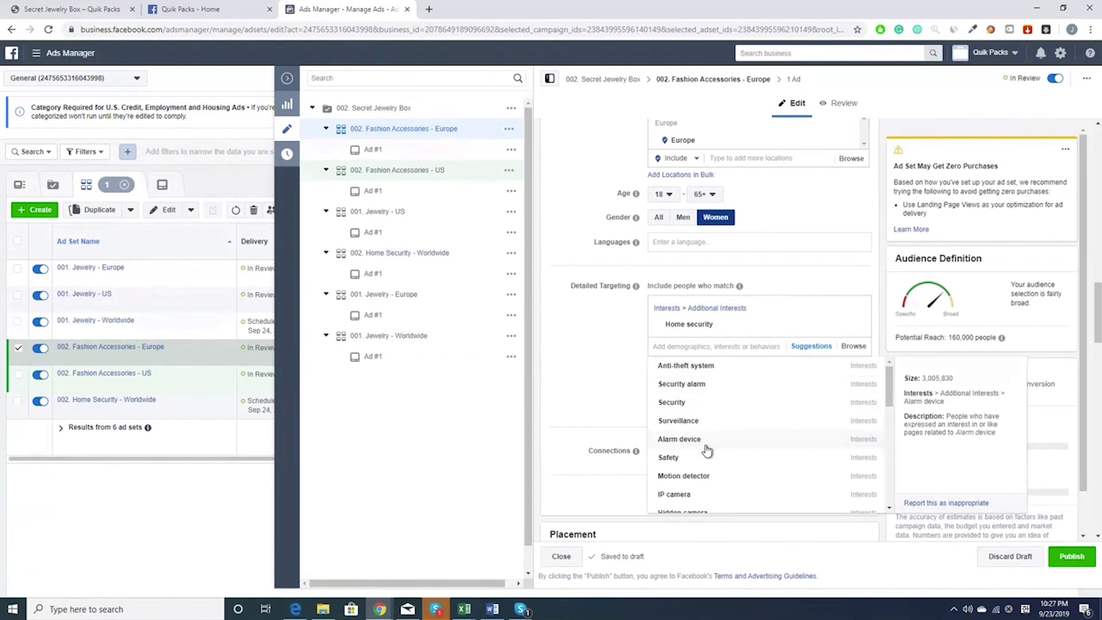
left_click(707, 392)
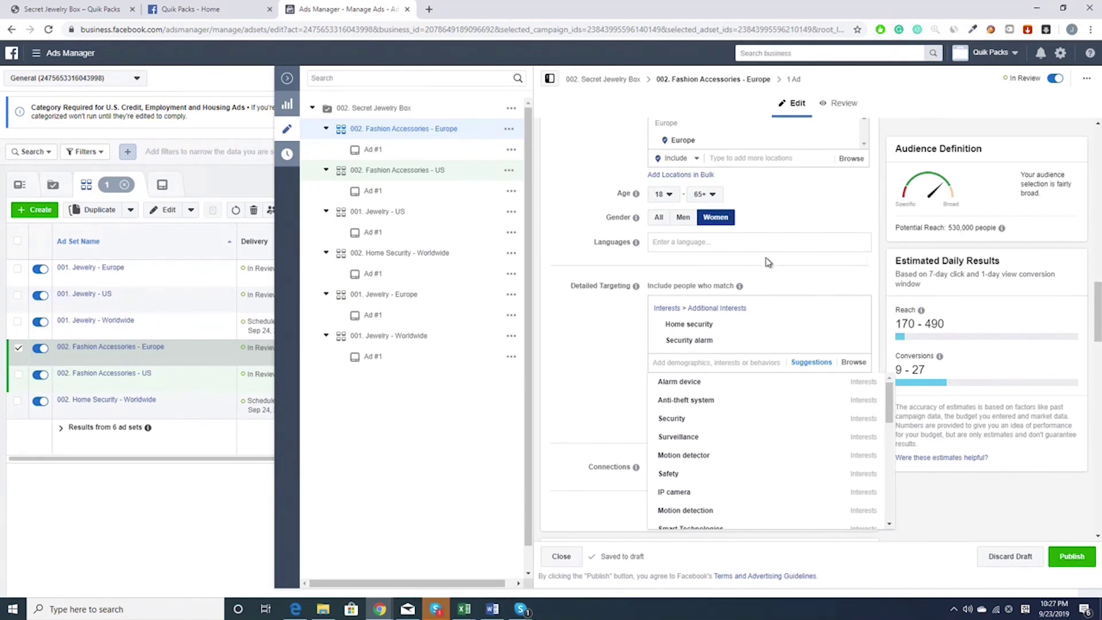
left_click(599, 377)
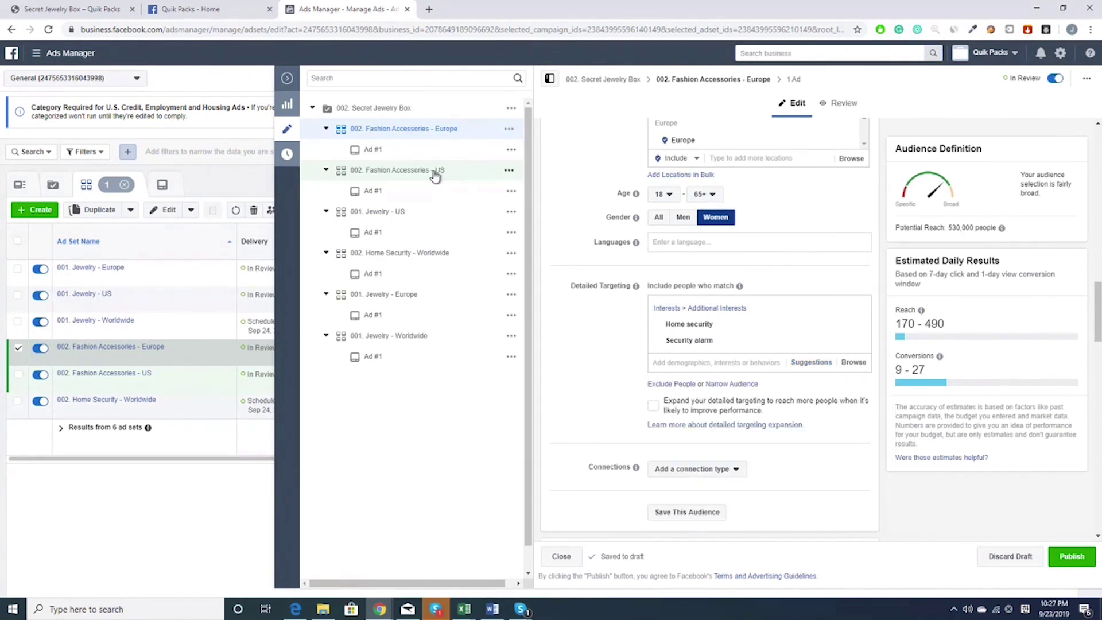
left_click(438, 177, "ctrl")
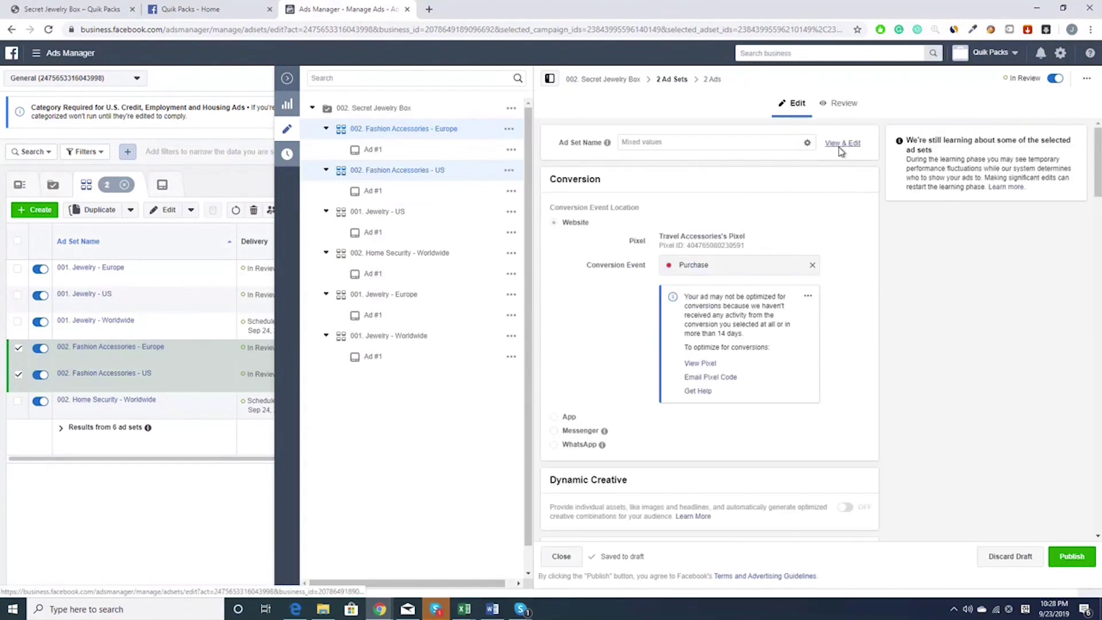
left_click(839, 147)
left_click(501, 256)
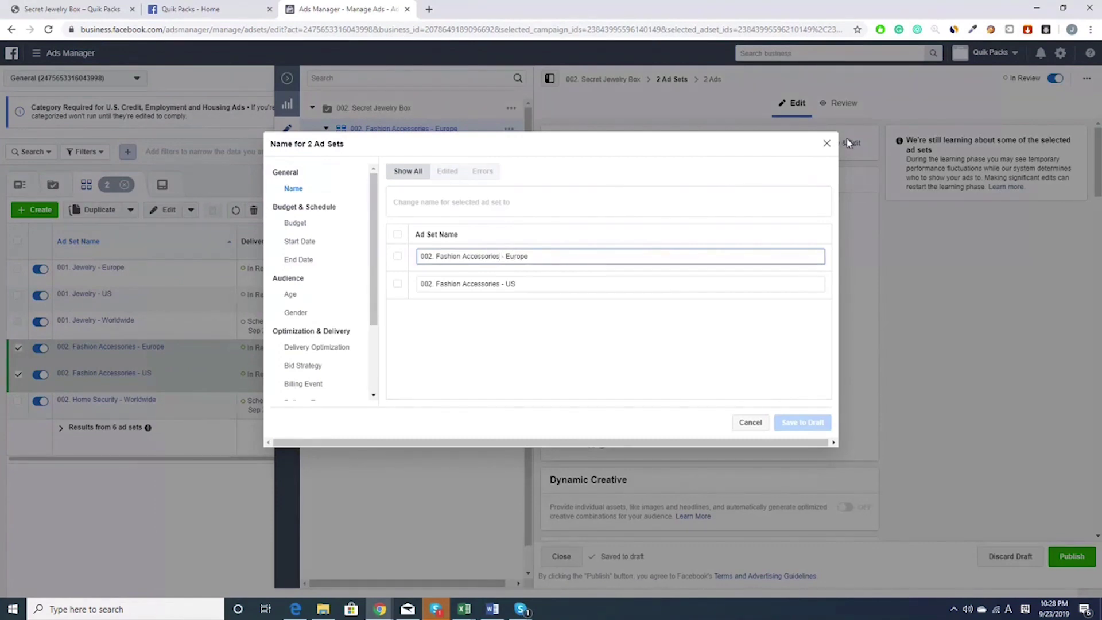
left_click(827, 143)
Set the gender targeting of the 002. Fashion Accessories - Europe ad set to All and check its audience estimate.
left_click(425, 130)
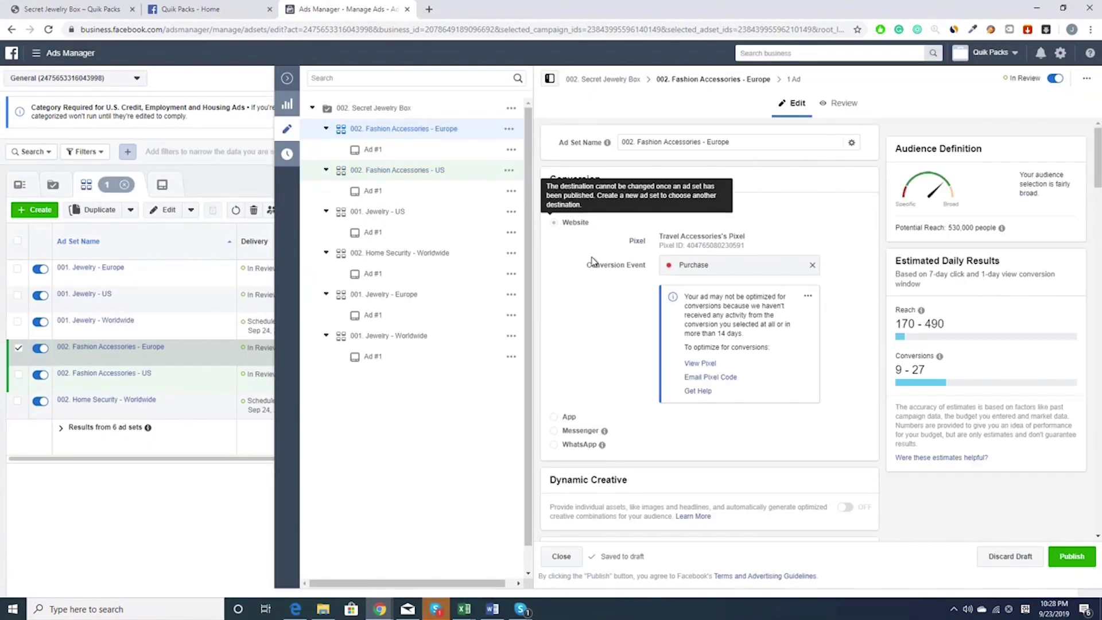
scroll(636, 394, "down", 20)
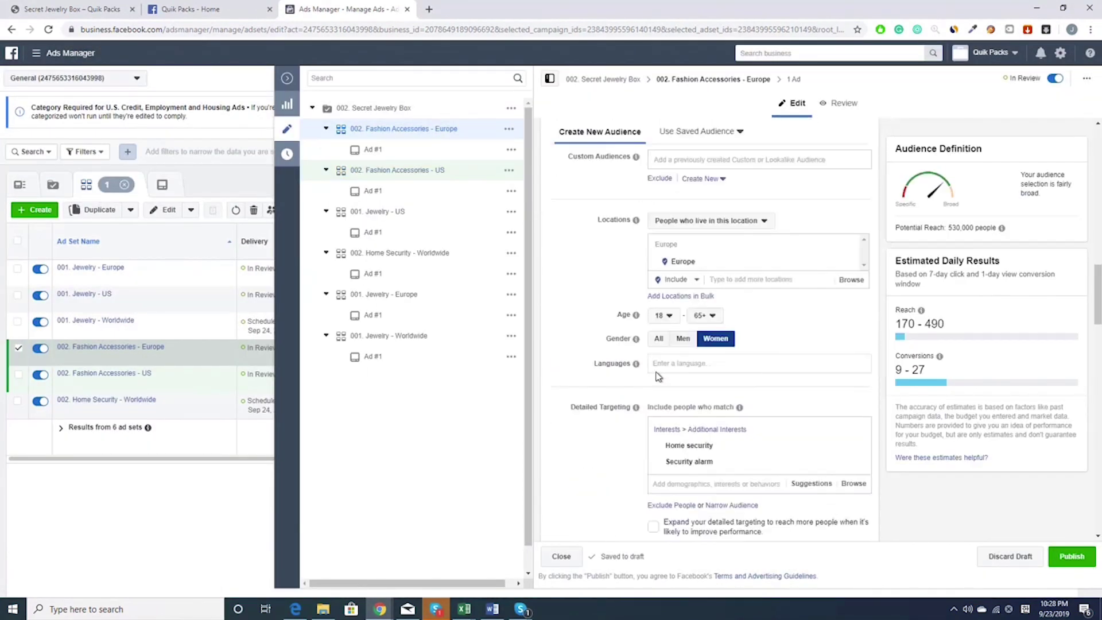
left_click(658, 332)
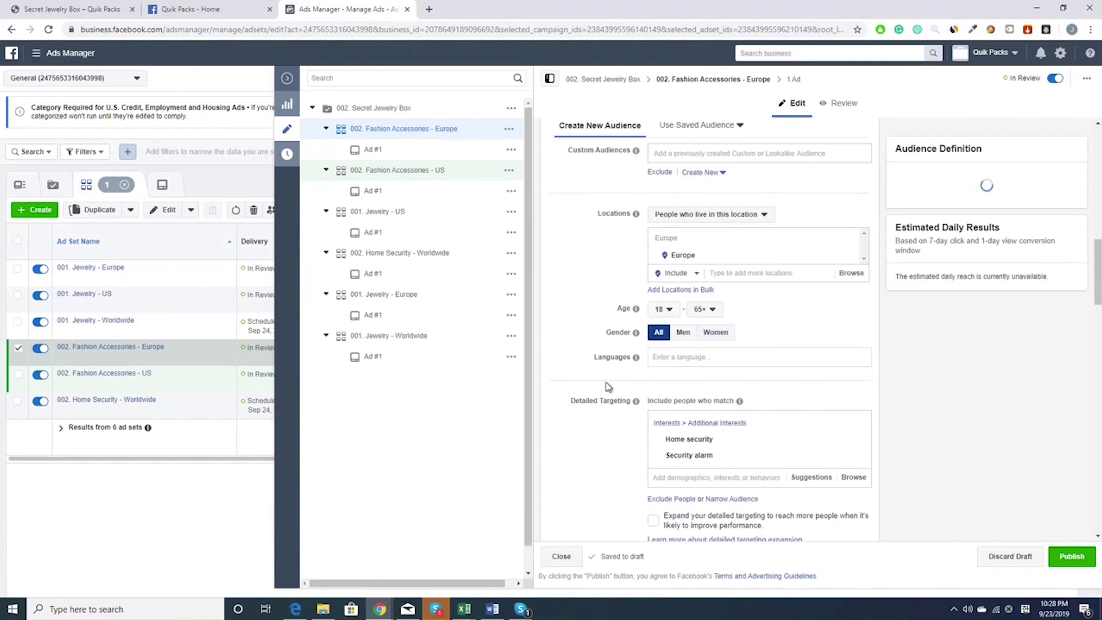
scroll(610, 388, "down", 2)
scroll(609, 388, "down", 1)
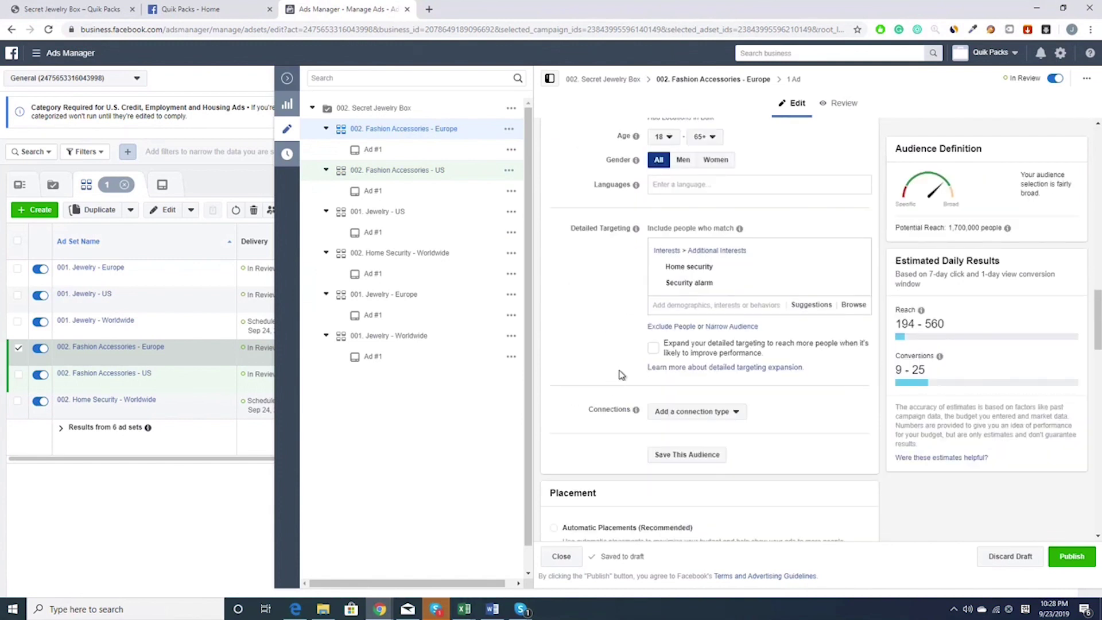
scroll(603, 287, "up", 2)
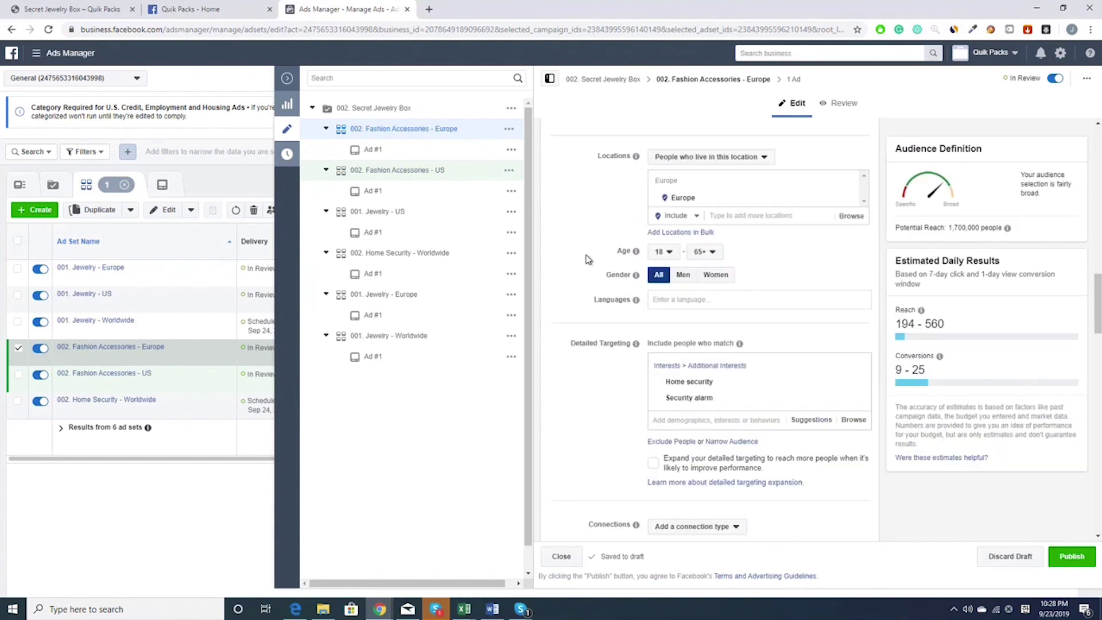
Set the gender targeting of the 002. Fashion Accessories - US ad set to All and add the Europe ad set to the selection.
left_click(432, 174)
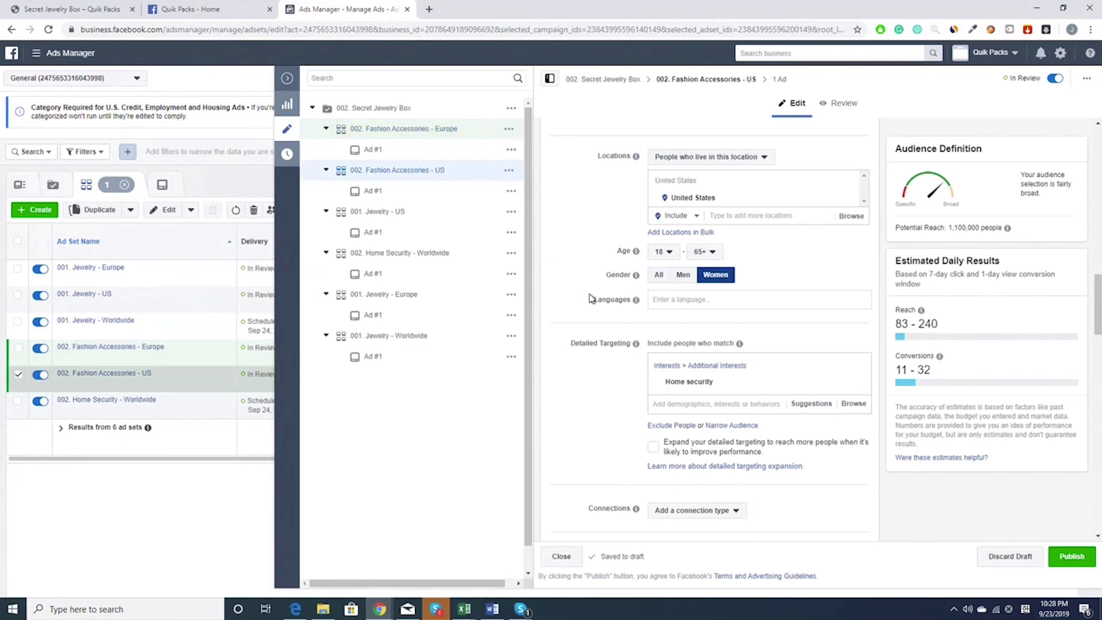
left_click(660, 274)
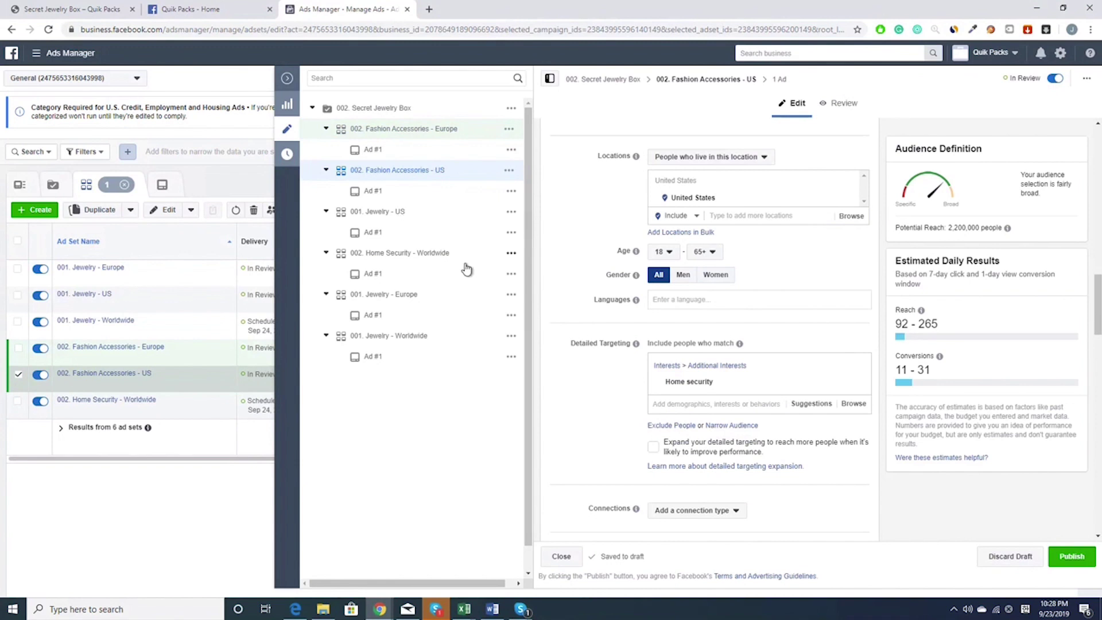
left_click(437, 130, "ctrl")
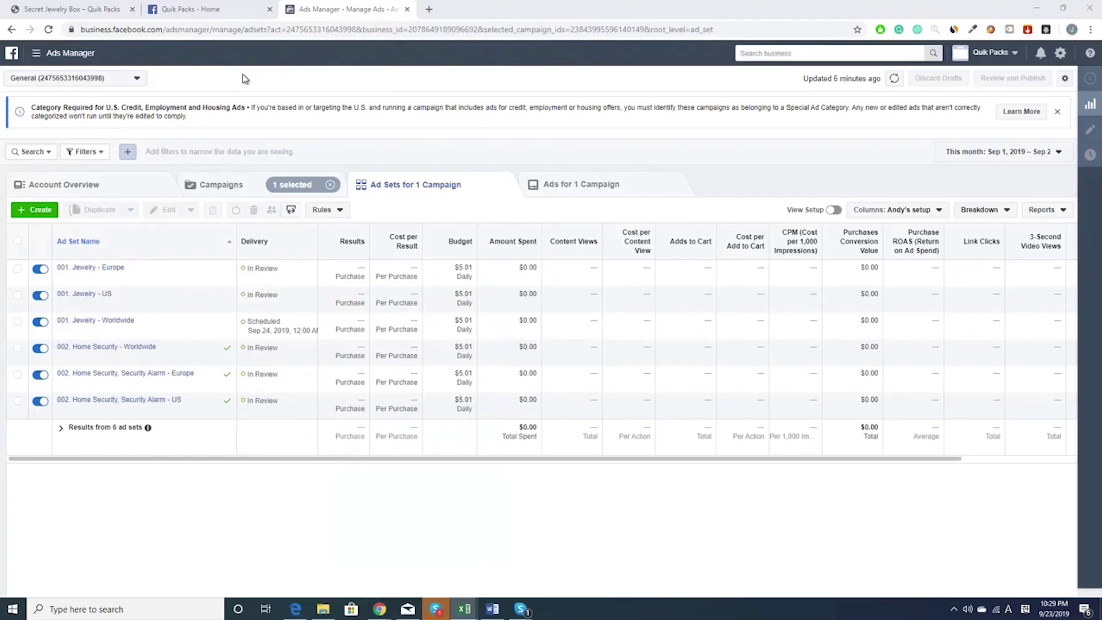
Open the Business Settings and view the business's pixels under Data Sources.
left_click(80, 57)
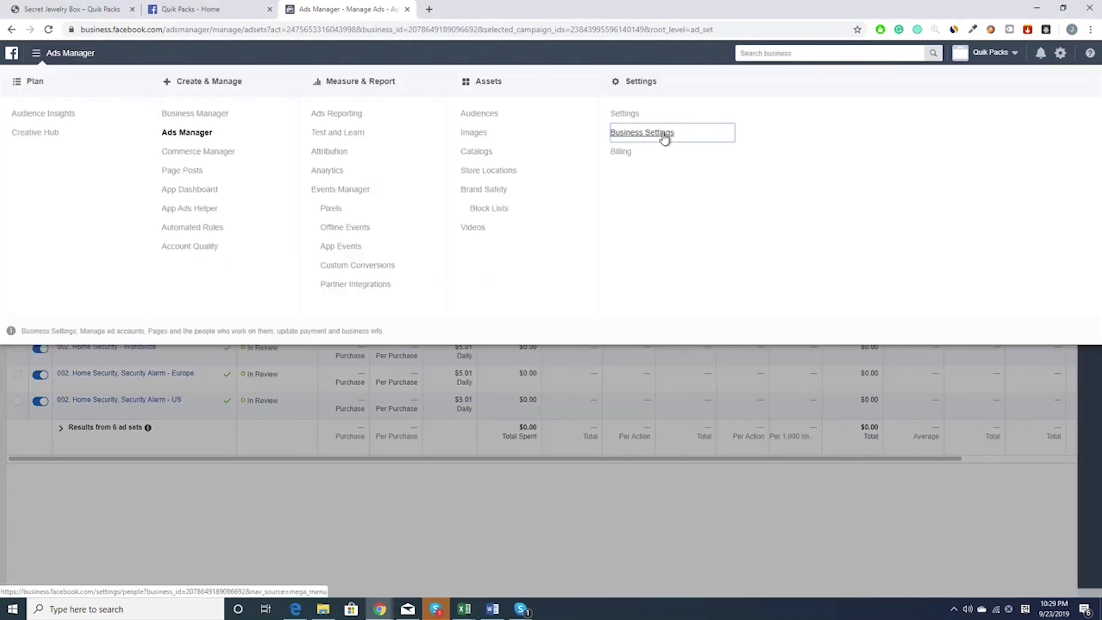
left_click(664, 136)
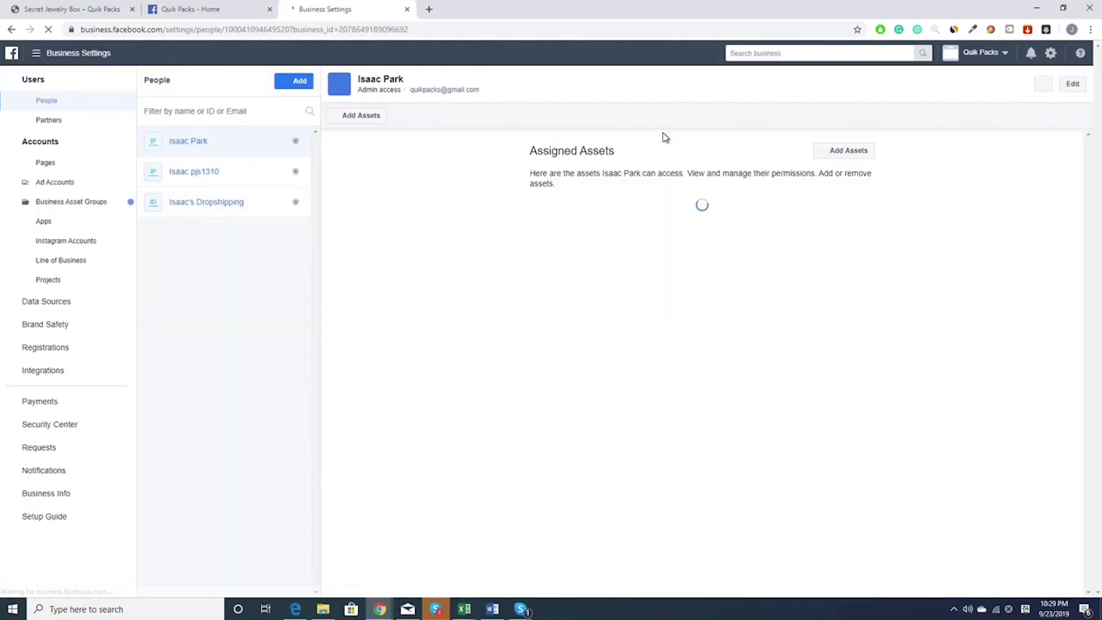
left_click(46, 302)
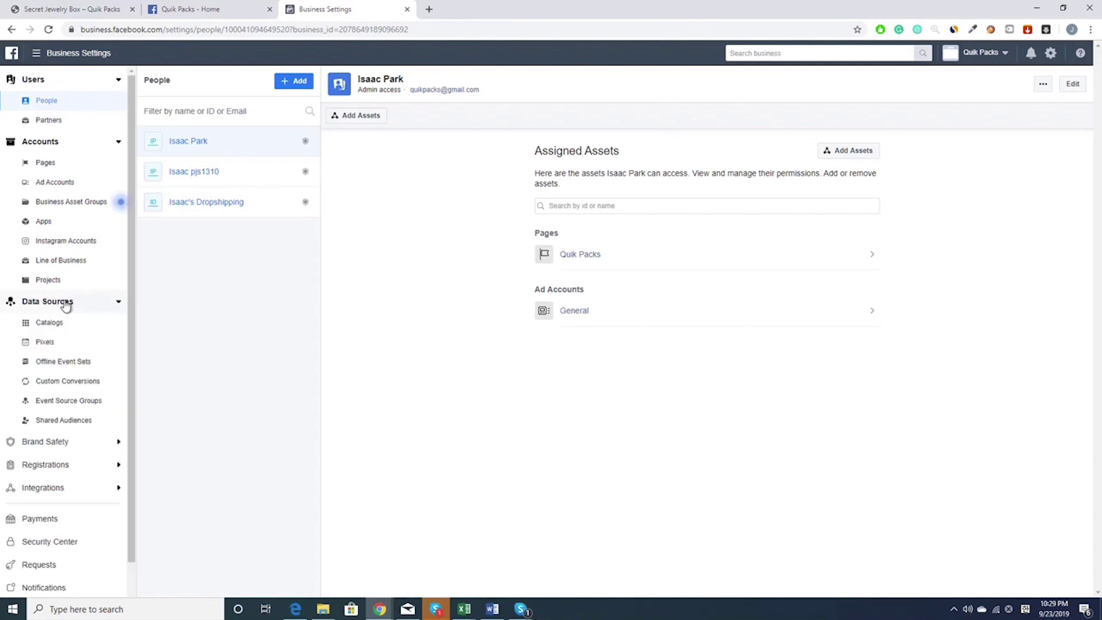
left_click(45, 341)
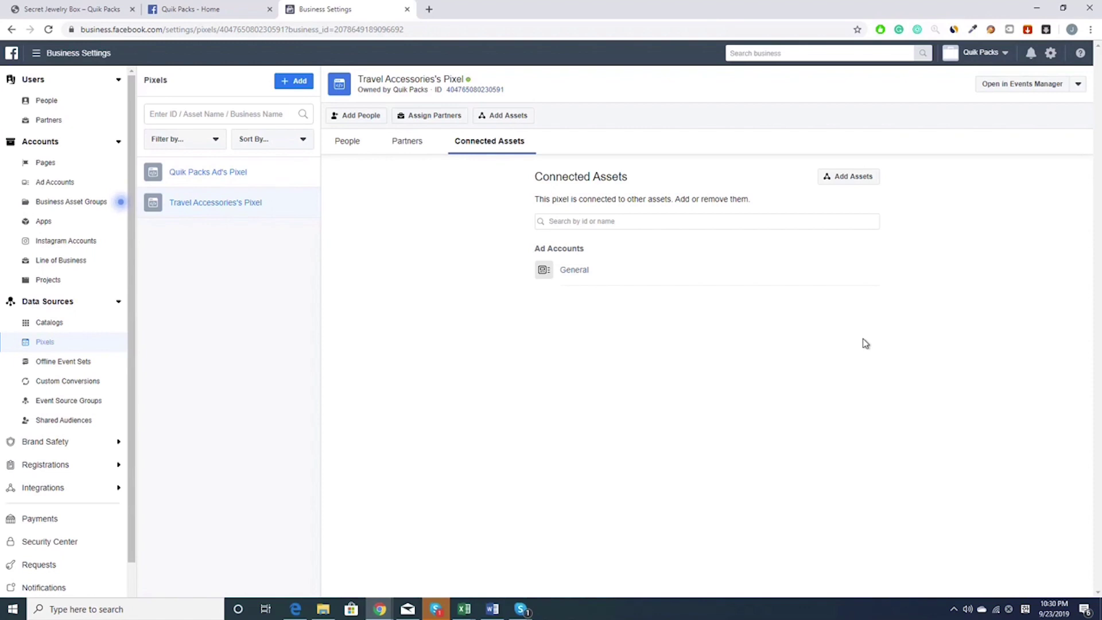
key("alt+Tab")
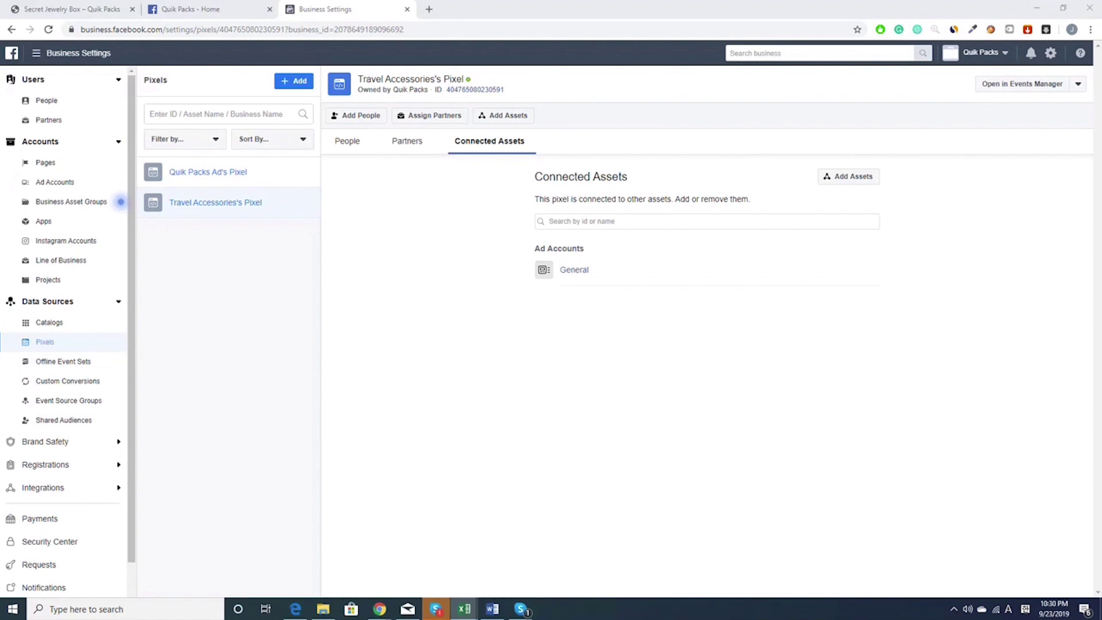
left_click(450, 320)
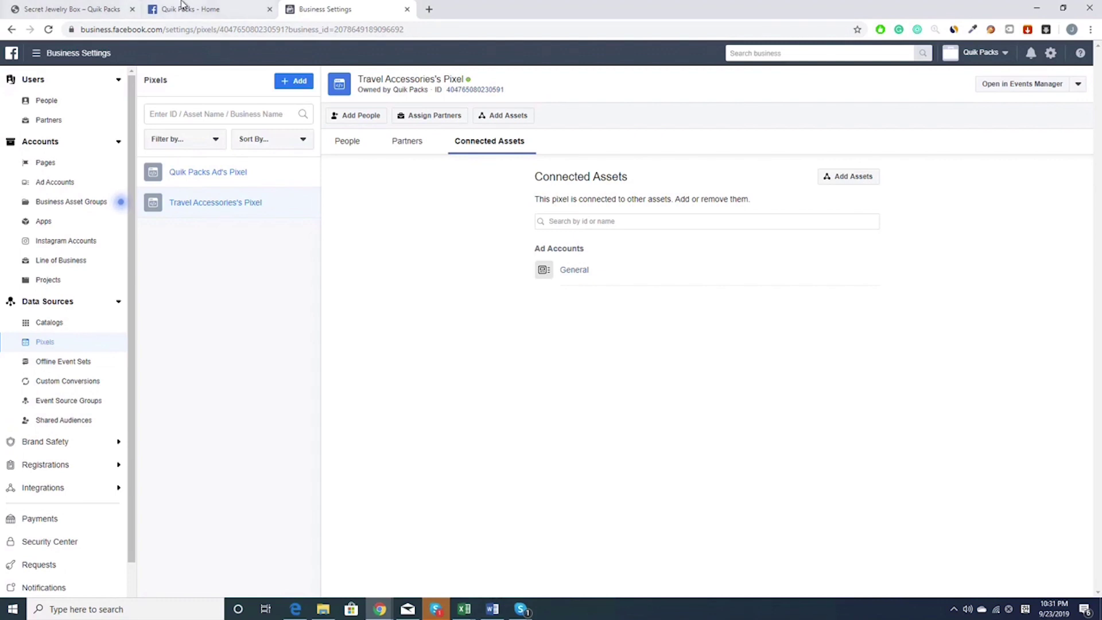
key("alt+Tab")
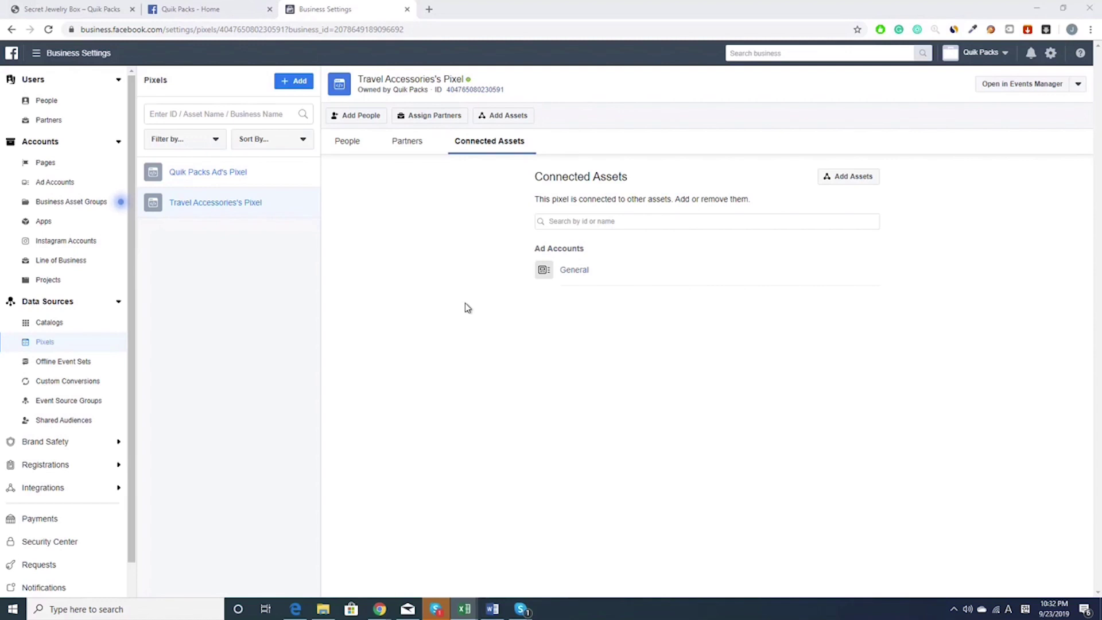
Review the jewelry box post on the Quik Packs Facebook page and the Strategy 1 and Strategy 2 lists in the strategy document.
left_click(219, 6)
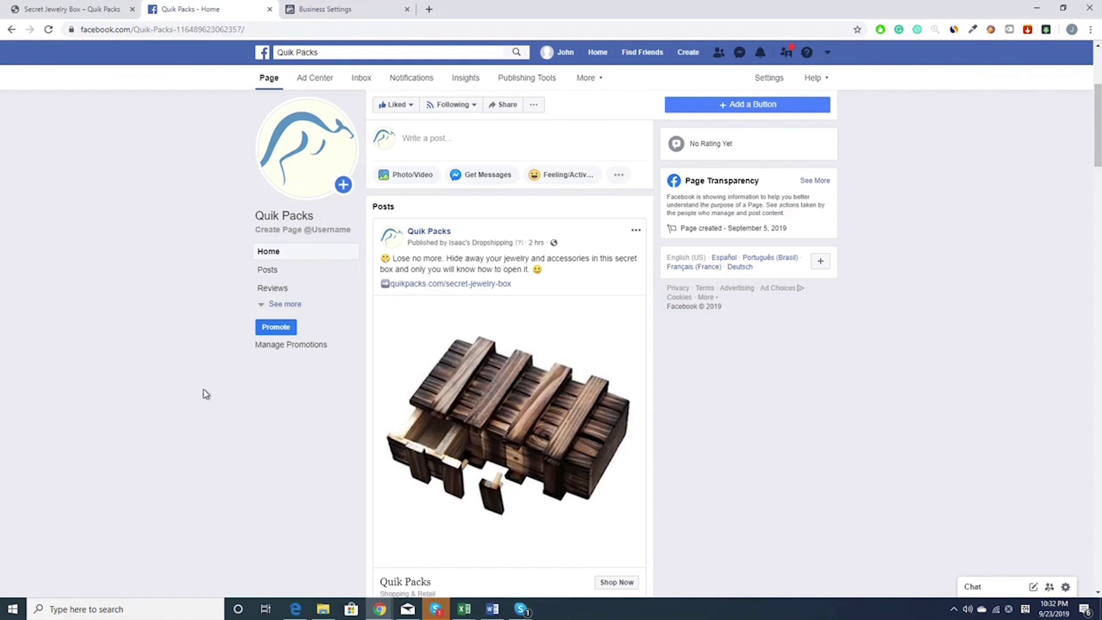
scroll(204, 391, "down", 2)
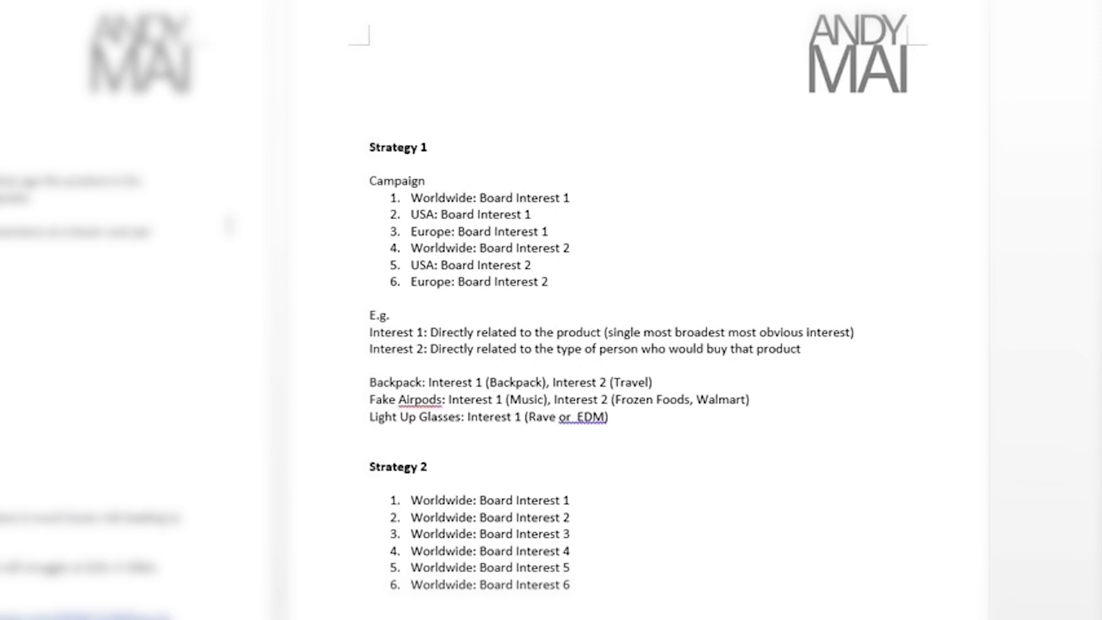
scroll(551, 310, "down", 3)
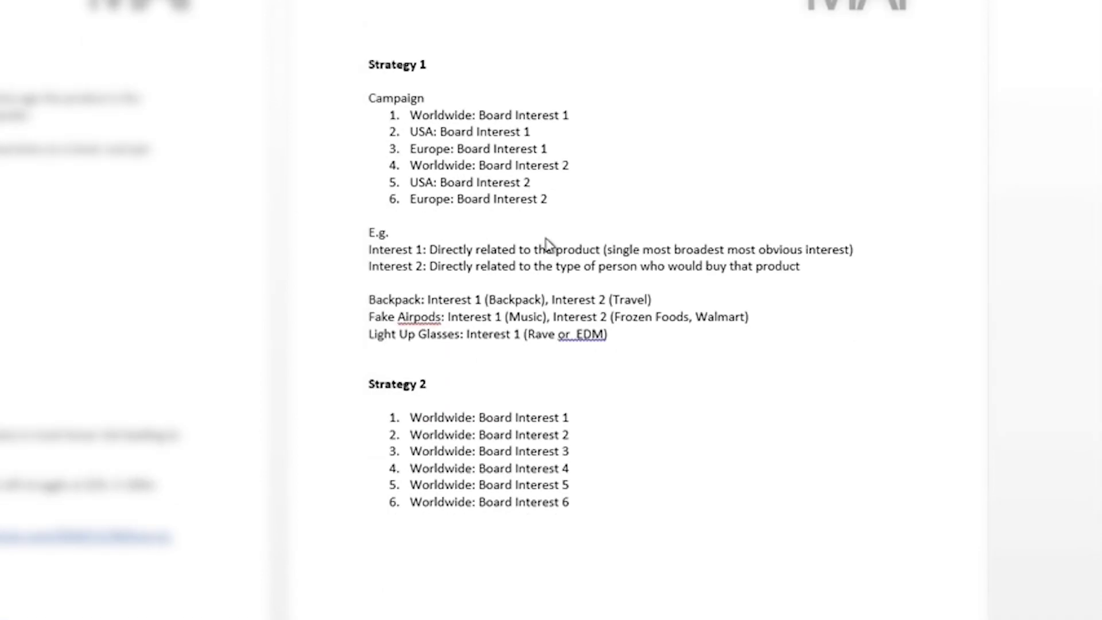